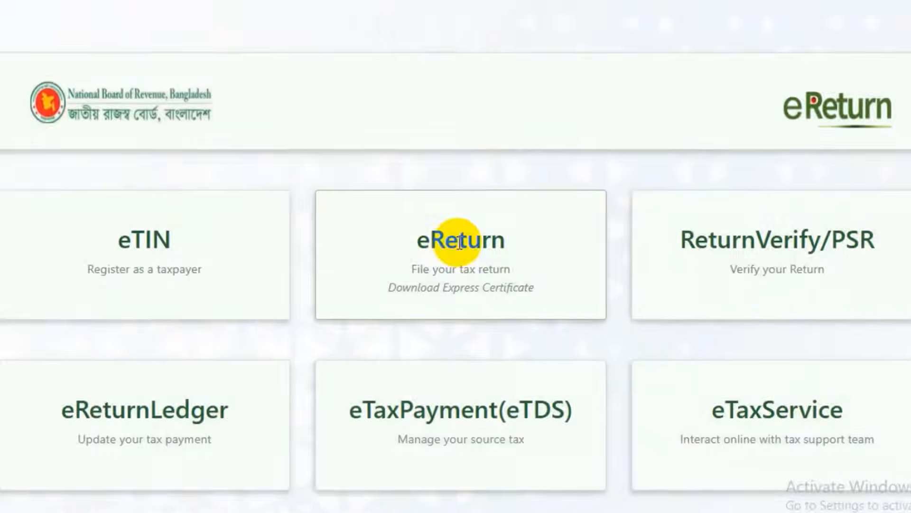
Open eReturn and choose to sign up as a taxpayer not yet registered
{"action": "left_click", "coordinate": [456, 261]}
{"action": "left_click_drag", "start_coordinate": [311, 239], "coordinate": [620, 246]}
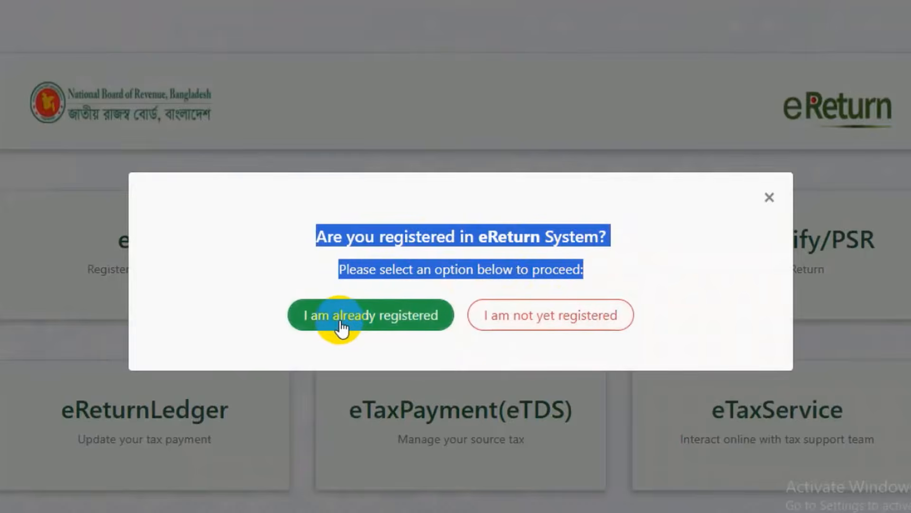
{"action": "left_click", "coordinate": [522, 327]}
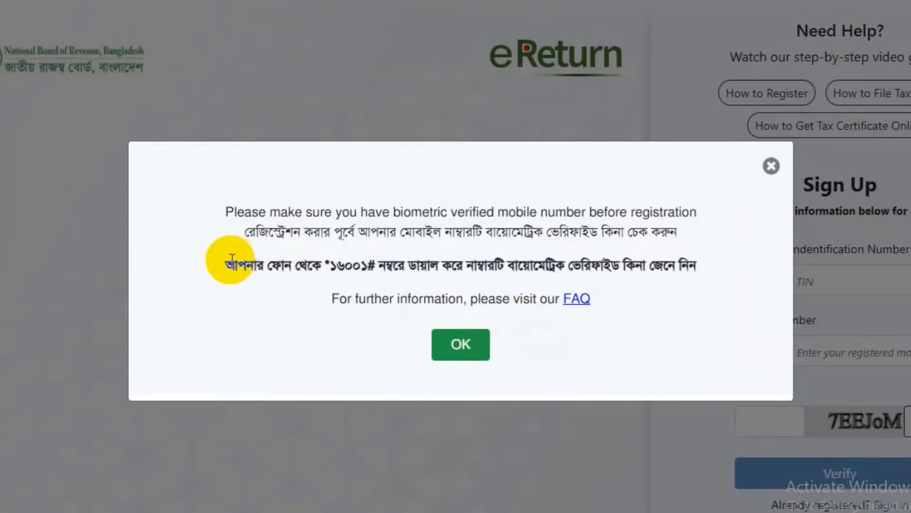
Review the biometric-verified mobile number notice and dismiss it
{"action": "left_click_drag", "start_coordinate": [238, 212], "coordinate": [699, 203]}
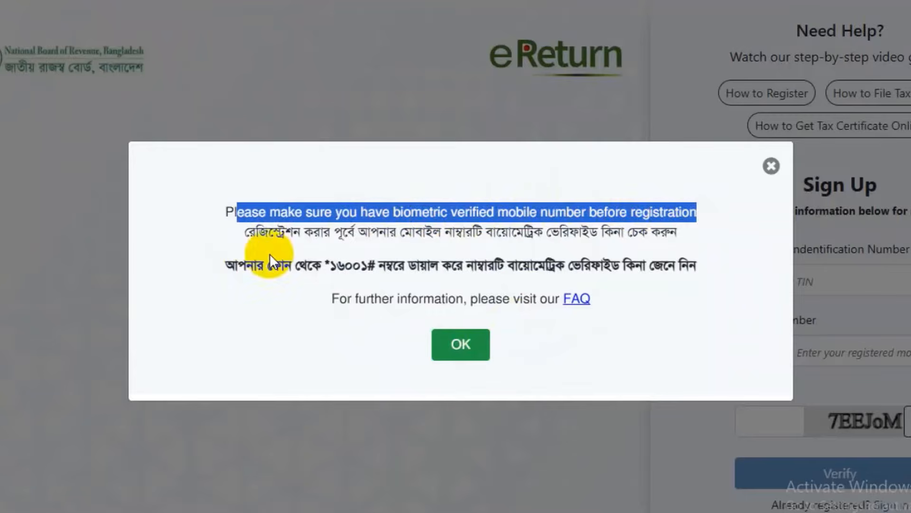
{"action": "left_click_drag", "start_coordinate": [256, 231], "coordinate": [671, 231]}
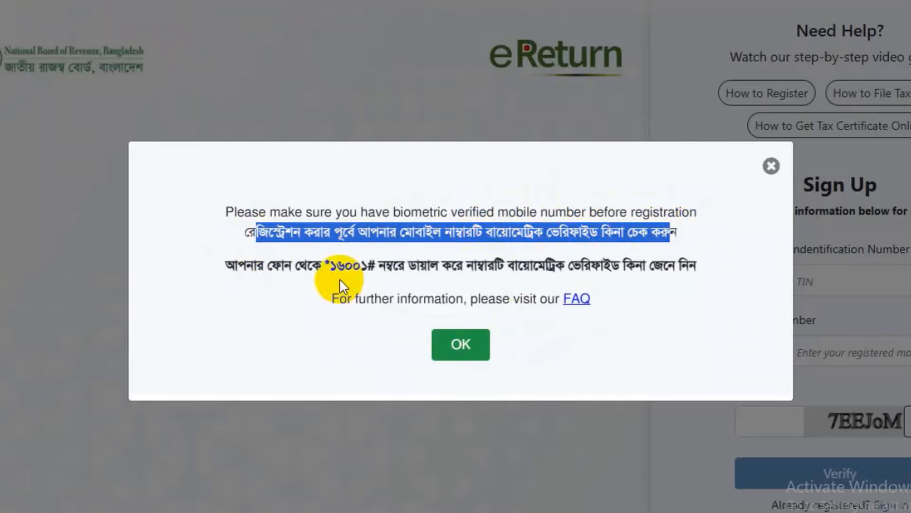
{"action": "left_click_drag", "start_coordinate": [326, 265], "coordinate": [680, 261]}
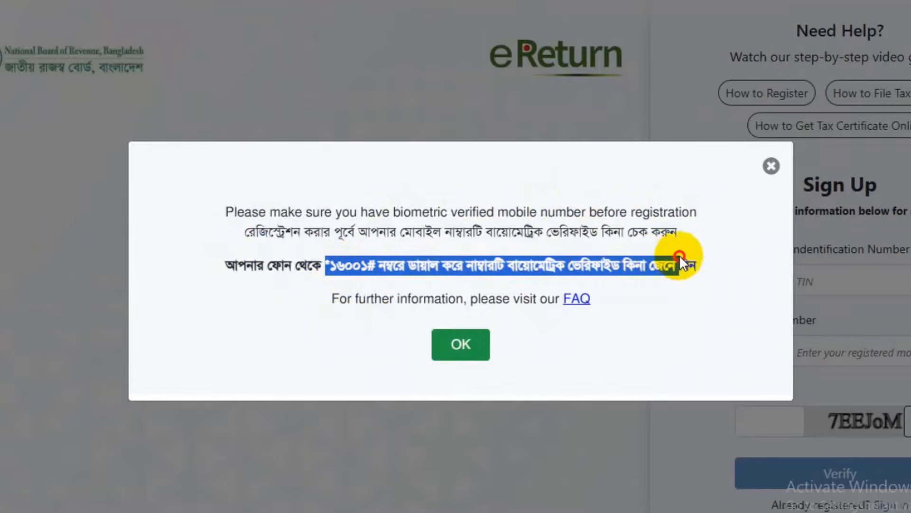
{"action": "left_click", "coordinate": [464, 345]}
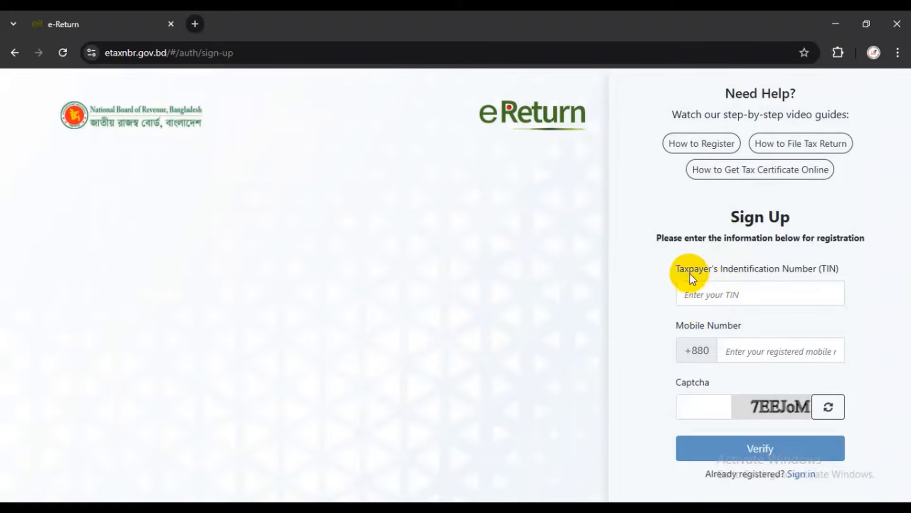
Submit the taxpayer's TIN, mobile number and captcha, getting 'This TIN is already registered!'
{"action": "left_click_drag", "start_coordinate": [677, 269], "coordinate": [855, 261]}
{"action": "left_click", "coordinate": [769, 295]}
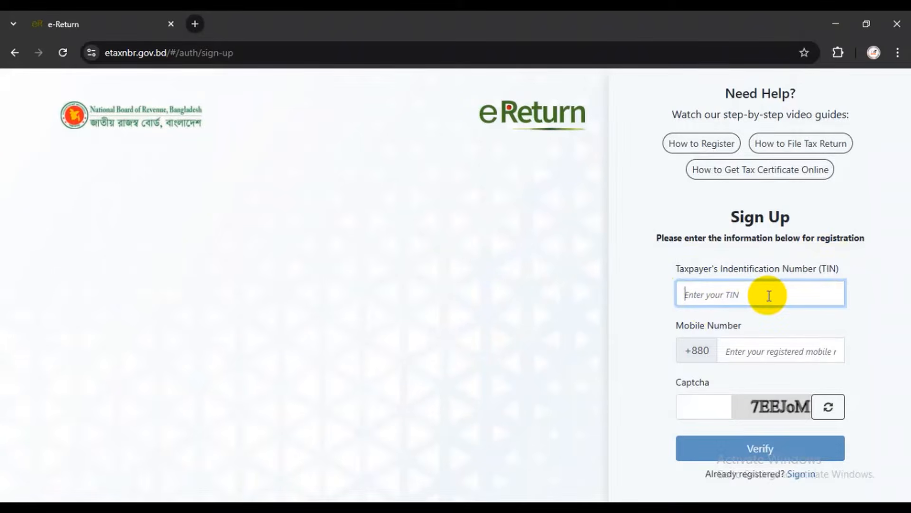
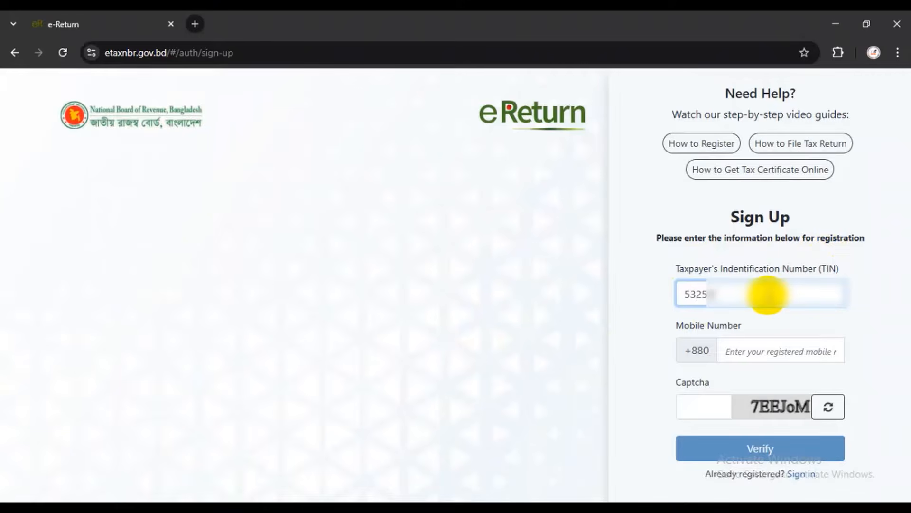
{"action": "left_click_drag", "start_coordinate": [766, 294], "coordinate": [639, 321]}
{"action": "left_click", "coordinate": [745, 350]}
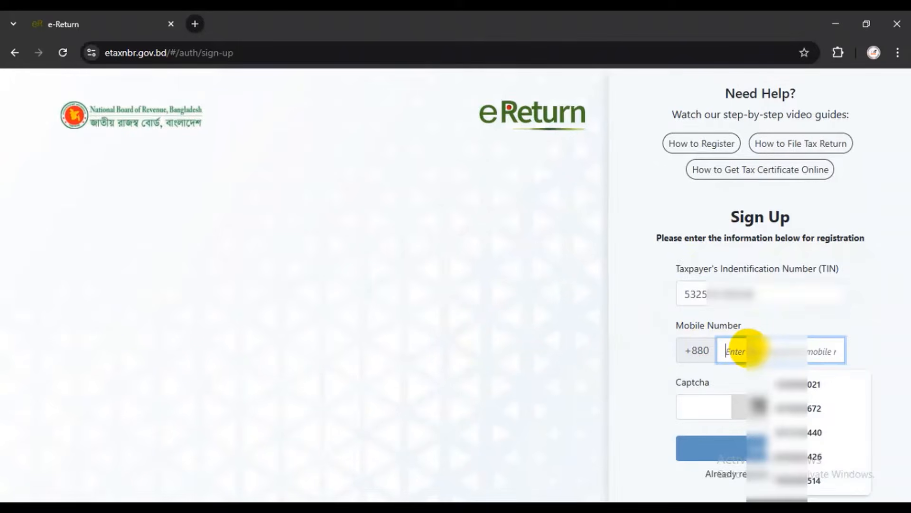
{"action": "type", "text": "1616"}
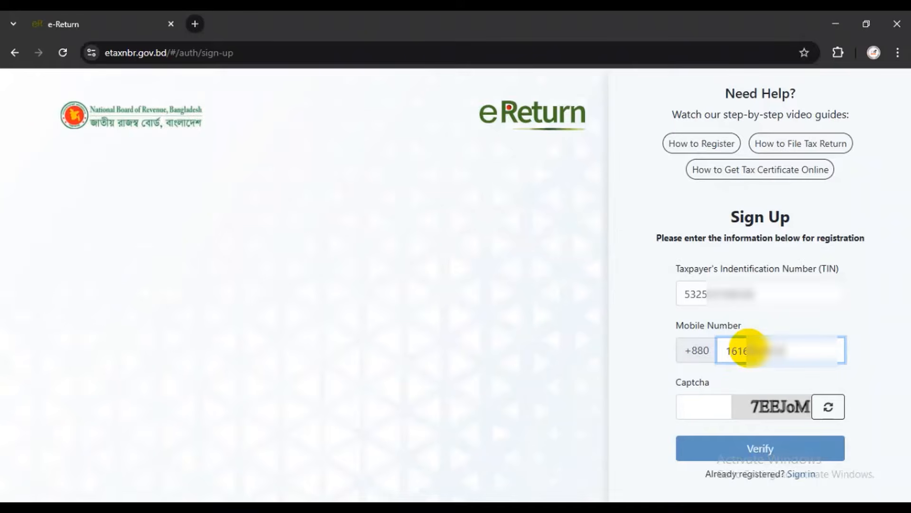
{"action": "left_click", "coordinate": [705, 402]}
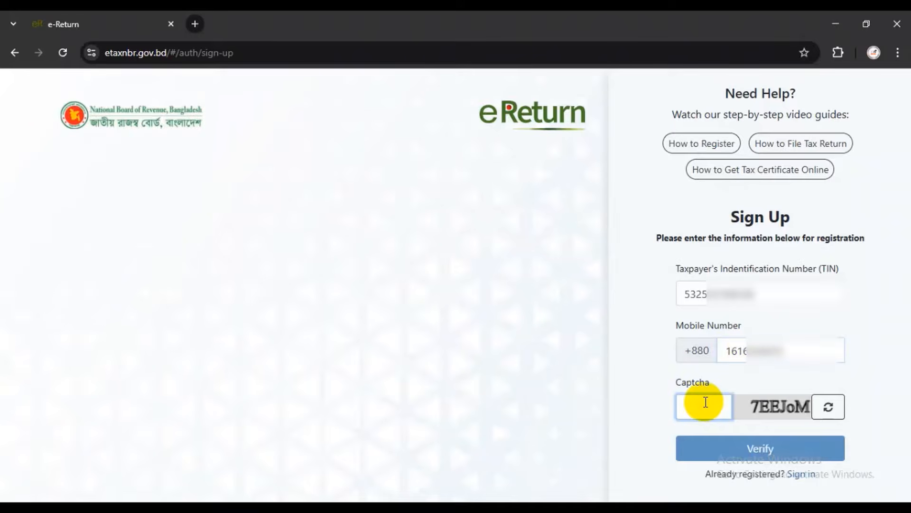
{"action": "type", "text": "7EEJoM"}
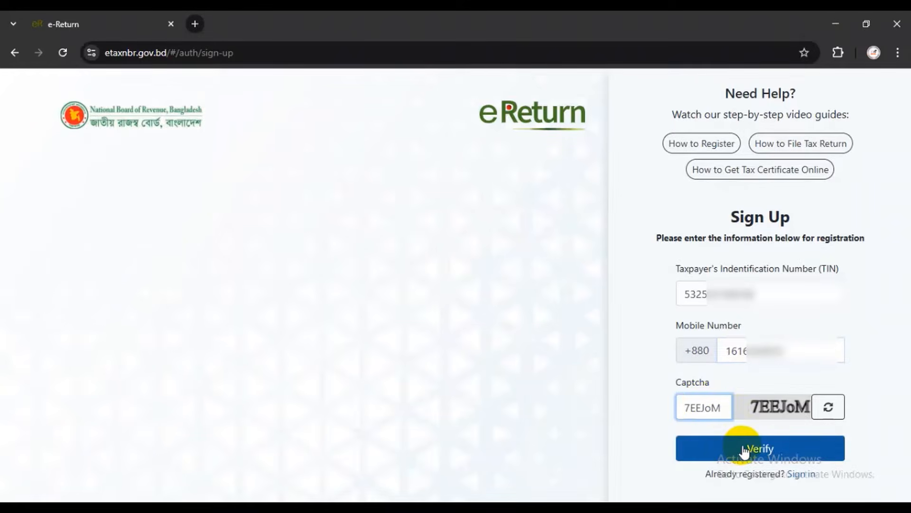
{"action": "left_click", "coordinate": [740, 450]}
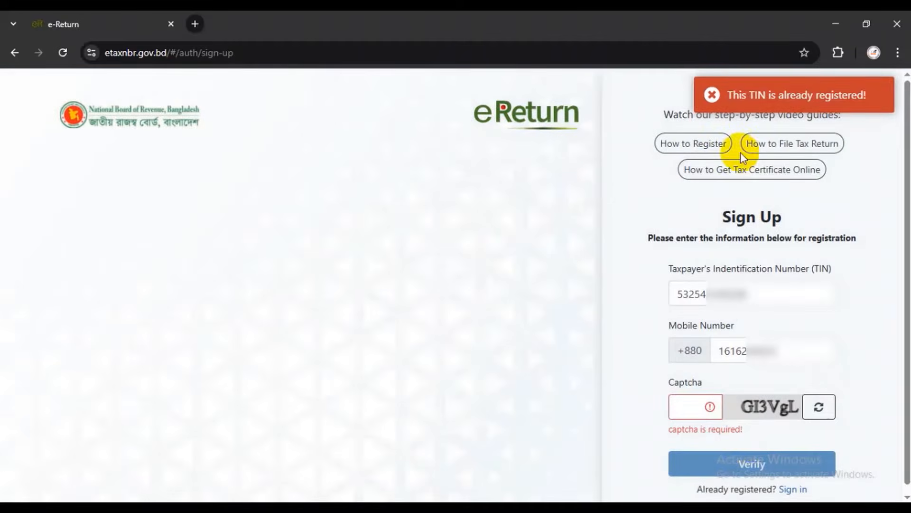
{"action": "left_click_drag", "start_coordinate": [776, 94], "coordinate": [865, 95]}
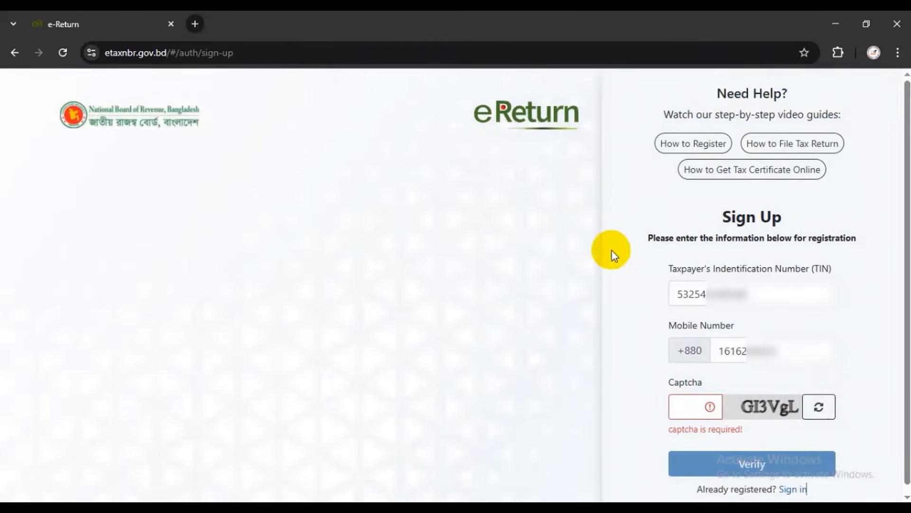
{"action": "double_click", "coordinate": [704, 294]}
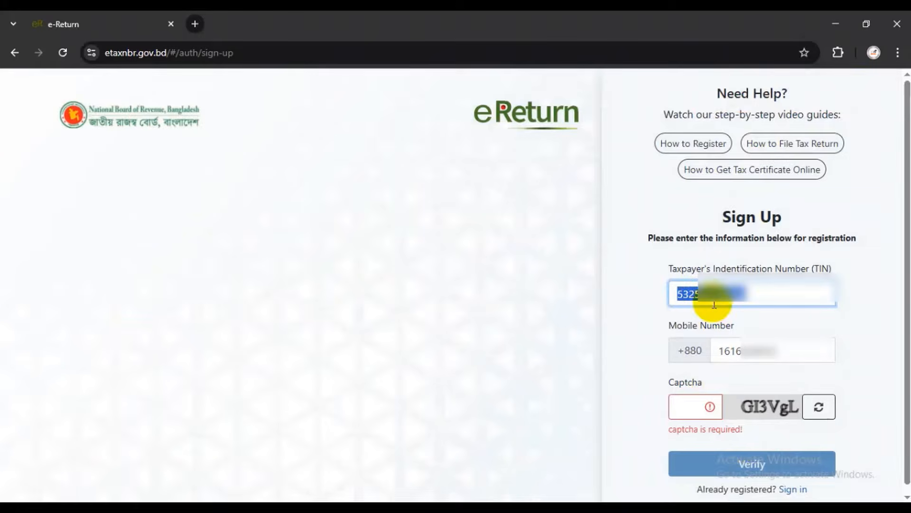
On the sign-in page, enter the TIN, account password and captcha and attempt to sign in
{"action": "scroll", "coordinate": [797, 451], "scroll_direction": "down", "scroll_amount": 1}
{"action": "left_click", "coordinate": [792, 482]}
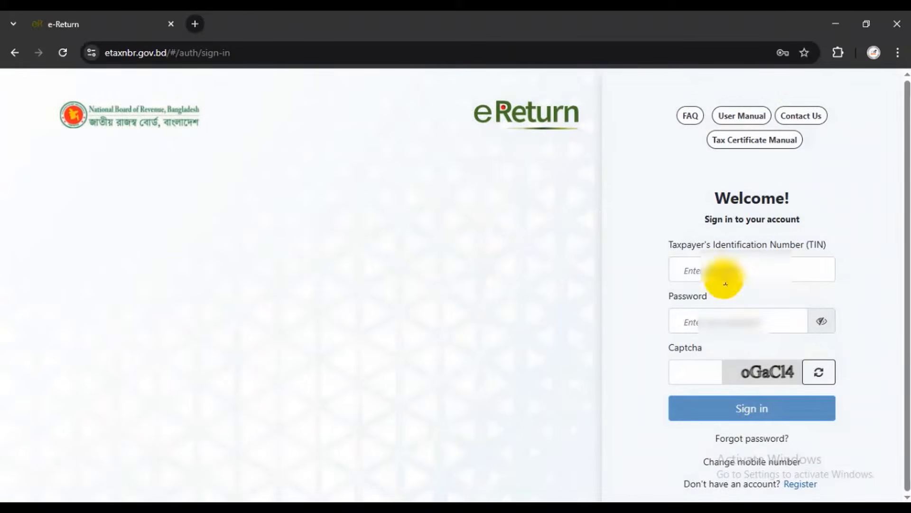
{"action": "left_click", "coordinate": [722, 270]}
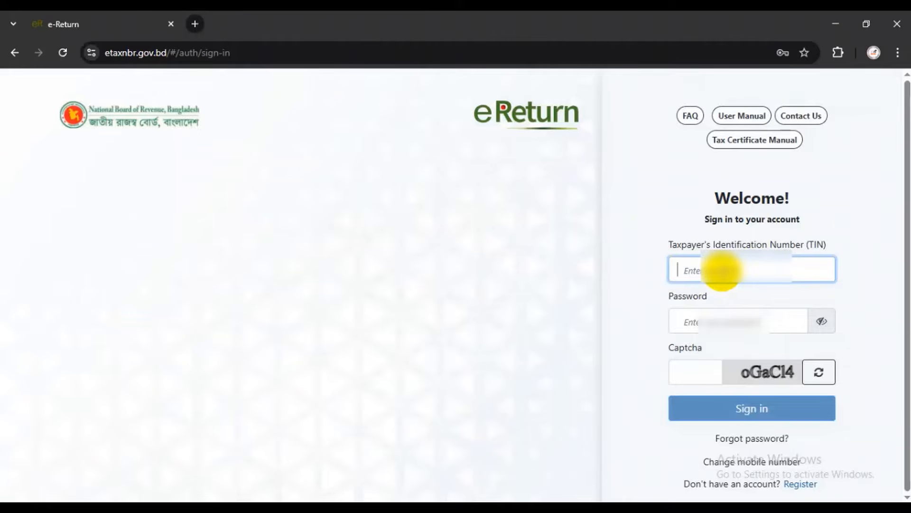
{"action": "key", "text": "ctrl+v"}
{"action": "left_click", "coordinate": [712, 316]}
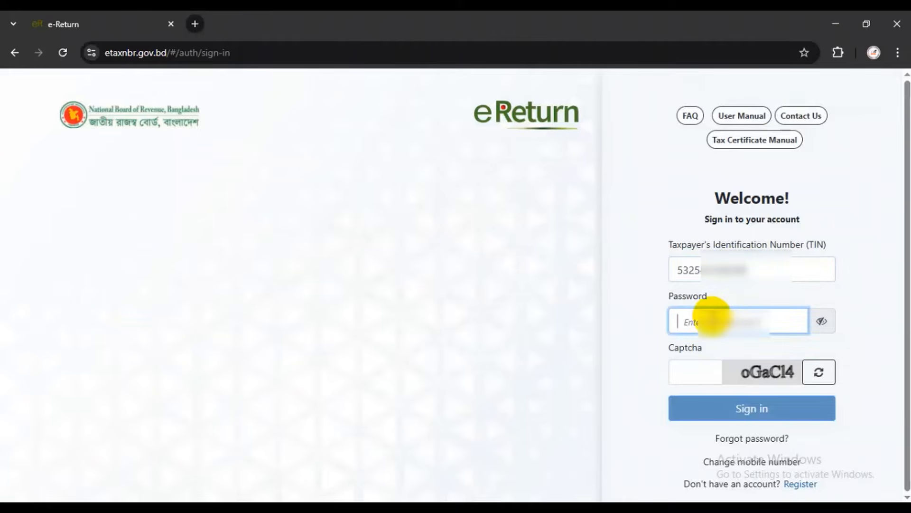
{"action": "type", "text": "•"}
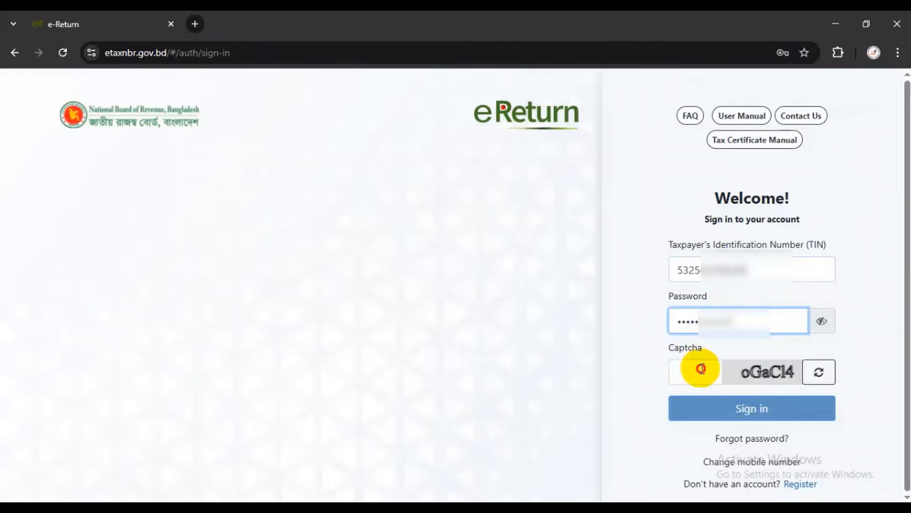
{"action": "left_click", "coordinate": [700, 363]}
{"action": "type", "text": "oGaC14"}
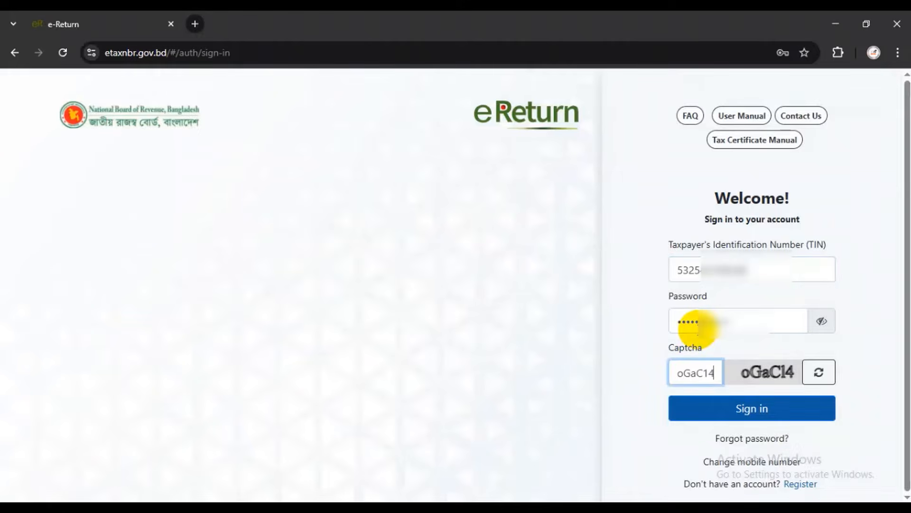
{"action": "left_click", "coordinate": [761, 408]}
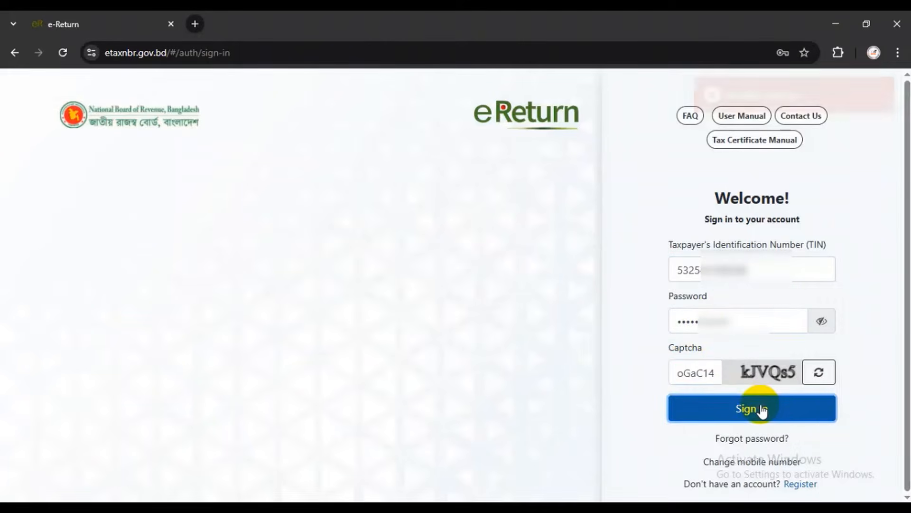
Refresh the rejected captcha, retype it and sign in to the user panel
{"action": "left_click", "coordinate": [819, 372]}
{"action": "left_click", "coordinate": [700, 372]}
{"action": "key", "text": "ctrl+a"}
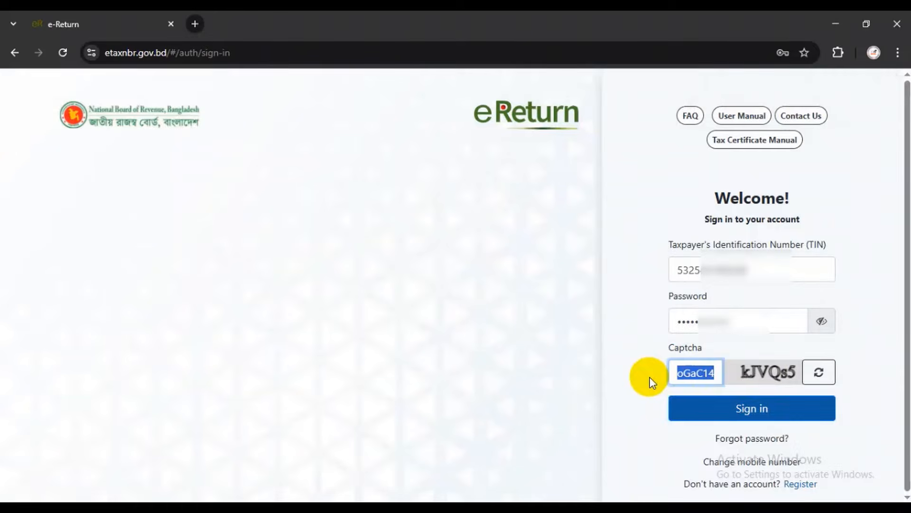
{"action": "type", "text": "kJVQs5"}
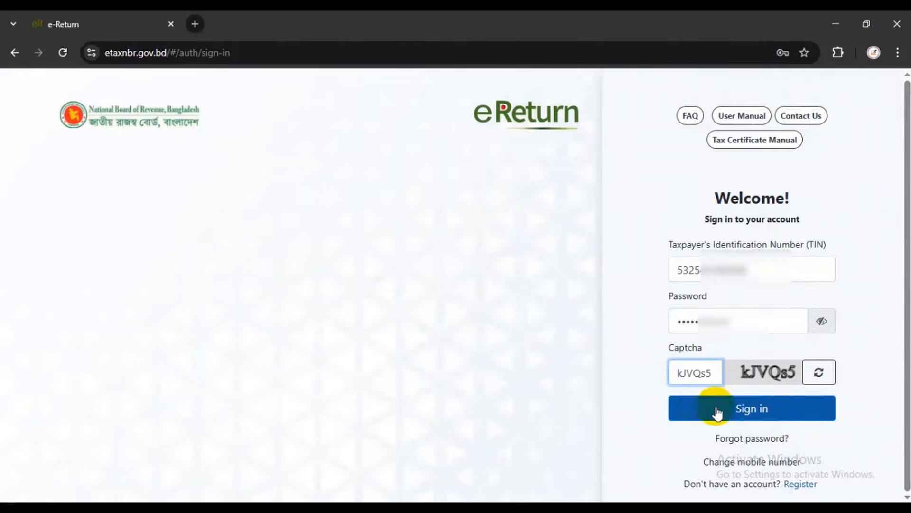
{"action": "left_click", "coordinate": [741, 402]}
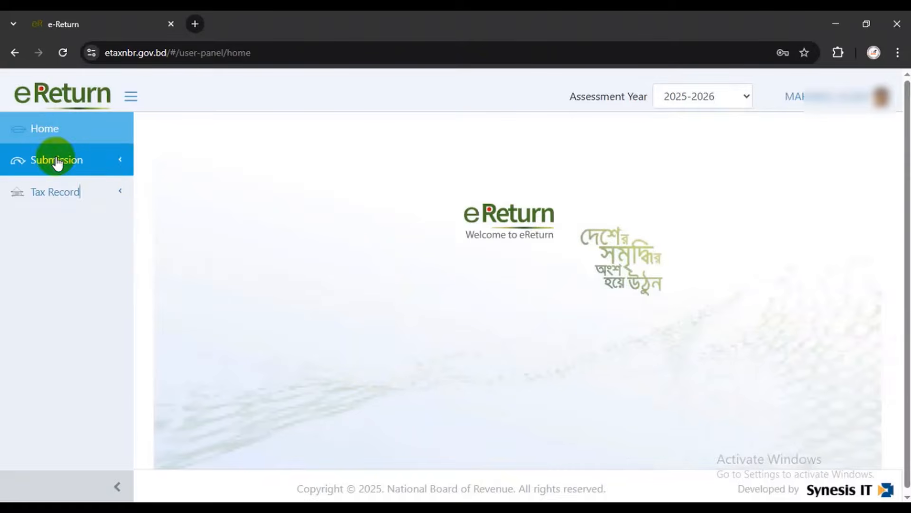
Open Regular e-Return under Submission and keep assessment year 2025-2026
{"action": "left_click", "coordinate": [121, 164]}
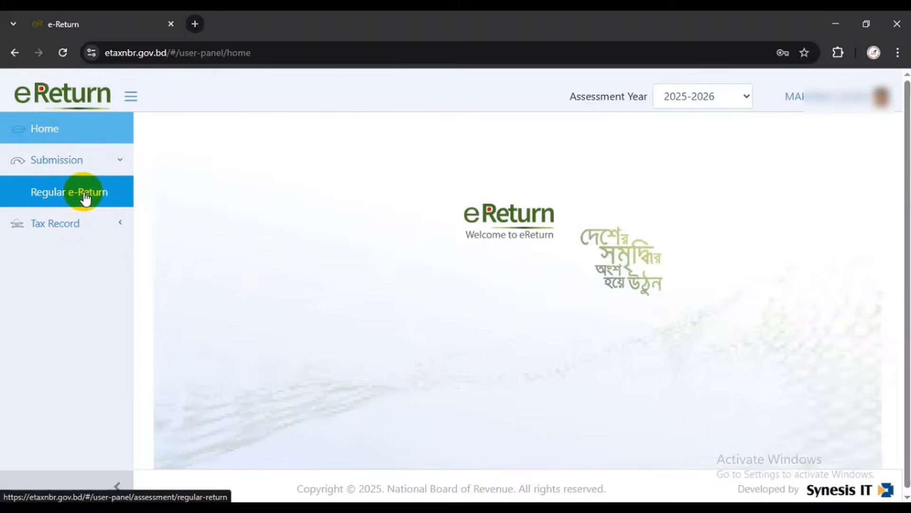
{"action": "left_click", "coordinate": [84, 195]}
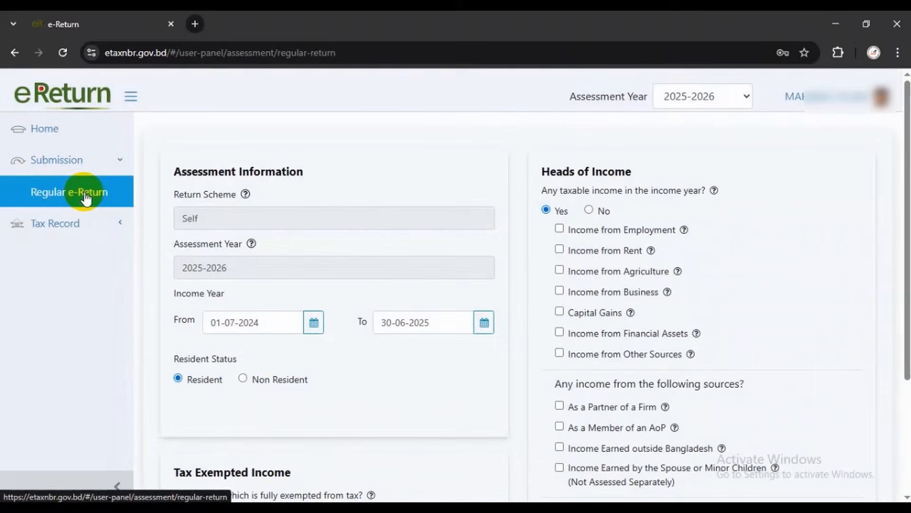
{"action": "left_click_drag", "start_coordinate": [181, 174], "coordinate": [305, 173]}
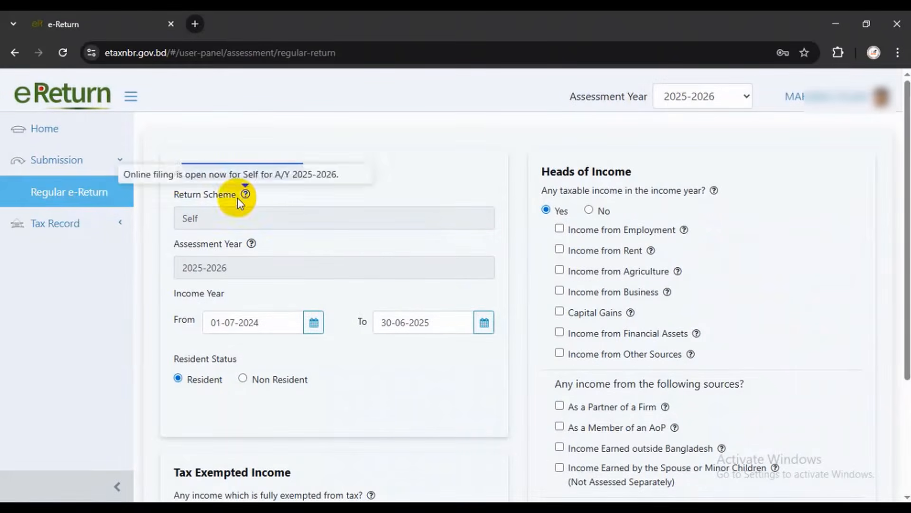
{"action": "left_click_drag", "start_coordinate": [175, 195], "coordinate": [236, 195]}
{"action": "left_click_drag", "start_coordinate": [173, 244], "coordinate": [220, 265]}
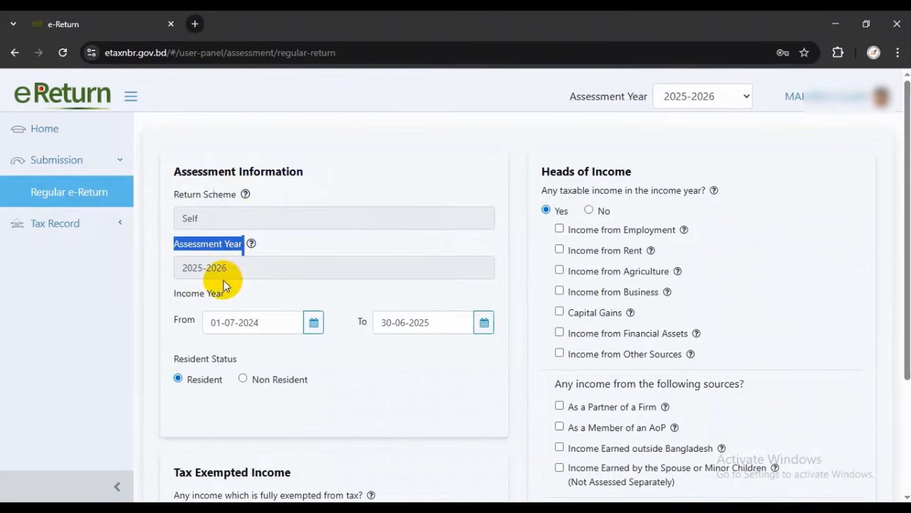
{"action": "left_click", "coordinate": [721, 97]}
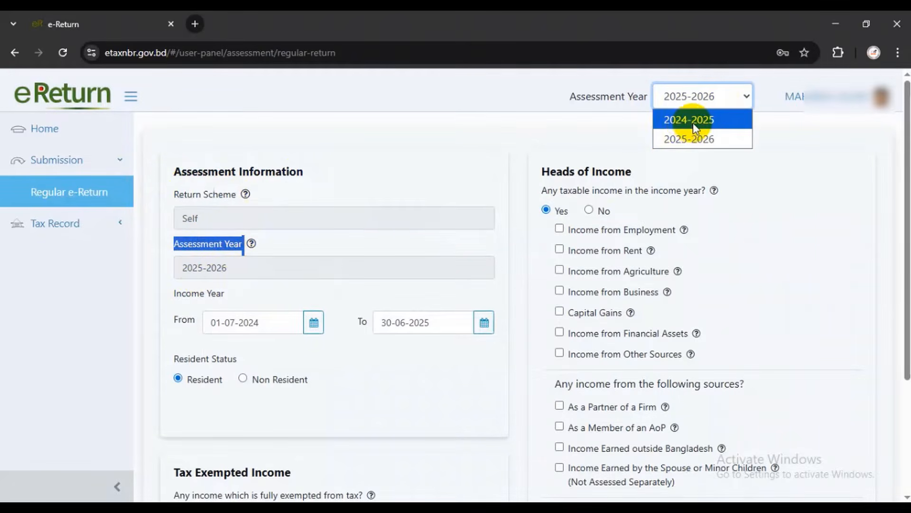
{"action": "left_click", "coordinate": [736, 80]}
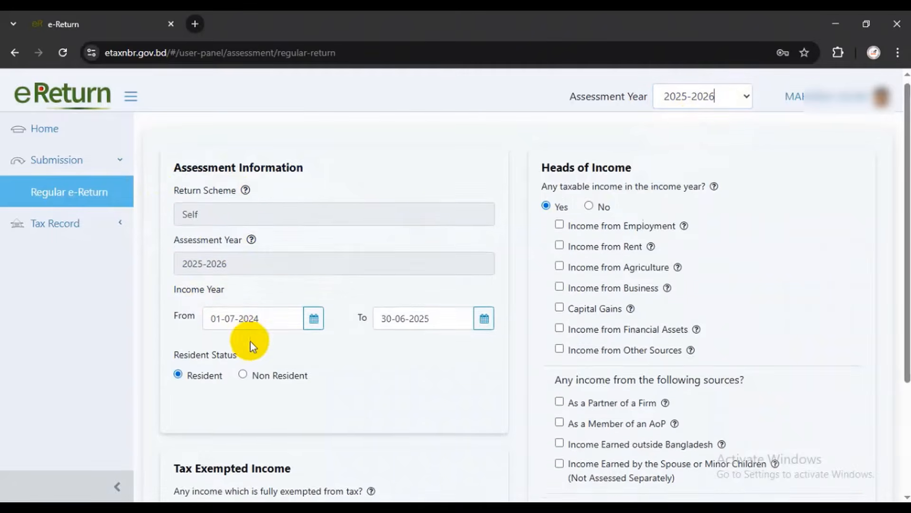
Tick Income from Employment under Heads of Income
{"action": "scroll", "coordinate": [240, 341], "scroll_direction": "down", "scroll_amount": 1}
{"action": "scroll", "coordinate": [240, 341], "scroll_direction": "down", "scroll_amount": 1}
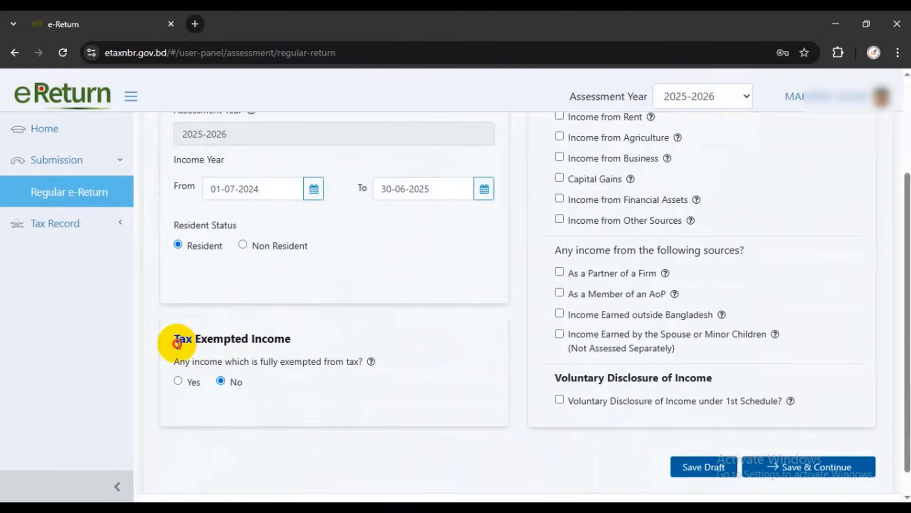
{"action": "left_click_drag", "start_coordinate": [179, 339], "coordinate": [301, 346]}
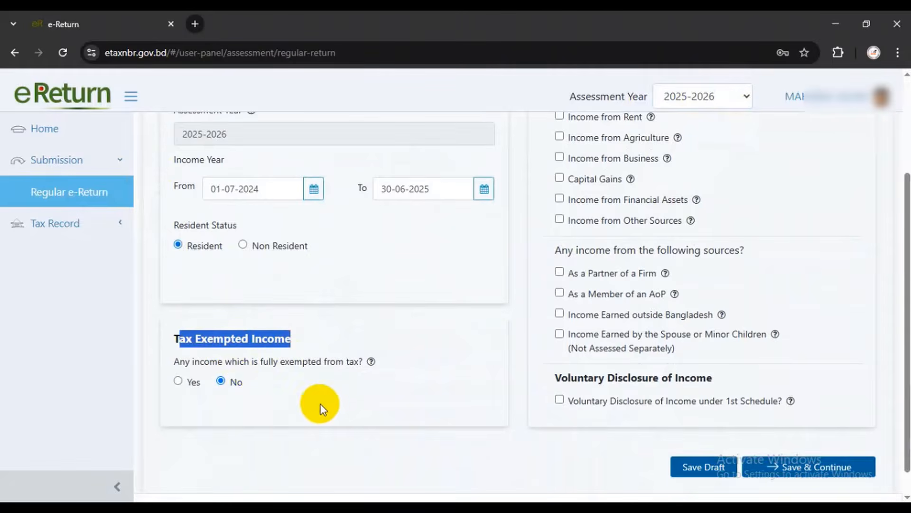
{"action": "scroll", "coordinate": [321, 405], "scroll_direction": "up", "scroll_amount": 2}
{"action": "left_click_drag", "start_coordinate": [550, 173], "coordinate": [637, 175]}
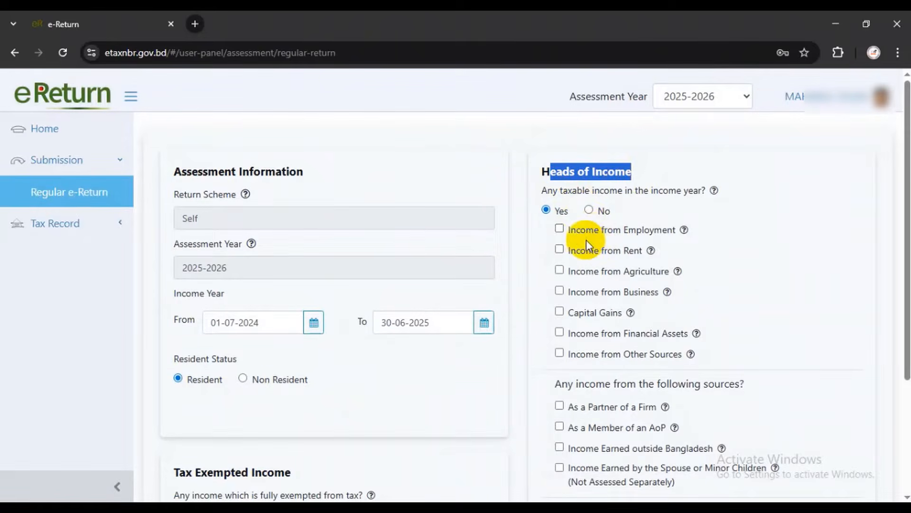
{"action": "left_click", "coordinate": [562, 228]}
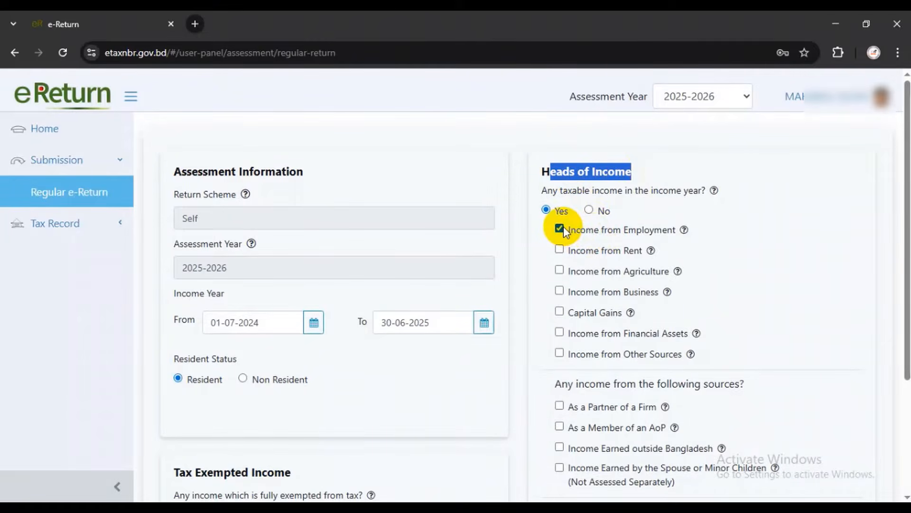
Keep taxable income at Yes and cancel unticking Income from Employment to preserve salary data
{"action": "left_click", "coordinate": [589, 210]}
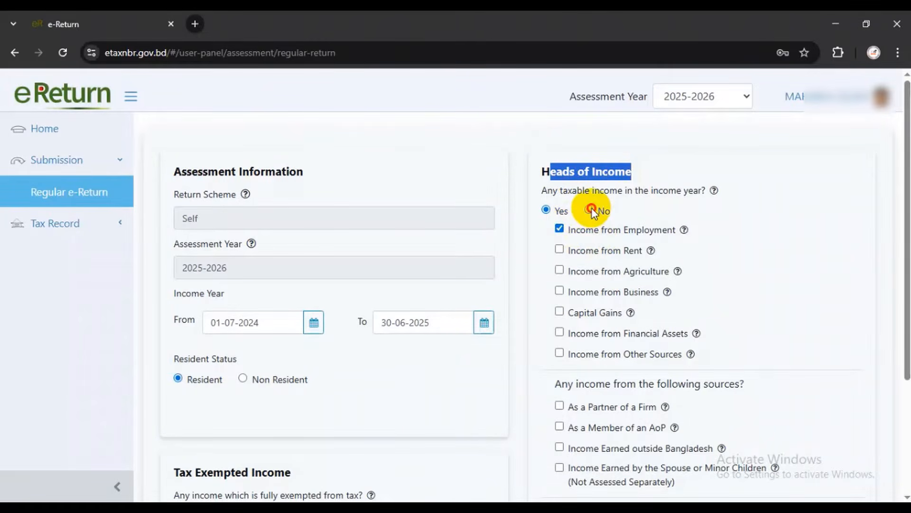
{"action": "left_click", "coordinate": [595, 199]}
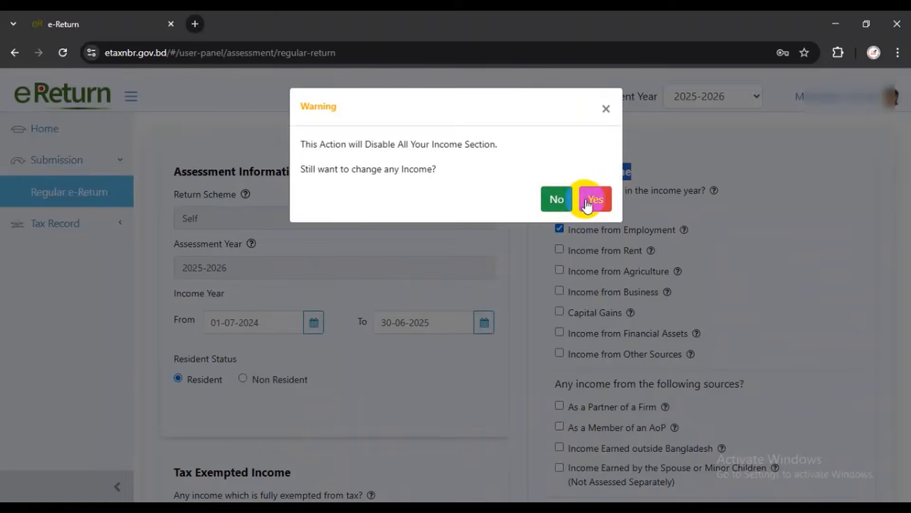
{"action": "left_click", "coordinate": [562, 237]}
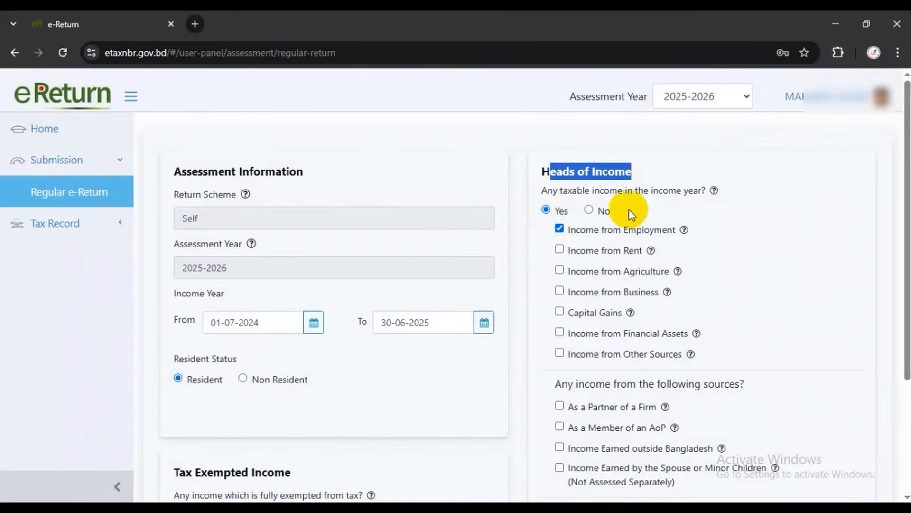
{"action": "left_click", "coordinate": [658, 198]}
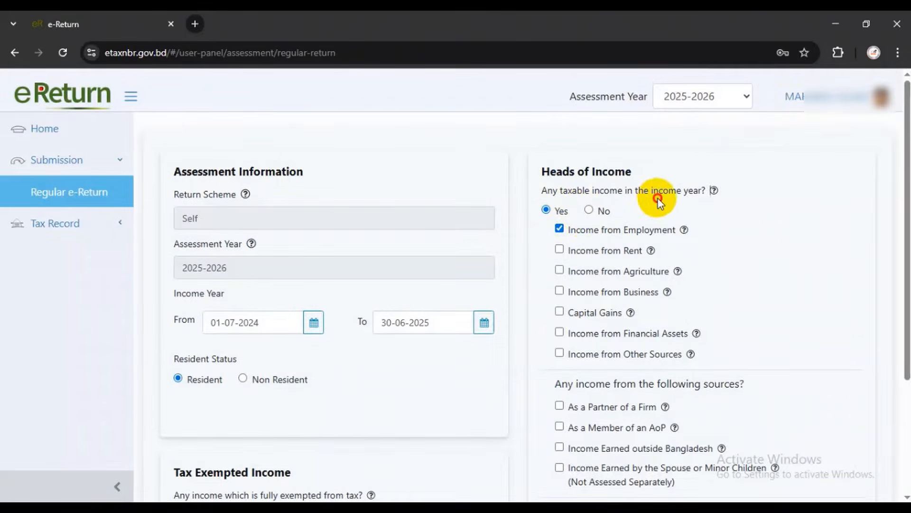
{"action": "left_click", "coordinate": [559, 229]}
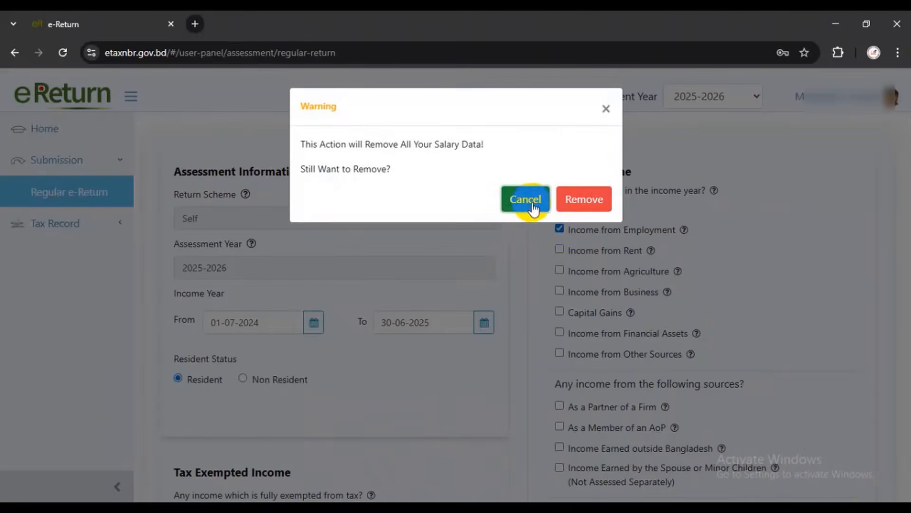
{"action": "left_click", "coordinate": [526, 199]}
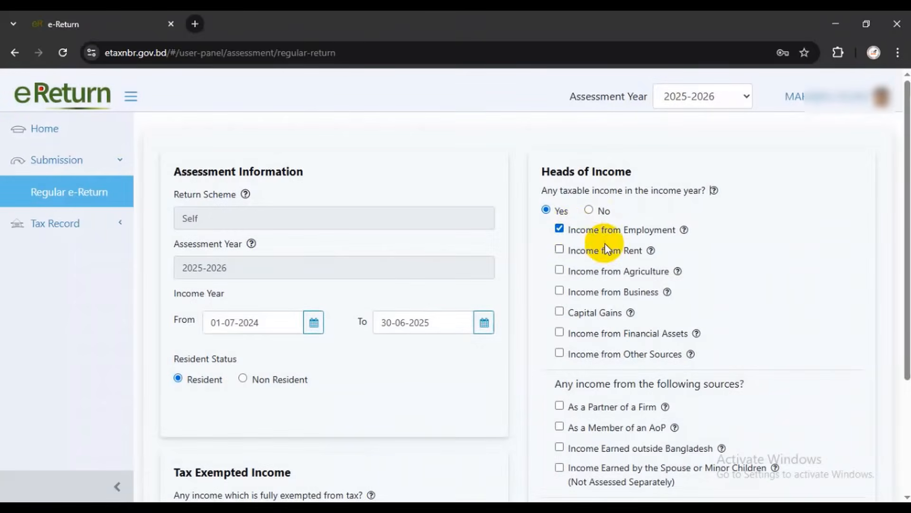
{"action": "scroll", "coordinate": [610, 252], "scroll_direction": "down", "scroll_amount": 3}
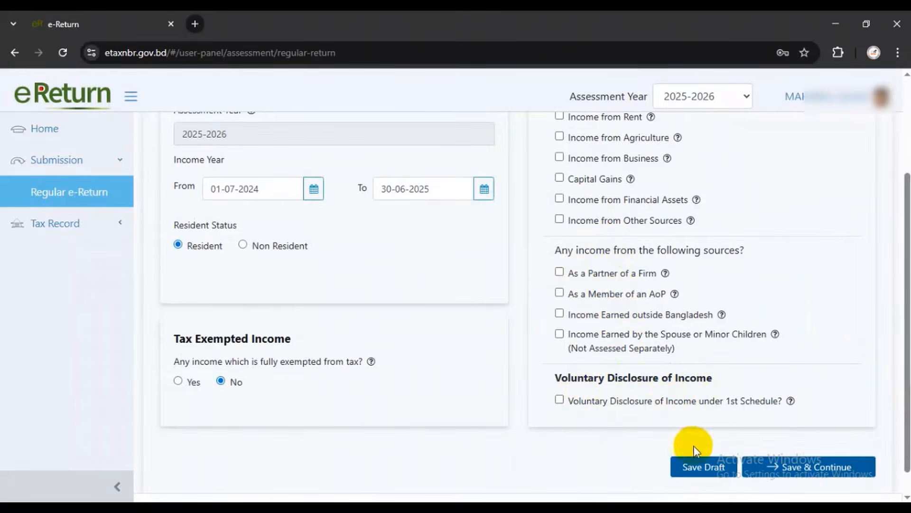
Save the income heads and set the main income location to Other City Corporation
{"action": "left_click", "coordinate": [799, 476]}
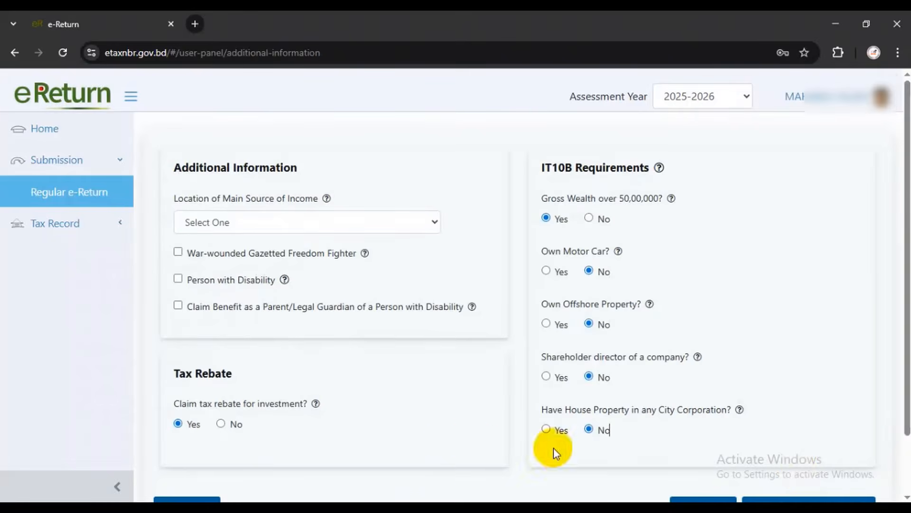
{"action": "left_click_drag", "start_coordinate": [177, 172], "coordinate": [299, 170]}
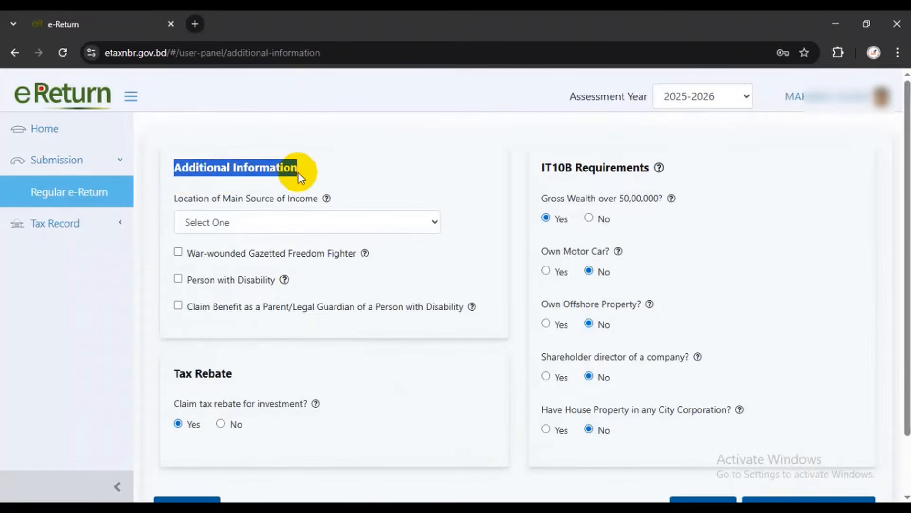
{"action": "left_click_drag", "start_coordinate": [189, 199], "coordinate": [313, 202]}
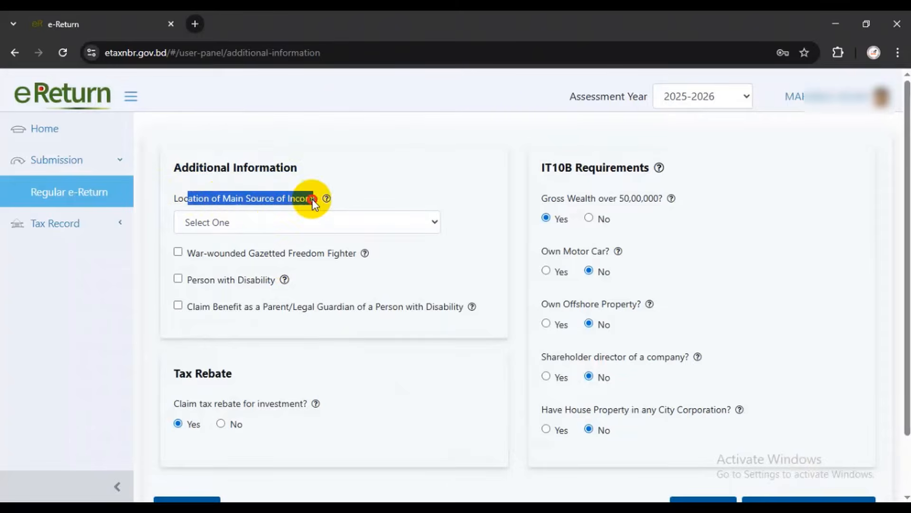
{"action": "left_click", "coordinate": [323, 199]}
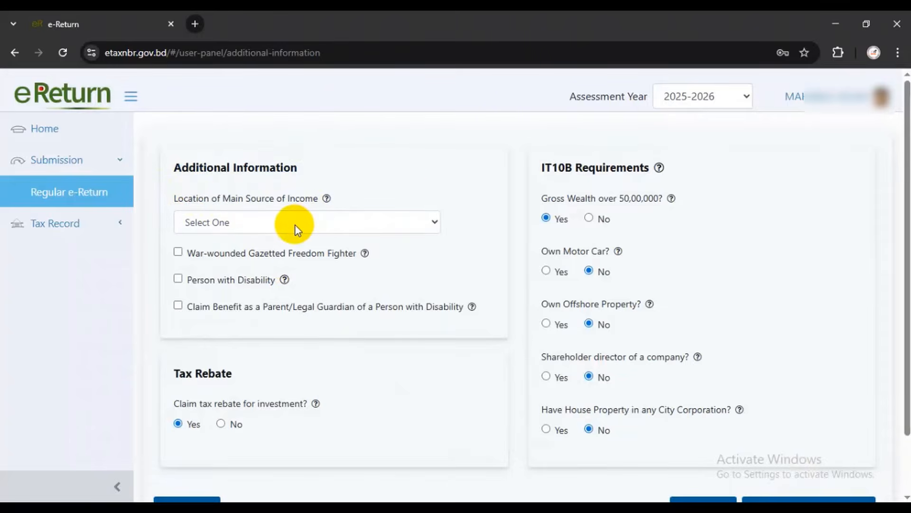
{"action": "left_click", "coordinate": [297, 226]}
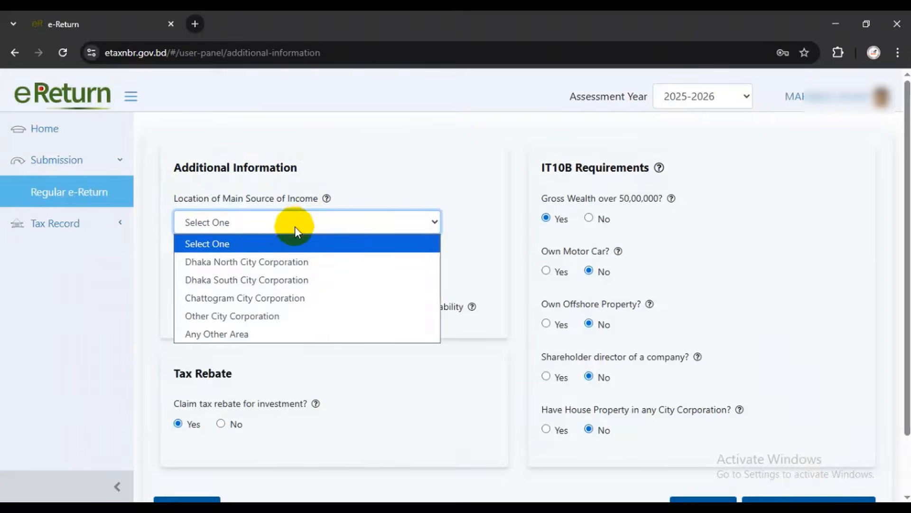
{"action": "left_click", "coordinate": [237, 316]}
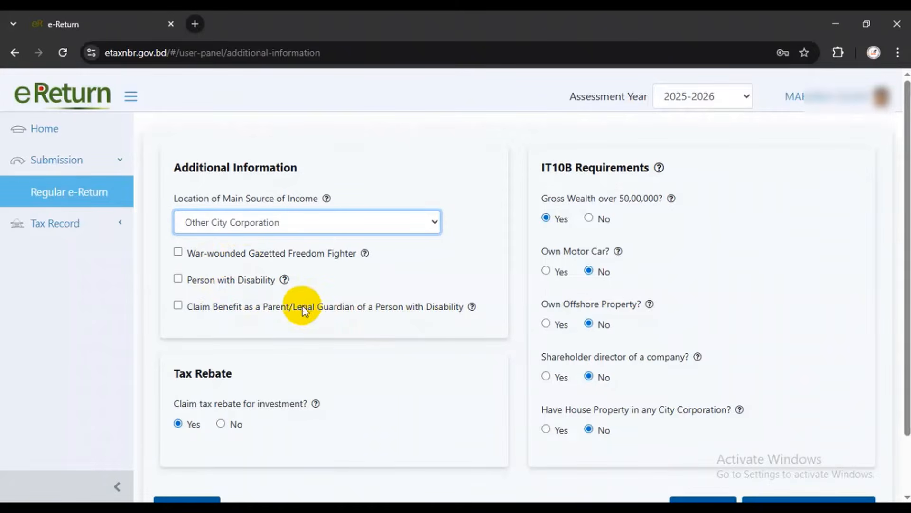
Answer No to claiming the investment tax rebate and confirm the warning
{"action": "scroll", "coordinate": [302, 316], "scroll_direction": "down", "scroll_amount": 2}
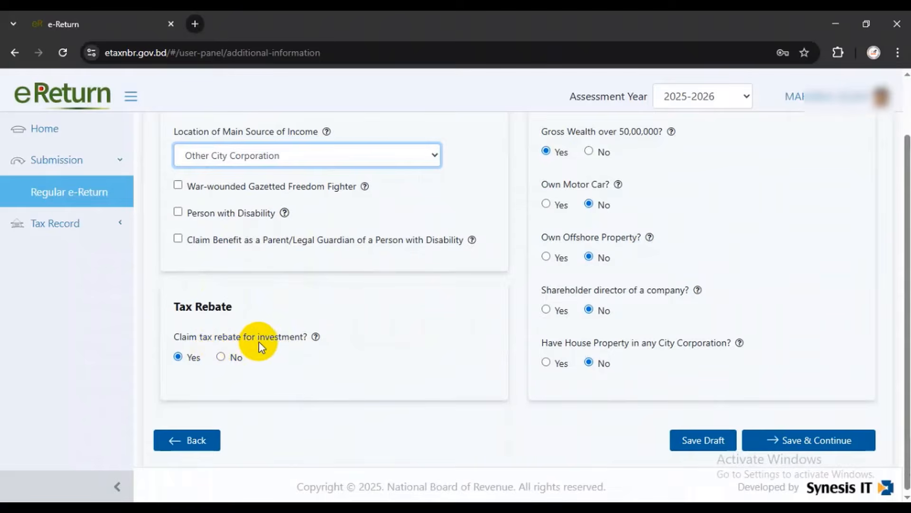
{"action": "left_click", "coordinate": [222, 357]}
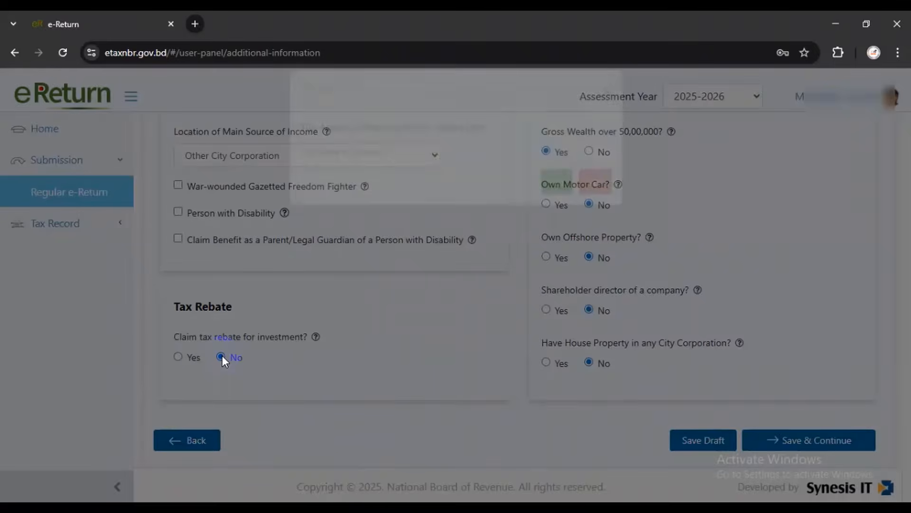
{"action": "left_click", "coordinate": [597, 203]}
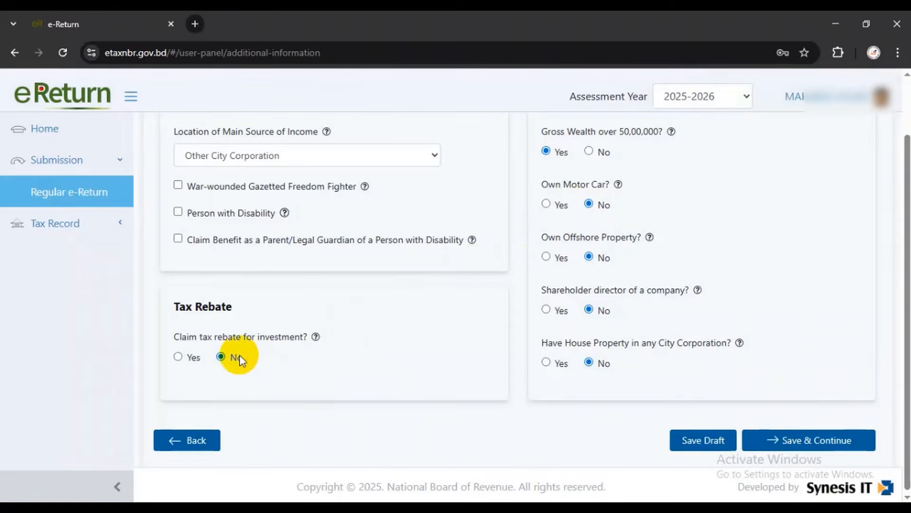
{"action": "left_click_drag", "start_coordinate": [174, 336], "coordinate": [268, 337]}
Answer No to Gross Wealth over 50,00,000 in IT10B Requirements
{"action": "left_click", "coordinate": [268, 337]}
{"action": "scroll", "coordinate": [586, 362], "scroll_direction": "up", "scroll_amount": 2}
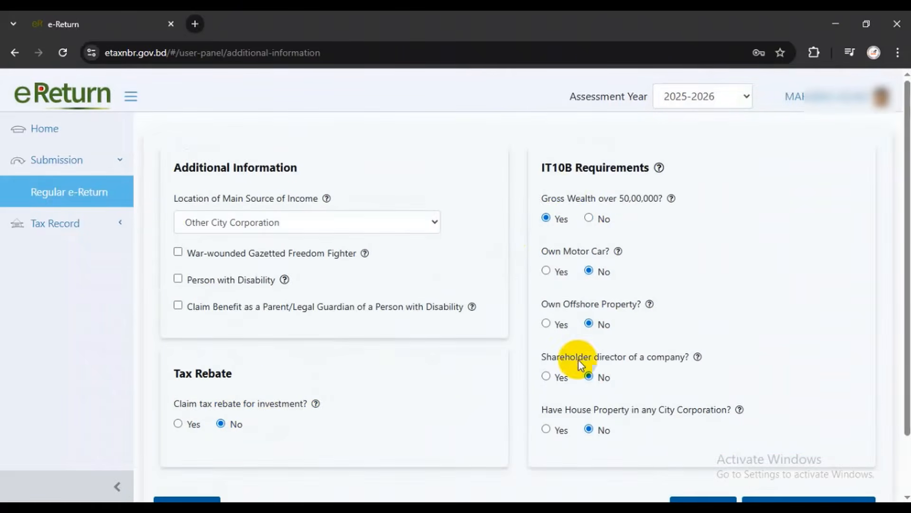
{"action": "left_click_drag", "start_coordinate": [543, 167], "coordinate": [662, 173]}
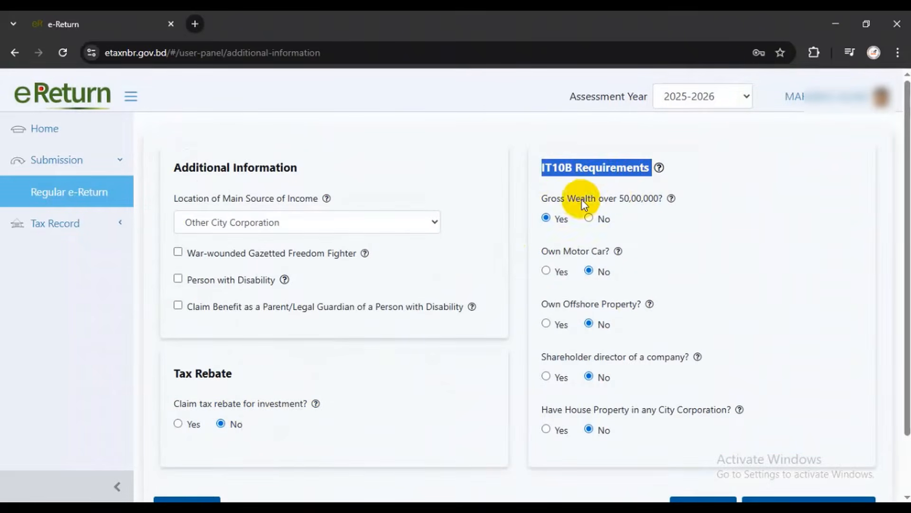
{"action": "left_click_drag", "start_coordinate": [543, 198], "coordinate": [659, 197]}
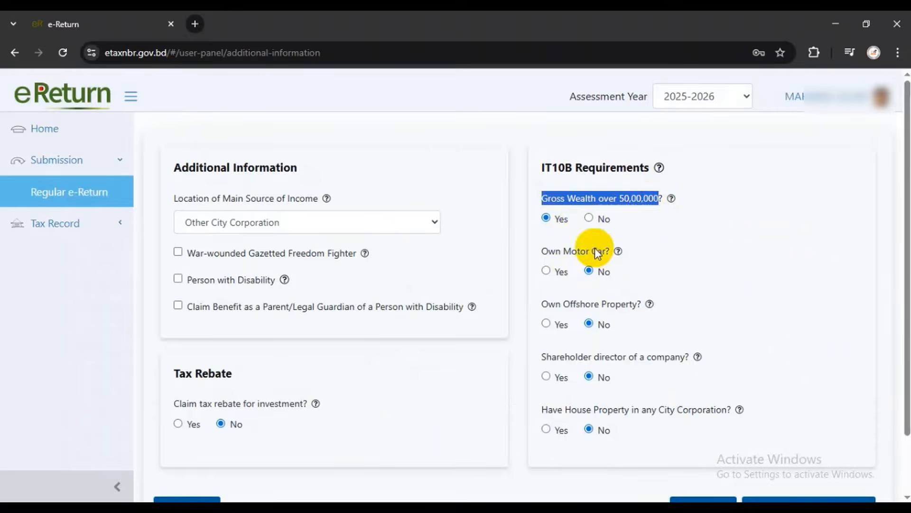
{"action": "left_click", "coordinate": [588, 218]}
{"action": "left_click", "coordinate": [676, 232]}
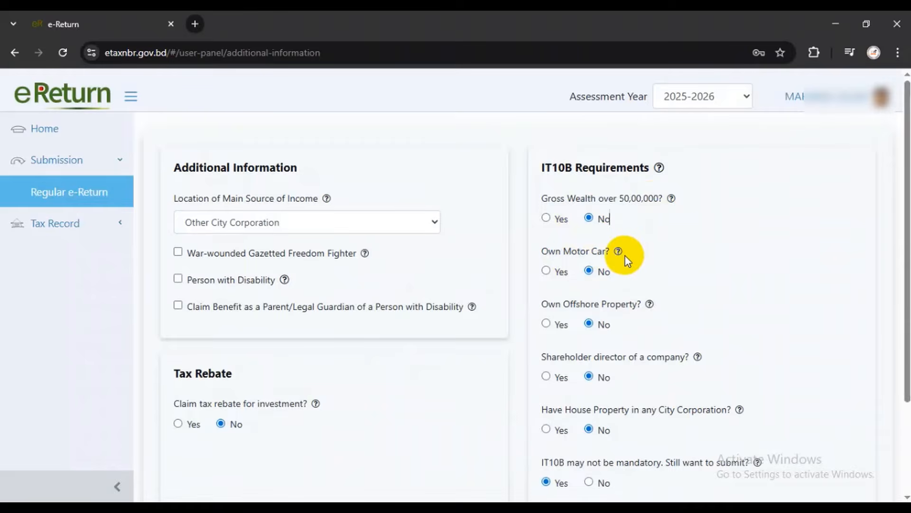
Leave motor car, offshore property, director and house property at No, and IT10B submission at Yes
{"action": "scroll", "coordinate": [576, 256], "scroll_direction": "down", "scroll_amount": 1}
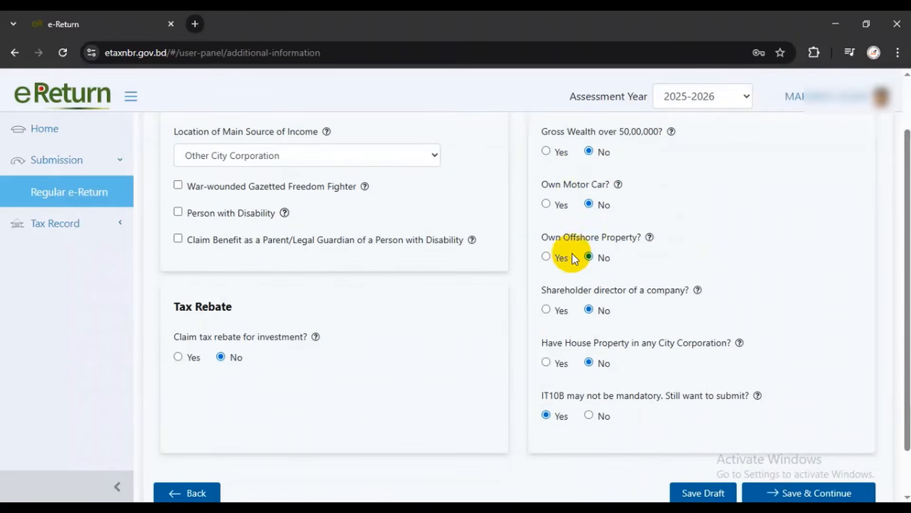
{"action": "left_click_drag", "start_coordinate": [582, 186], "coordinate": [595, 186]}
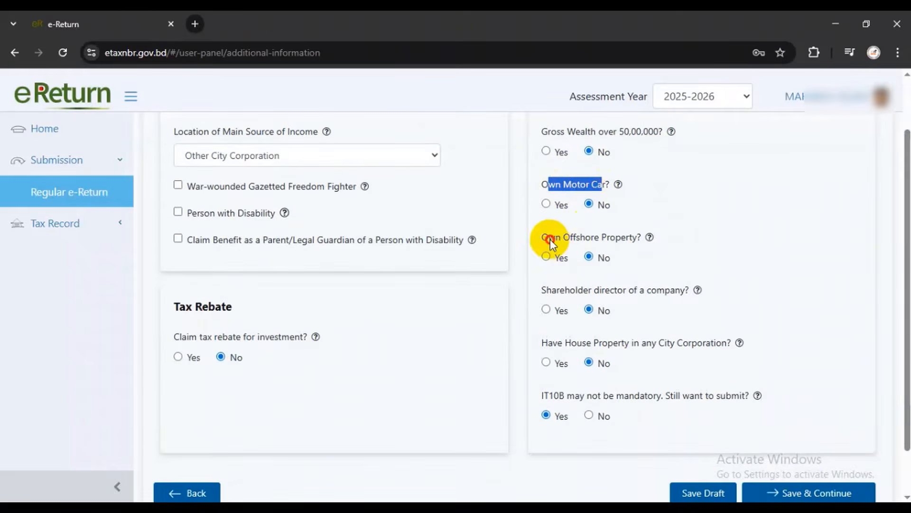
{"action": "left_click_drag", "start_coordinate": [548, 237], "coordinate": [615, 237]}
{"action": "left_click_drag", "start_coordinate": [560, 290], "coordinate": [644, 289]}
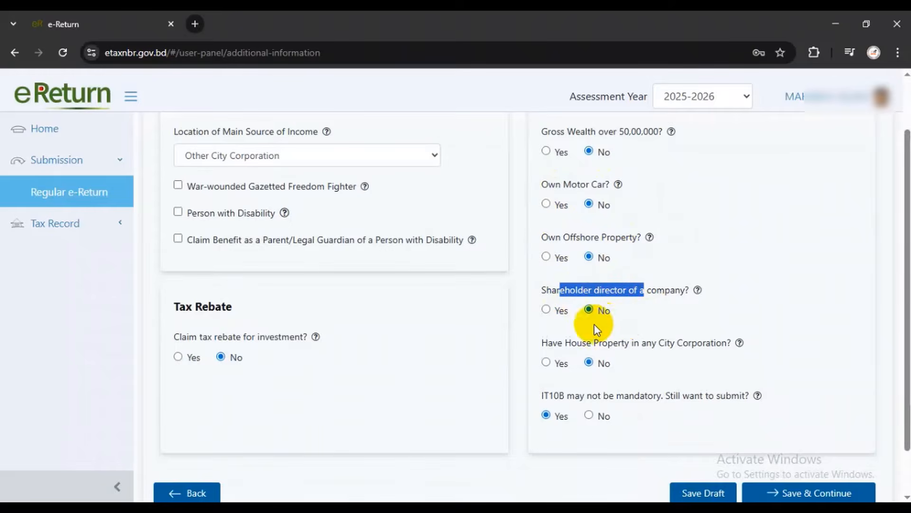
{"action": "scroll", "coordinate": [589, 323], "scroll_direction": "down", "scroll_amount": 1}
{"action": "left_click_drag", "start_coordinate": [565, 288], "coordinate": [706, 287]}
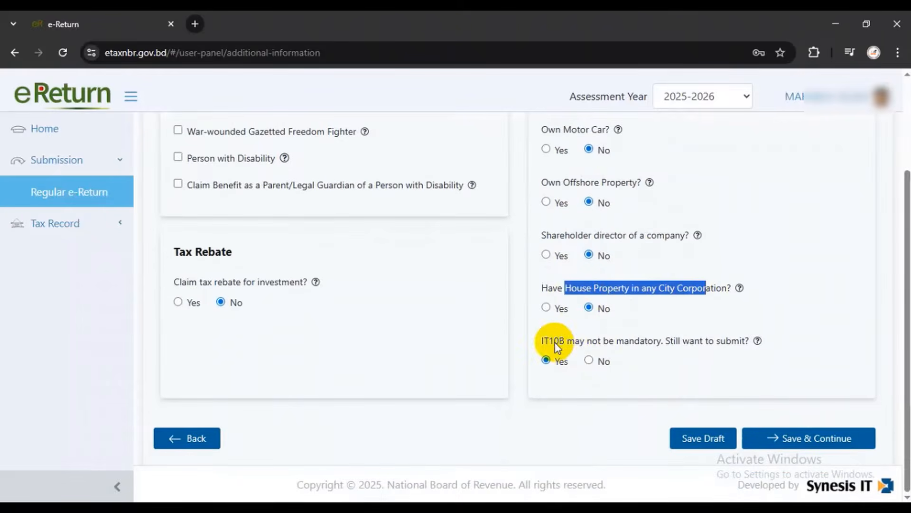
{"action": "left_click", "coordinate": [702, 310]}
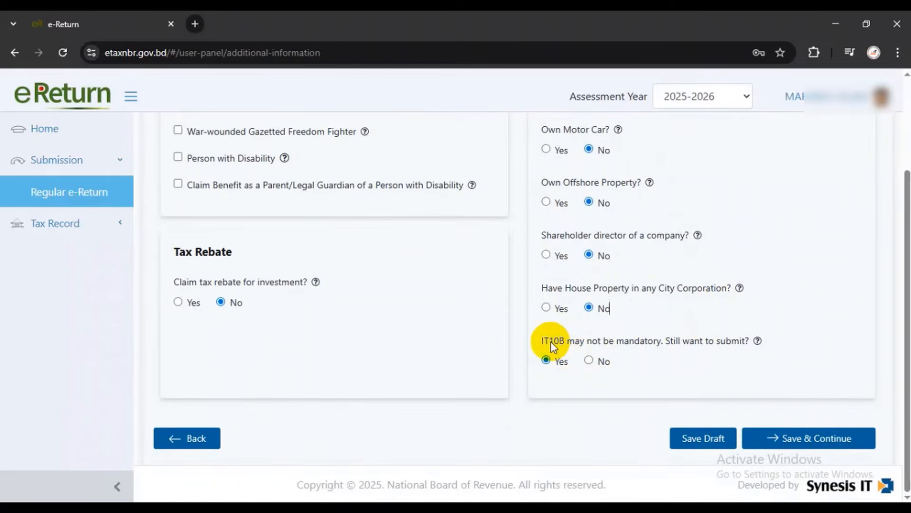
{"action": "left_click_drag", "start_coordinate": [549, 340], "coordinate": [656, 341]}
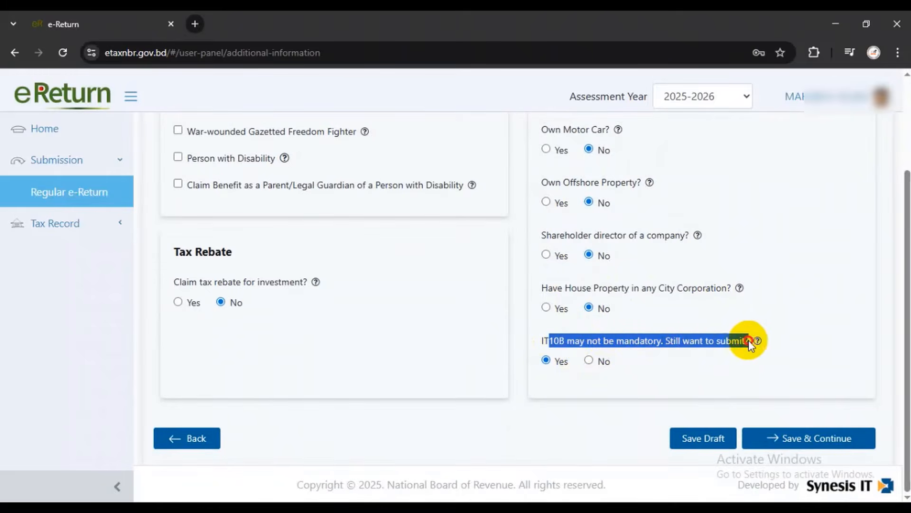
{"action": "left_click", "coordinate": [760, 372]}
Save Additional Information and show the Employment Type options on Income Details
{"action": "left_click", "coordinate": [791, 439]}
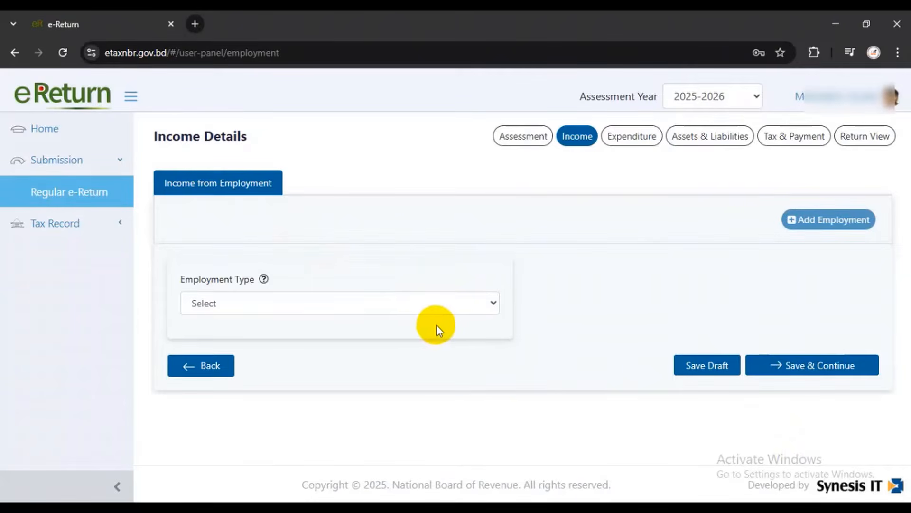
{"action": "left_click_drag", "start_coordinate": [154, 136], "coordinate": [272, 139]}
{"action": "left_click", "coordinate": [359, 157]}
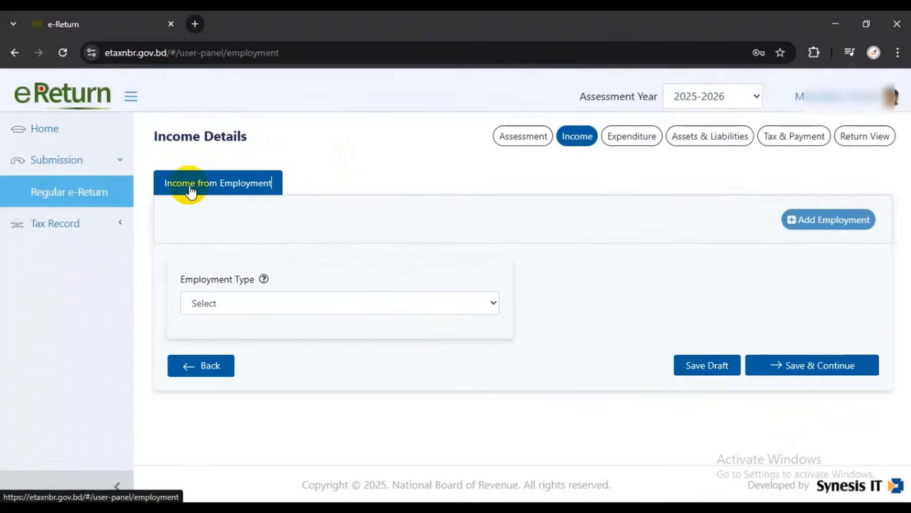
{"action": "left_click_drag", "start_coordinate": [185, 280], "coordinate": [255, 278]}
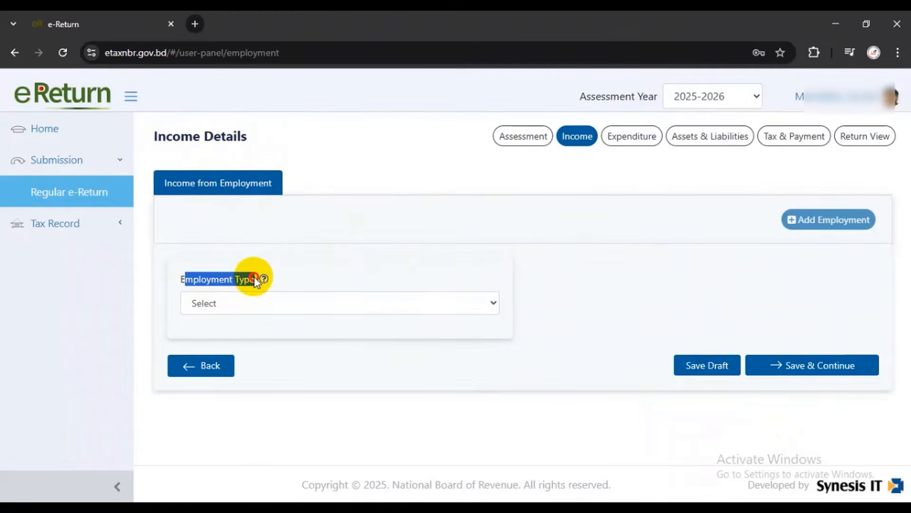
{"action": "left_click", "coordinate": [246, 303]}
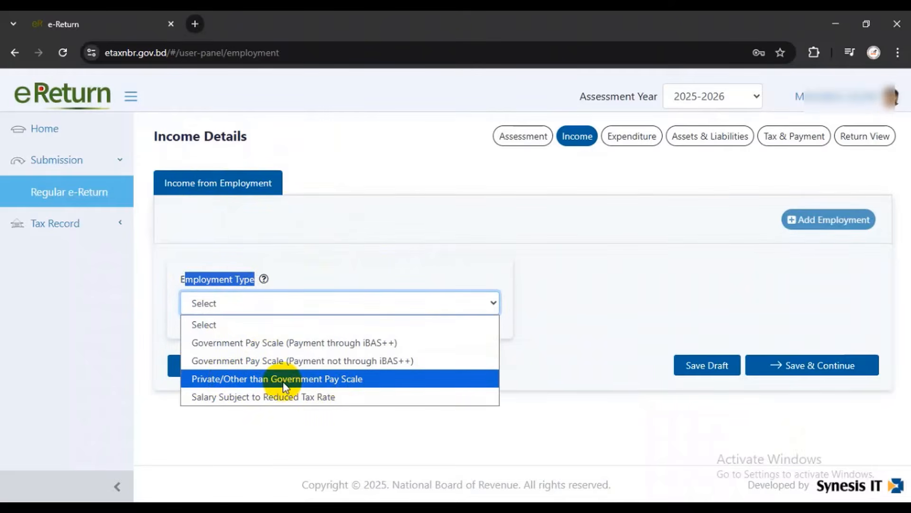
Set Employment Type to Private/Other than Government Pay Scale
{"action": "left_click", "coordinate": [249, 378]}
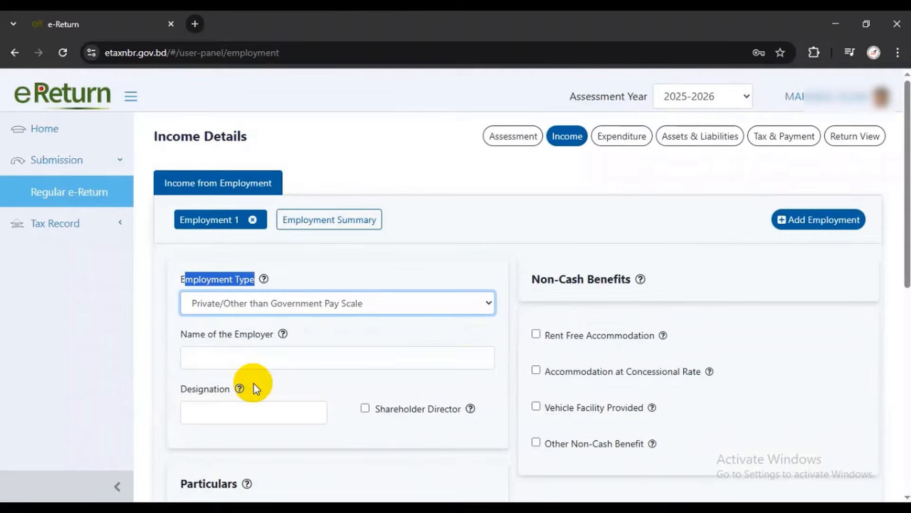
{"action": "left_click", "coordinate": [268, 302]}
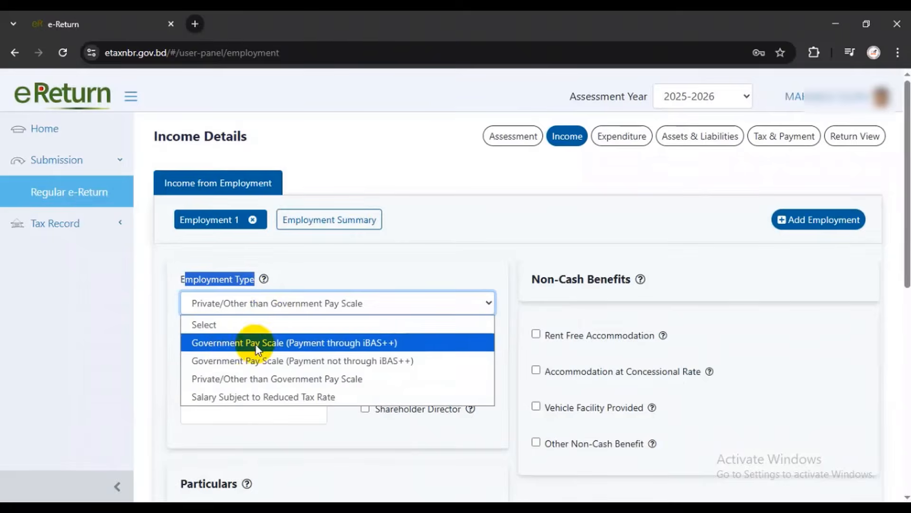
{"action": "left_click", "coordinate": [269, 378]}
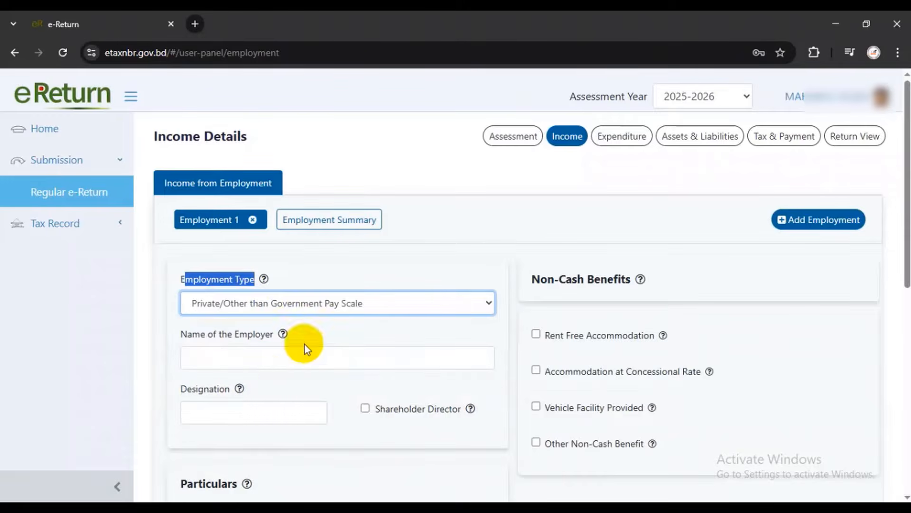
{"action": "left_click", "coordinate": [381, 253]}
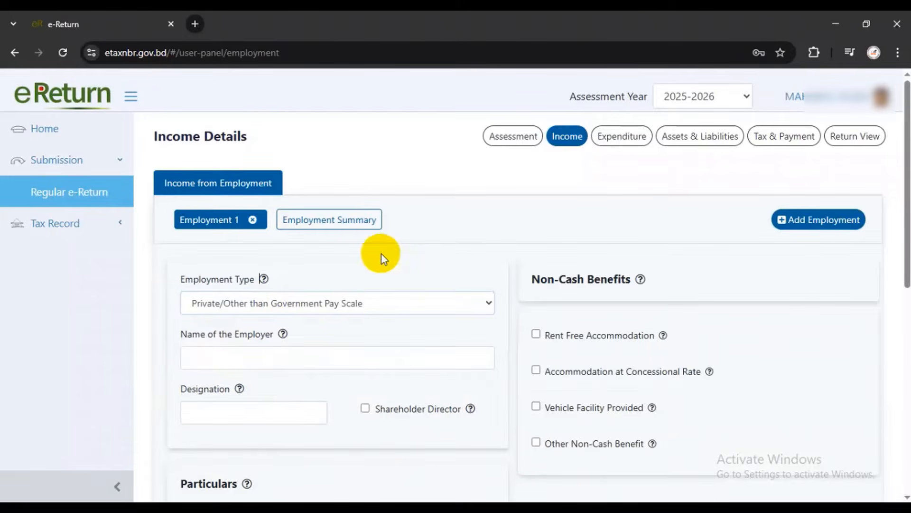
Enter employer '3s Agro Services Limited' and designation 'MDO'
{"action": "left_click", "coordinate": [237, 360]}
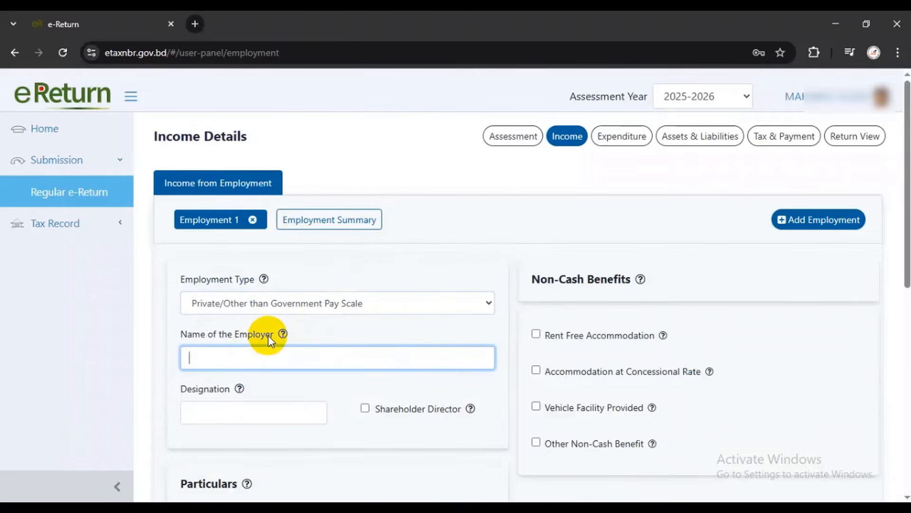
{"action": "scroll", "coordinate": [269, 335], "scroll_direction": "down", "scroll_amount": 1}
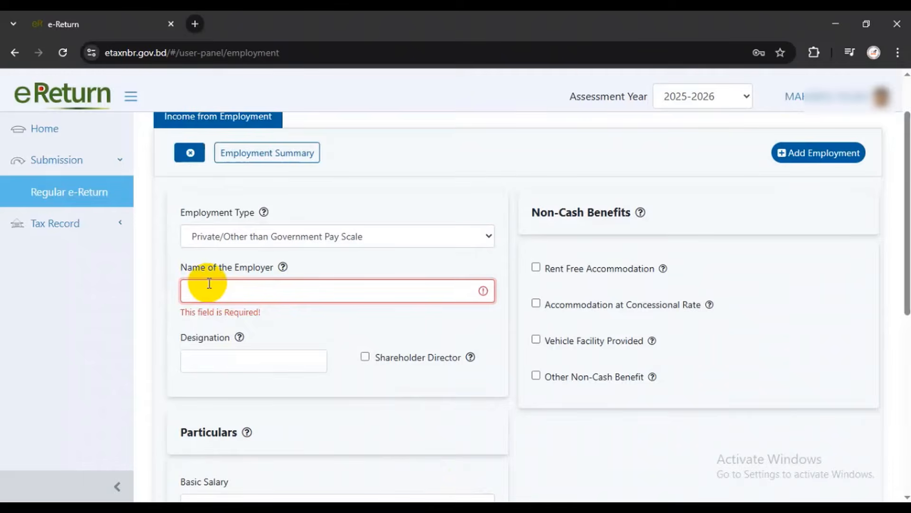
{"action": "type", "text": "3"}
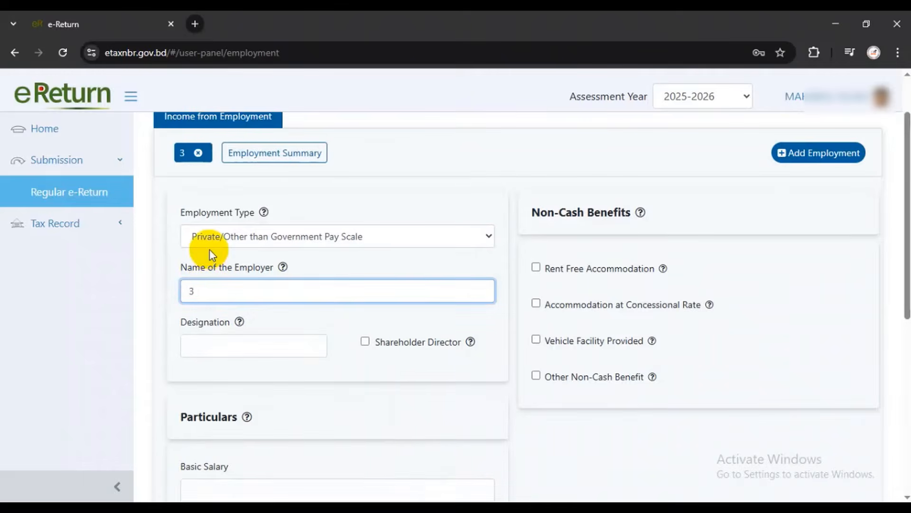
{"action": "type", "text": "s Agro S"}
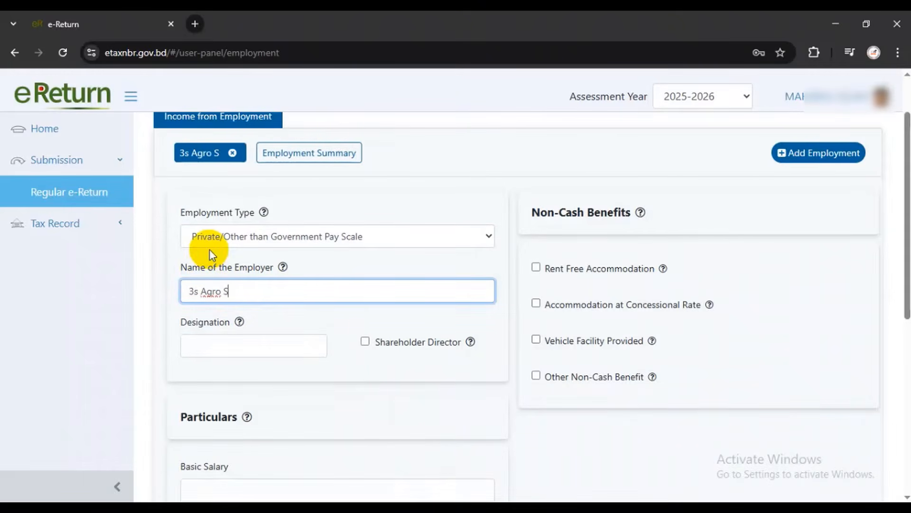
{"action": "type", "text": "ervices Limited"}
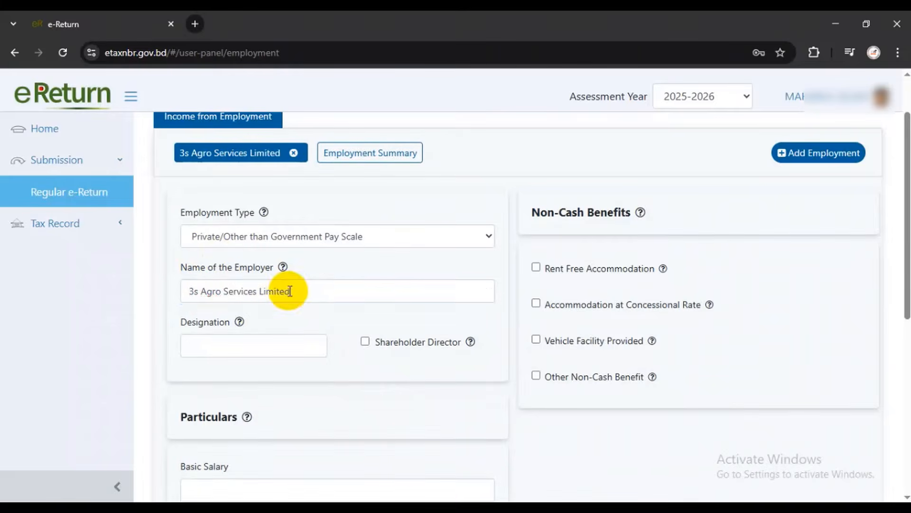
{"action": "left_click_drag", "start_coordinate": [287, 291], "coordinate": [153, 299]}
{"action": "left_click", "coordinate": [214, 344]}
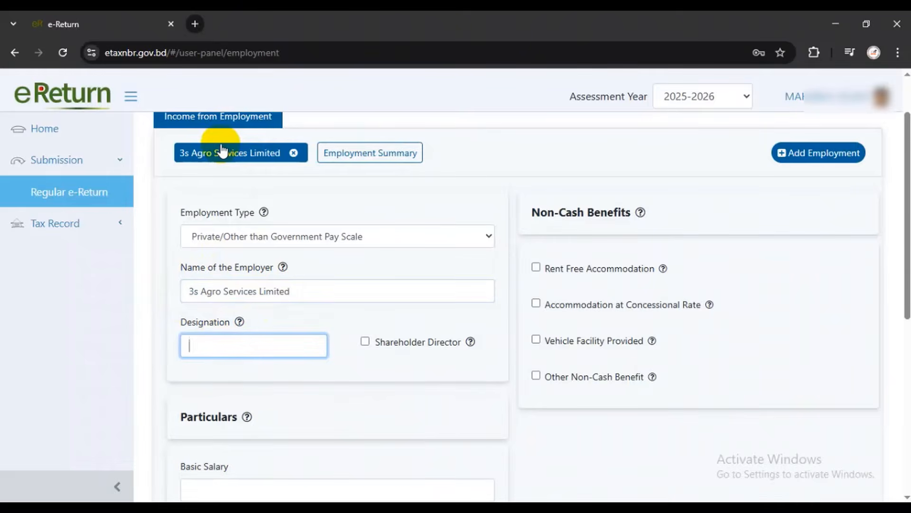
{"action": "type", "text": "MDO"}
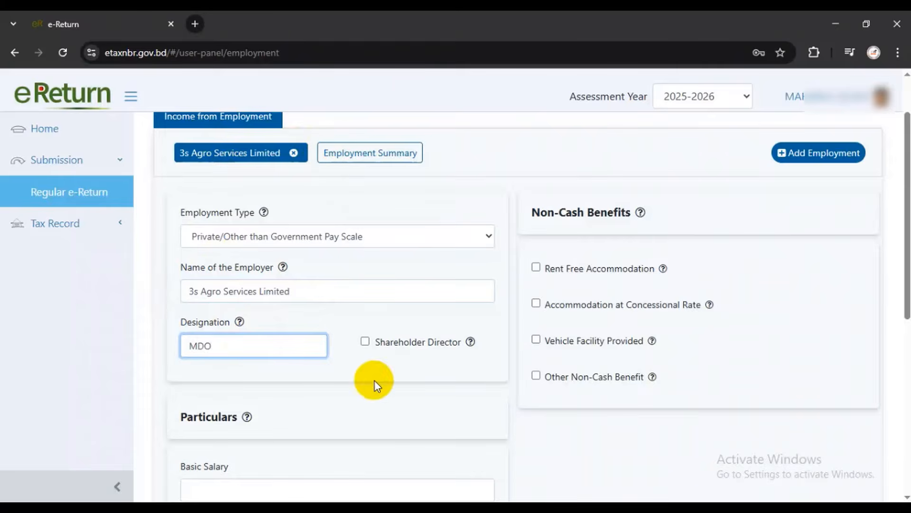
{"action": "scroll", "coordinate": [354, 360], "scroll_direction": "down", "scroll_amount": 1}
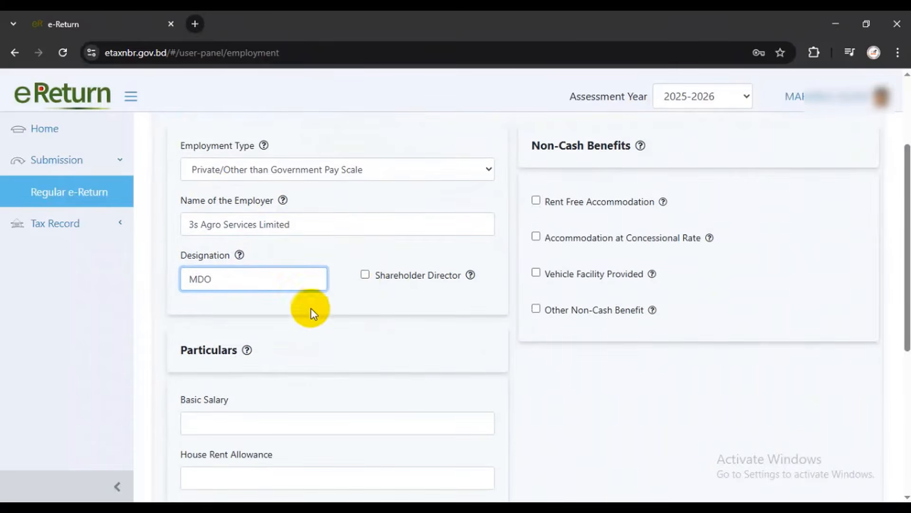
Enter Basic Salary 1,30,920 and House Rent 65,460
{"action": "scroll", "coordinate": [283, 317], "scroll_direction": "down", "scroll_amount": 2}
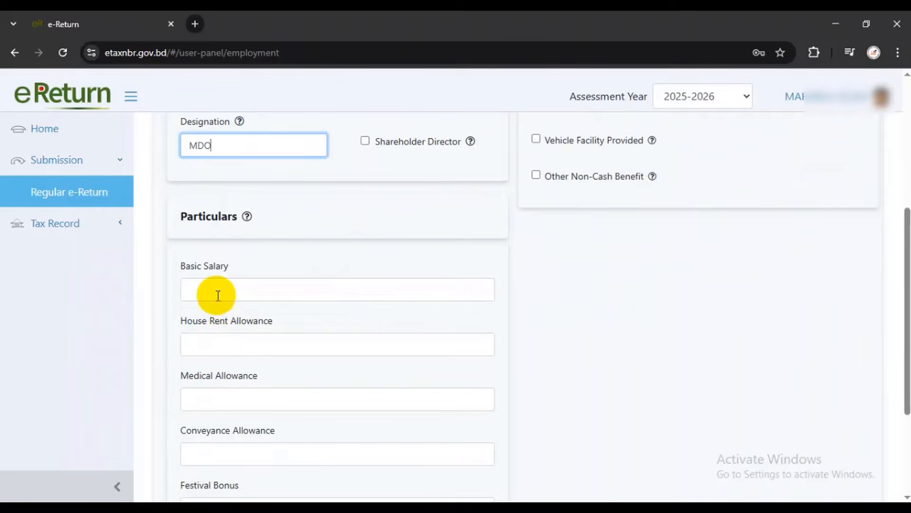
{"action": "left_click", "coordinate": [216, 292]}
{"action": "type", "text": "130920"}
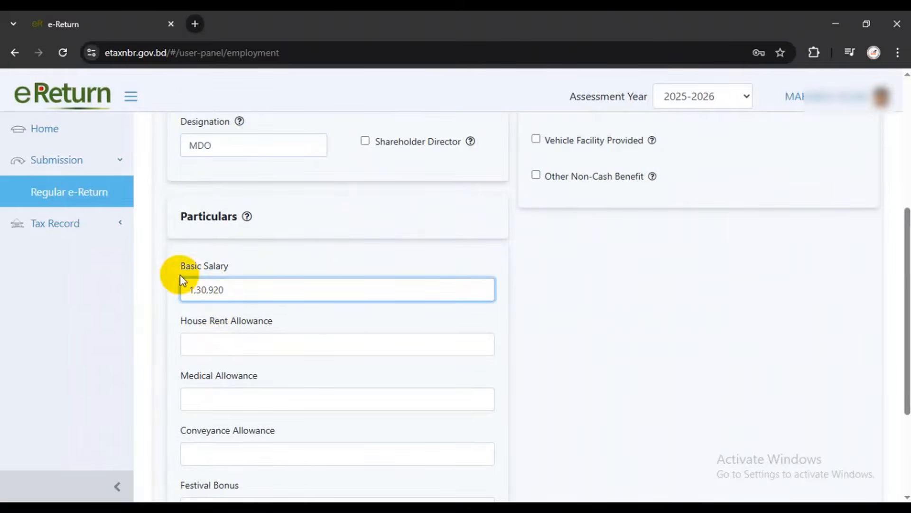
{"action": "left_click_drag", "start_coordinate": [180, 274], "coordinate": [269, 266]}
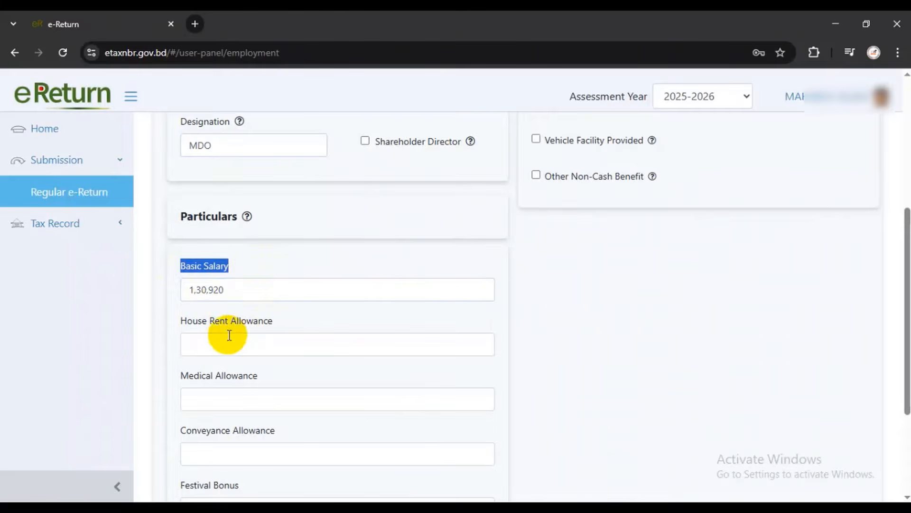
{"action": "left_click", "coordinate": [215, 345]}
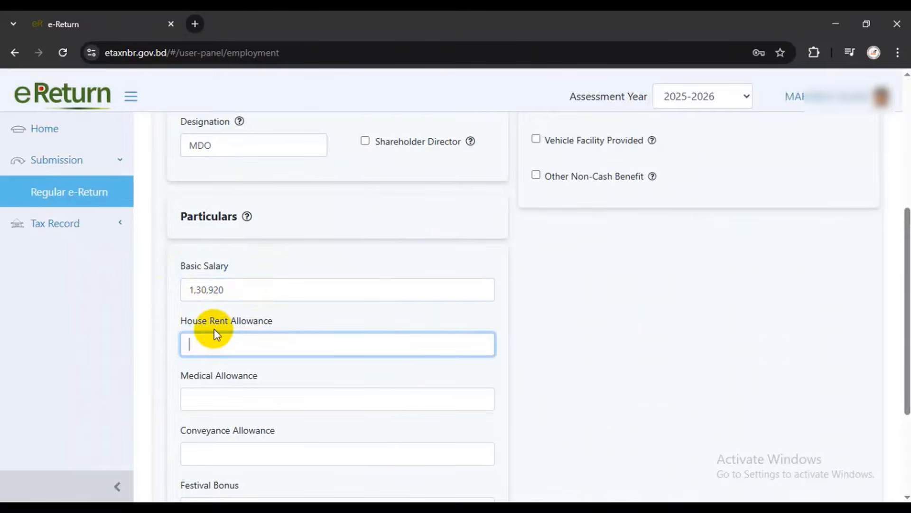
{"action": "type", "text": "65,460"}
{"action": "scroll", "coordinate": [232, 334], "scroll_direction": "down", "scroll_amount": 1}
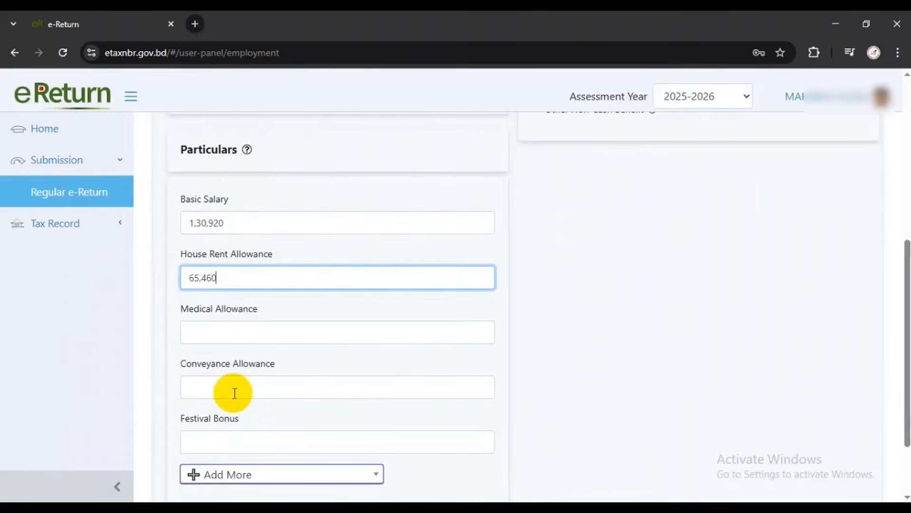
{"action": "left_click_drag", "start_coordinate": [181, 309], "coordinate": [254, 310]}
Enter Medical and Conveyance Allowance 18,000 each and Festival Bonus 21,820
{"action": "left_click", "coordinate": [228, 330]}
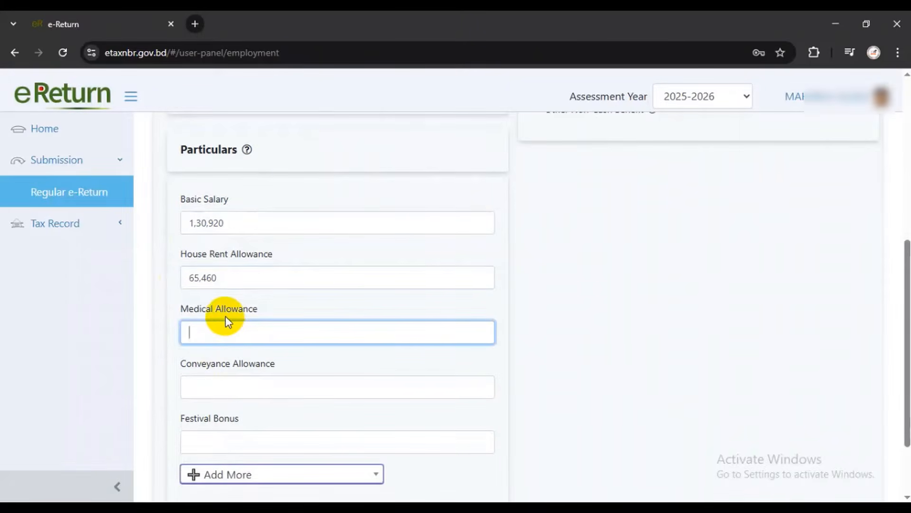
{"action": "type", "text": "180"}
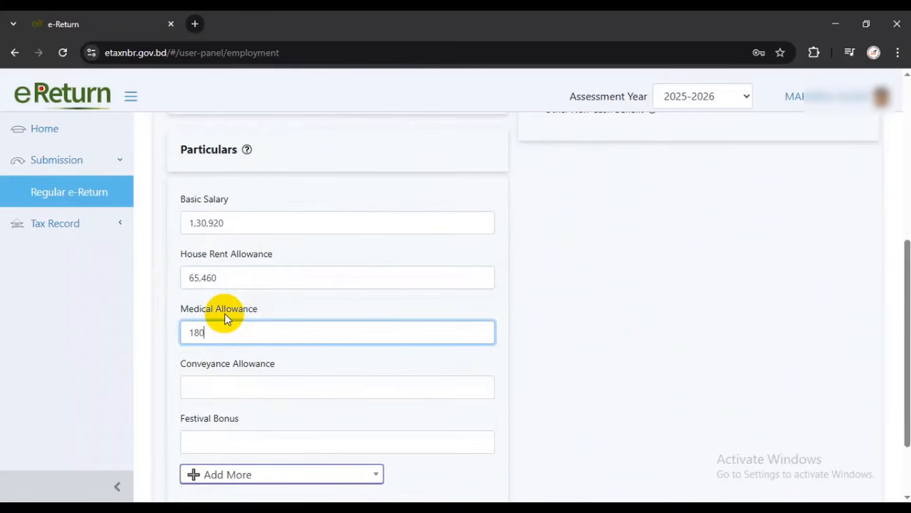
{"action": "left_click_drag", "start_coordinate": [181, 364], "coordinate": [214, 368]}
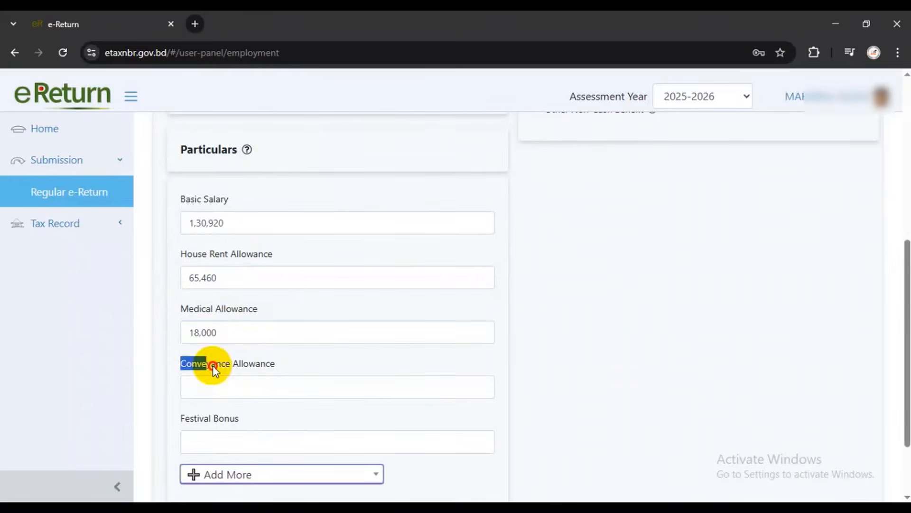
{"action": "left_click", "coordinate": [256, 389]}
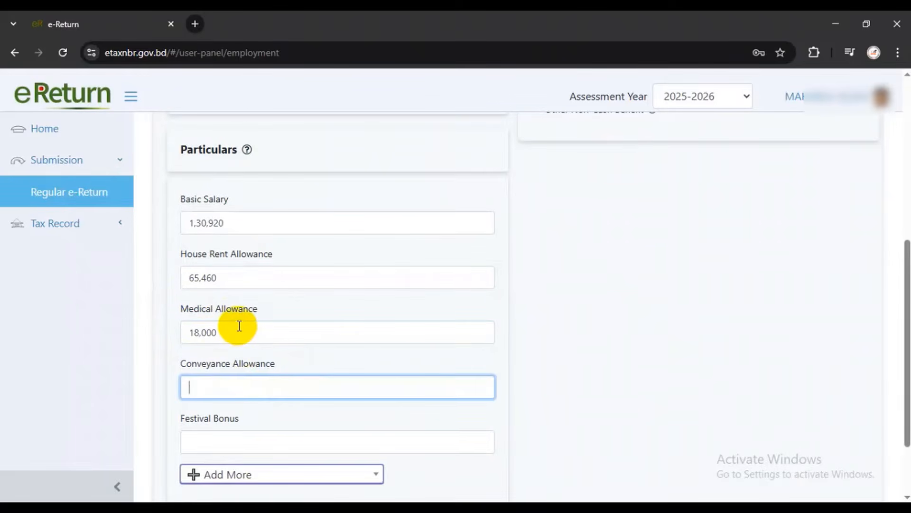
{"action": "type", "text": "180000"}
{"action": "left_click", "coordinate": [230, 448]}
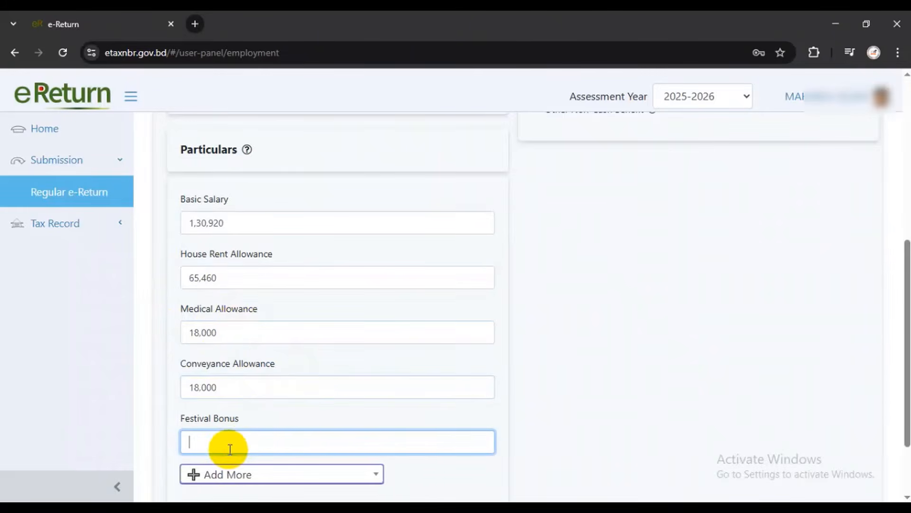
{"action": "type", "text": "2"}
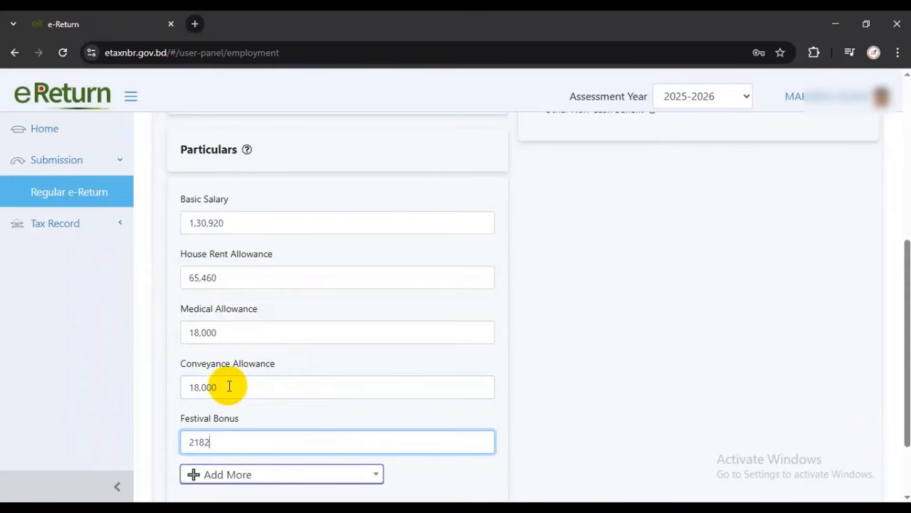
{"action": "type", "text": "1,820"}
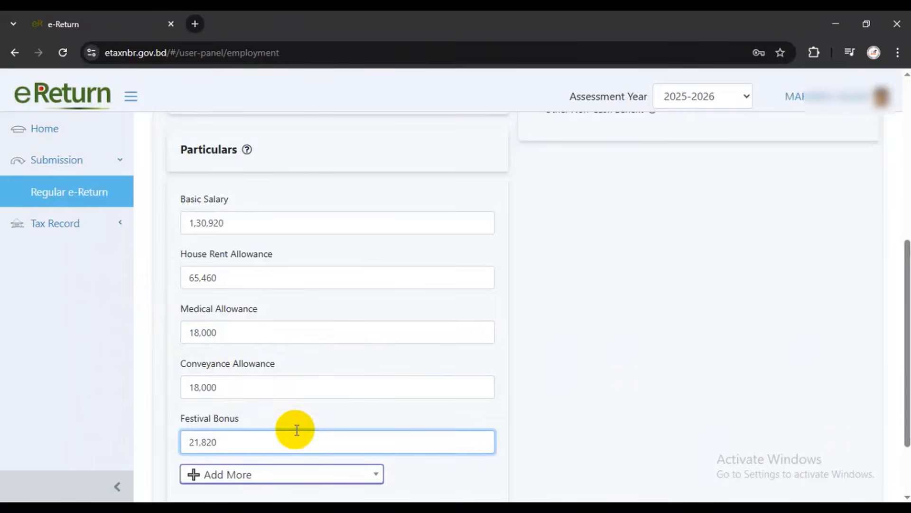
Add an 'Other, If Any (Give Detail)' salary row named Special Allowance worth 12,000
{"action": "scroll", "coordinate": [290, 426], "scroll_direction": "down", "scroll_amount": 2}
{"action": "left_click", "coordinate": [261, 414]}
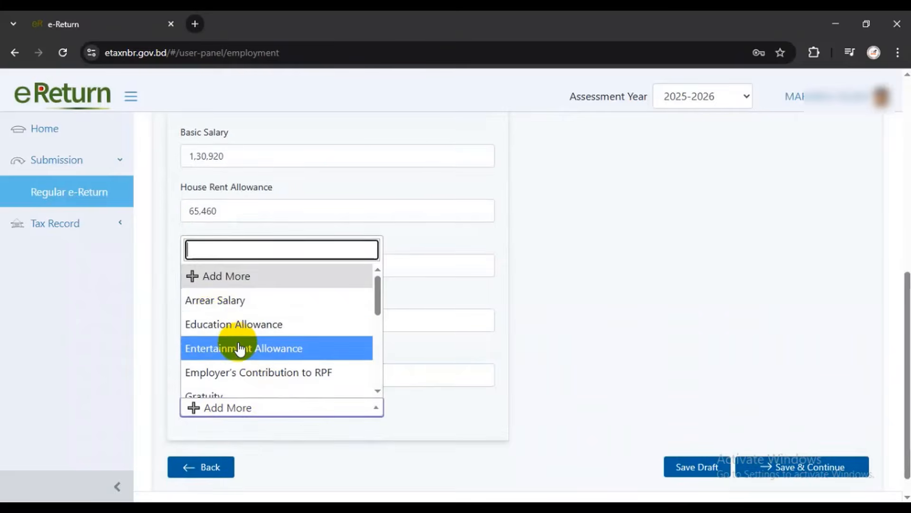
{"action": "scroll", "coordinate": [238, 350], "scroll_direction": "down", "scroll_amount": 2}
{"action": "scroll", "coordinate": [240, 355], "scroll_direction": "down", "scroll_amount": 2}
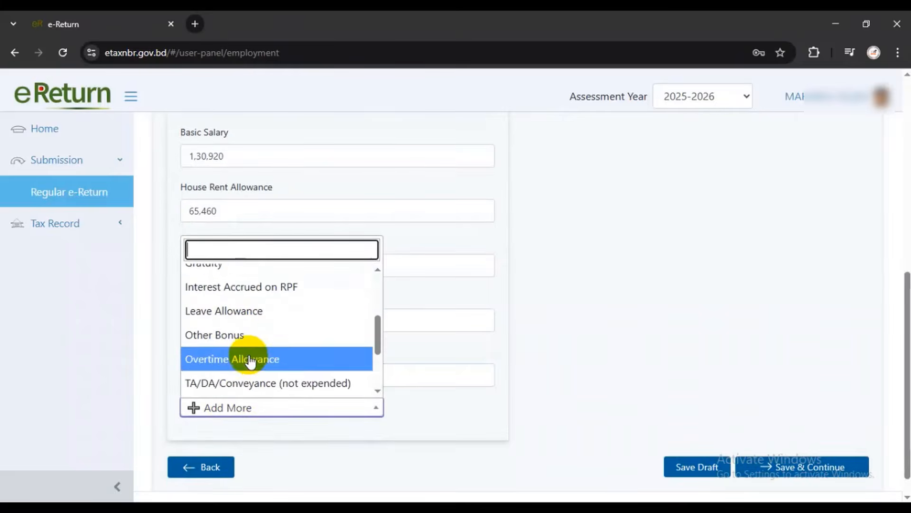
{"action": "scroll", "coordinate": [249, 362], "scroll_direction": "down", "scroll_amount": 2}
{"action": "scroll", "coordinate": [238, 320], "scroll_direction": "down", "scroll_amount": 5}
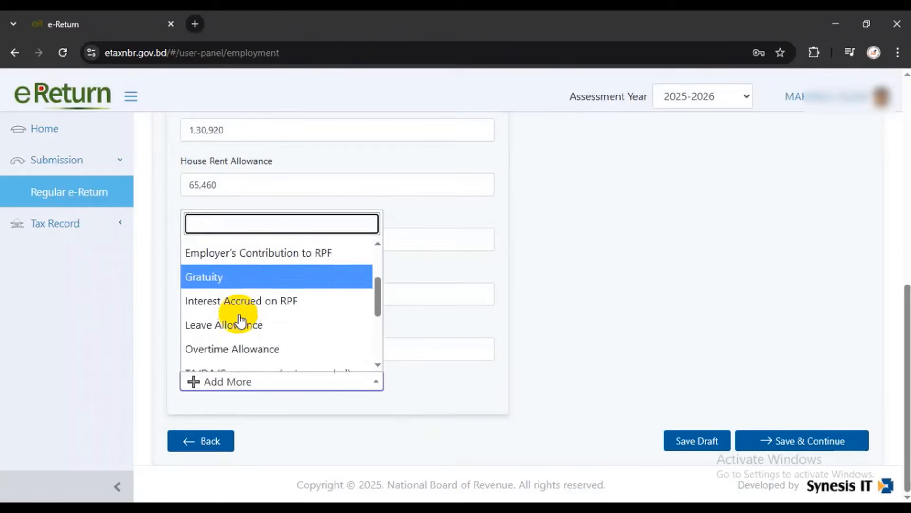
{"action": "scroll", "coordinate": [226, 347], "scroll_direction": "down", "scroll_amount": 2}
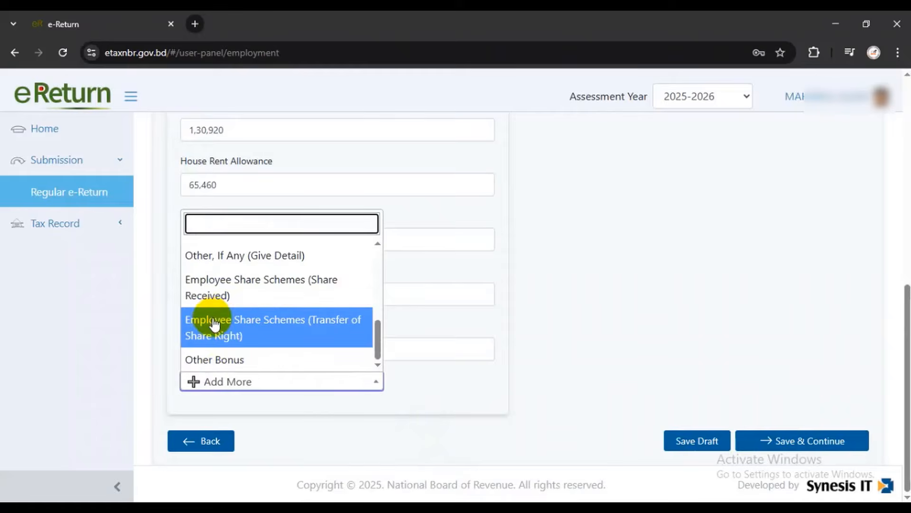
{"action": "scroll", "coordinate": [213, 294], "scroll_direction": "up", "scroll_amount": 3}
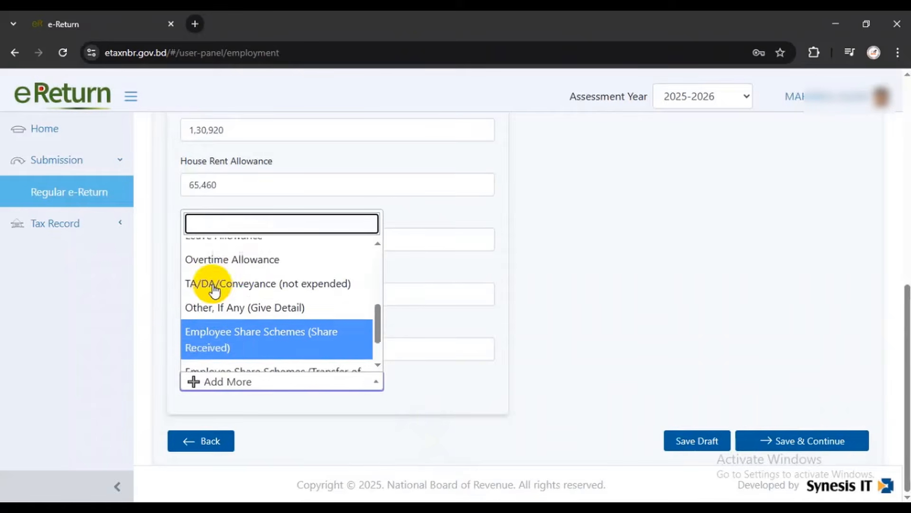
{"action": "left_click", "coordinate": [235, 324]}
{"action": "scroll", "coordinate": [284, 378], "scroll_direction": "down", "scroll_amount": 2}
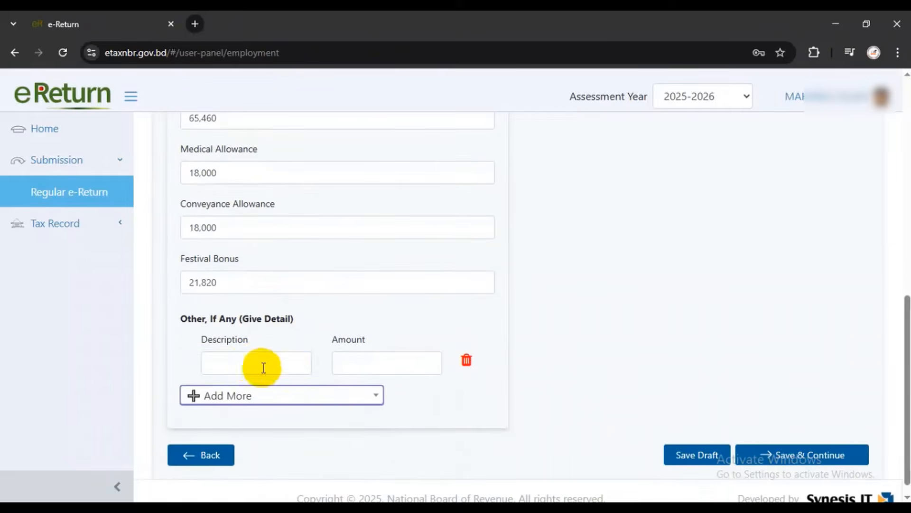
{"action": "left_click", "coordinate": [247, 362]}
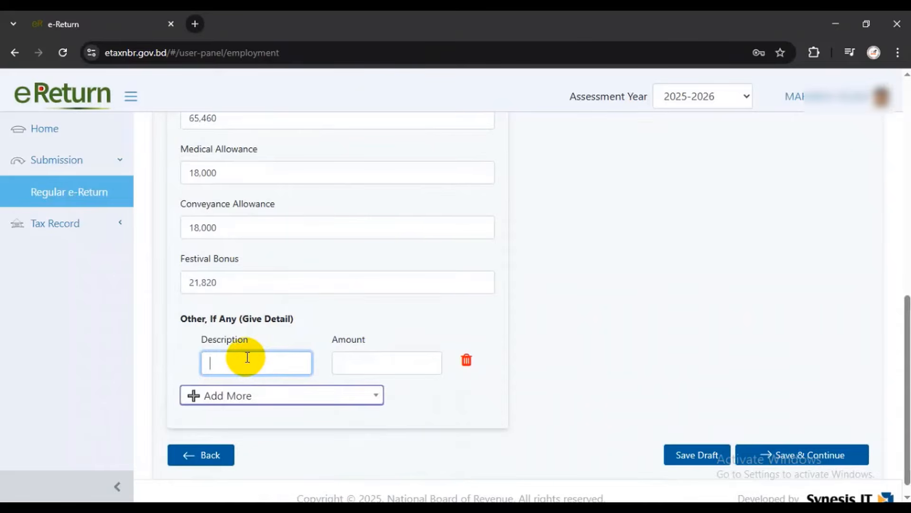
{"action": "type", "text": "Special Allowance"}
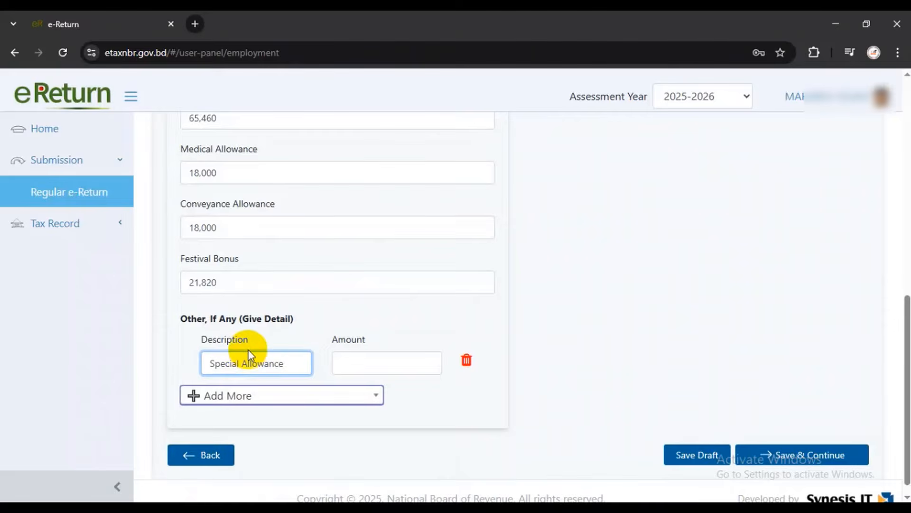
{"action": "left_click", "coordinate": [368, 366]}
{"action": "type", "text": "12,"}
{"action": "type", "text": "000"}
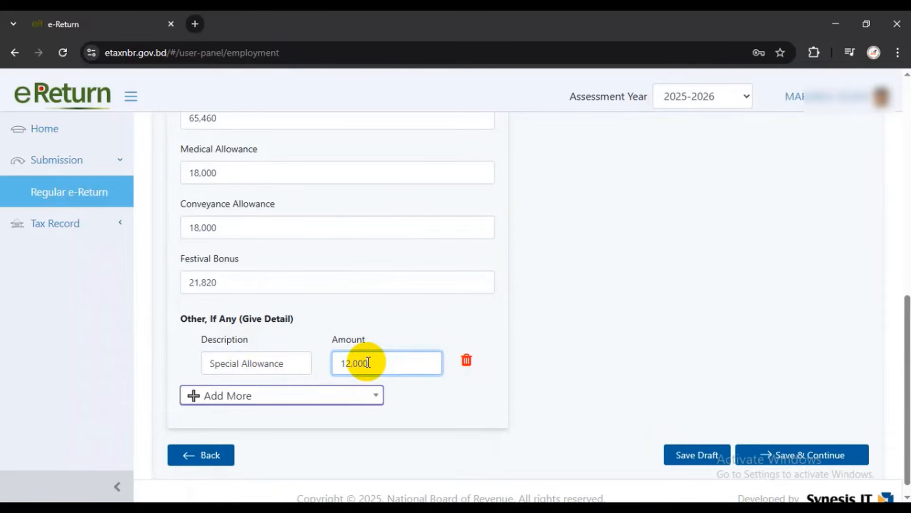
Add a second, empty 'Other, If Any (Give Detail)' salary row
{"action": "left_click", "coordinate": [215, 397]}
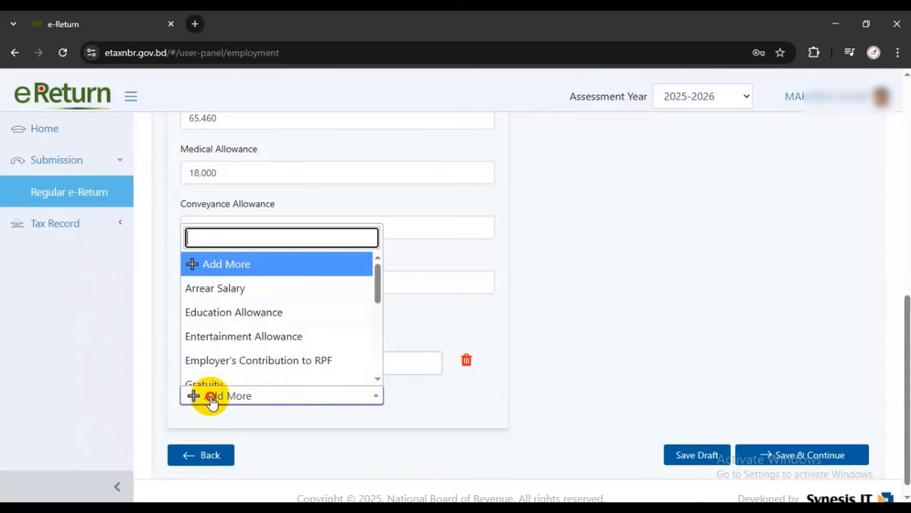
{"action": "scroll", "coordinate": [224, 318], "scroll_direction": "down", "scroll_amount": 3}
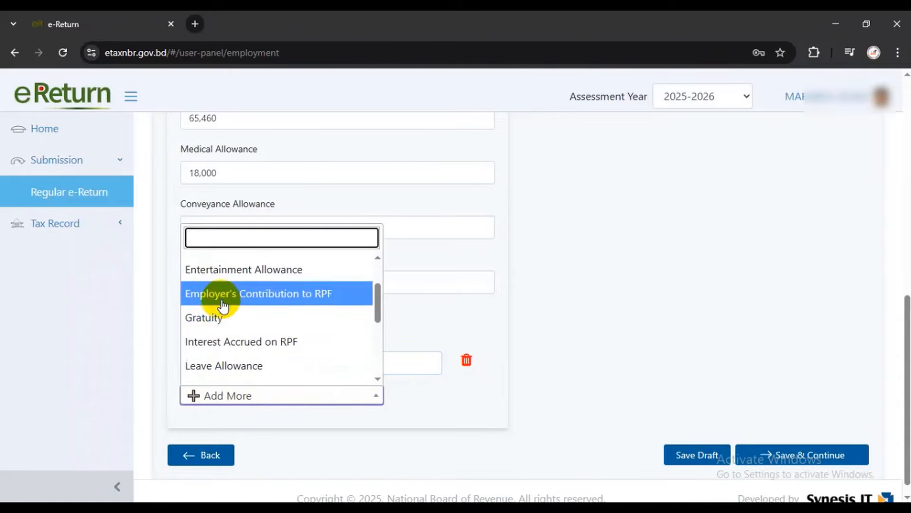
{"action": "scroll", "coordinate": [225, 308], "scroll_direction": "down", "scroll_amount": 2}
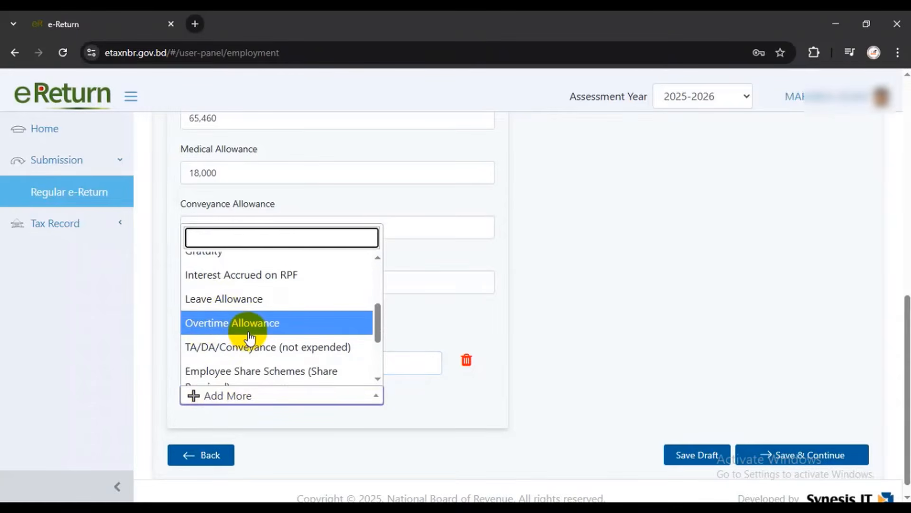
{"action": "scroll", "coordinate": [247, 340], "scroll_direction": "down", "scroll_amount": 1}
{"action": "scroll", "coordinate": [235, 346], "scroll_direction": "down", "scroll_amount": 1}
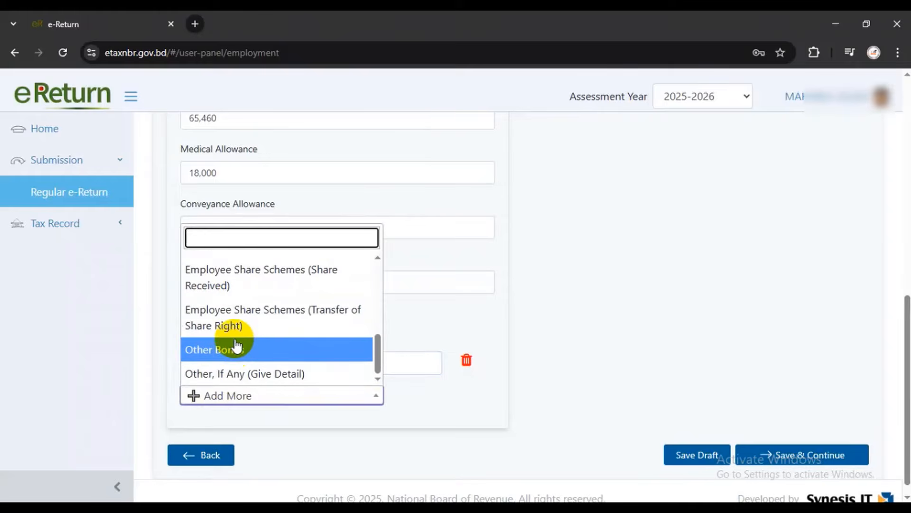
{"action": "left_click", "coordinate": [238, 373]}
Fill the new Other row as Provident Fund with amount 13,092, replacing the Incentive Bonus description
{"action": "scroll", "coordinate": [271, 398], "scroll_direction": "down", "scroll_amount": 1}
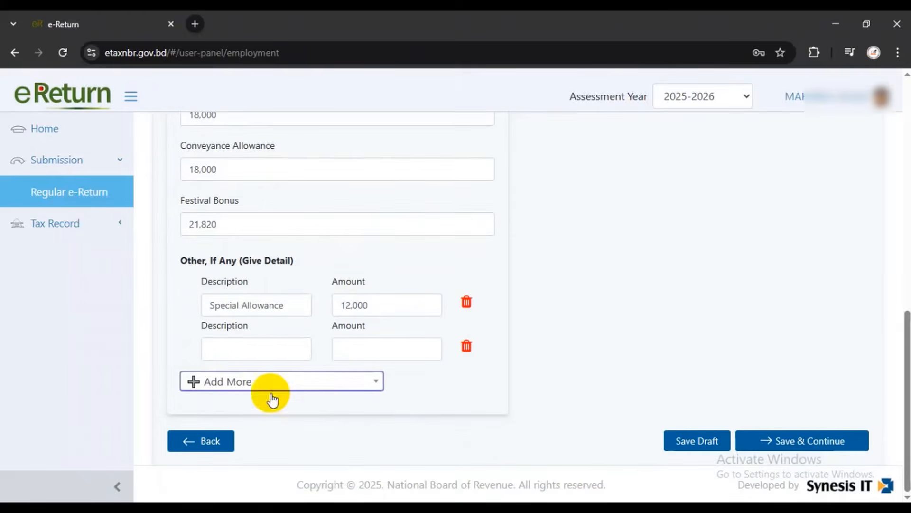
{"action": "left_click", "coordinate": [251, 351]}
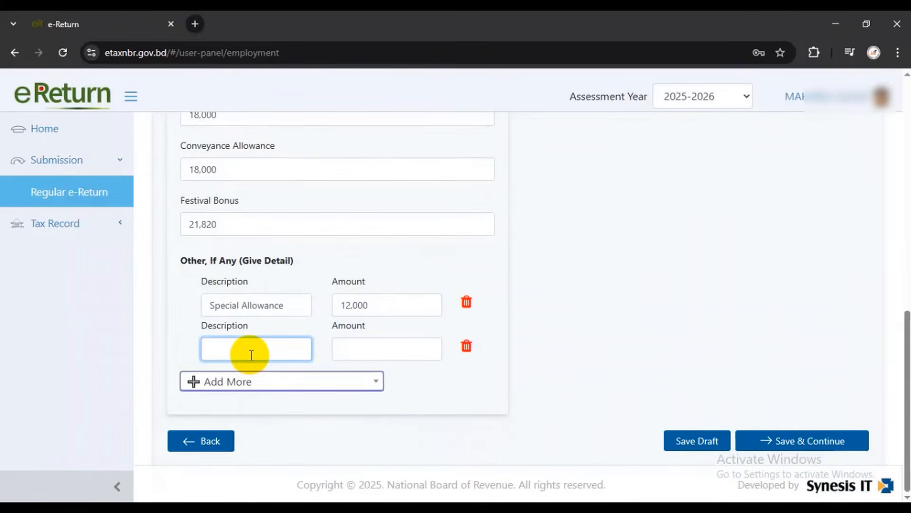
{"action": "type", "text": "Incentive Bonus"}
{"action": "left_click", "coordinate": [372, 352]}
{"action": "triple_click", "coordinate": [213, 347]}
{"action": "key", "text": "BackSpace"}
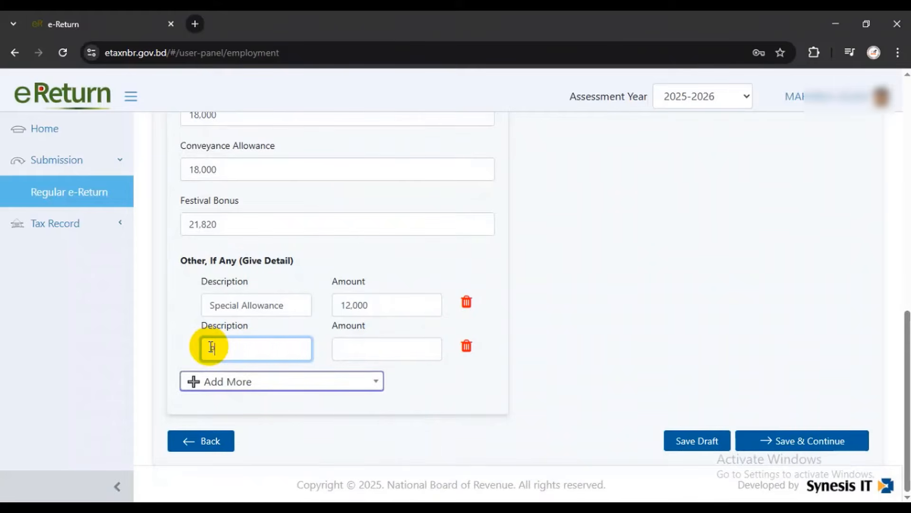
{"action": "type", "text": "Provident Fund"}
{"action": "left_click", "coordinate": [359, 348]}
{"action": "type", "text": "1,30,92"}
{"action": "left_click", "coordinate": [439, 379]}
Scroll back through the salary page to reach the Employment Summary
{"action": "scroll", "coordinate": [335, 356], "scroll_direction": "up", "scroll_amount": 7}
{"action": "scroll", "coordinate": [336, 356], "scroll_direction": "down", "scroll_amount": 4}
{"action": "left_click_drag", "start_coordinate": [186, 133], "coordinate": [236, 132]}
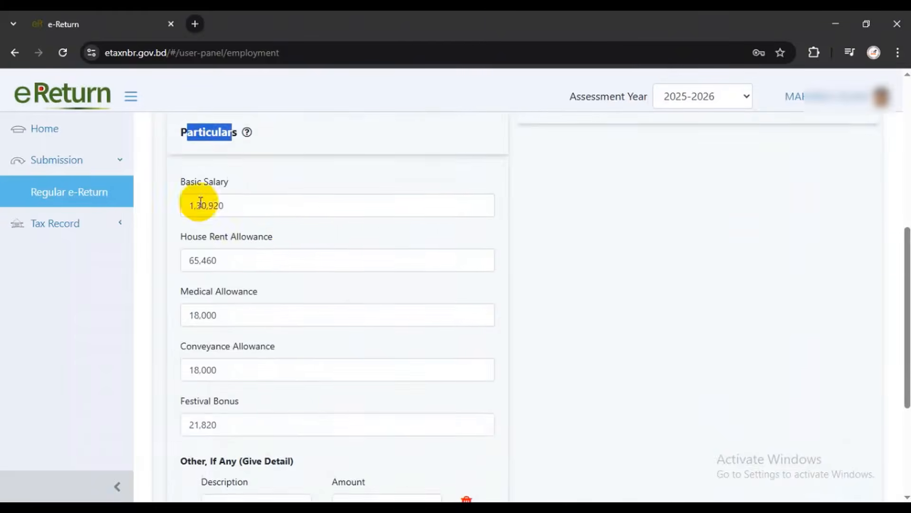
{"action": "scroll", "coordinate": [363, 300], "scroll_direction": "down", "scroll_amount": 3}
{"action": "scroll", "coordinate": [384, 306], "scroll_direction": "up", "scroll_amount": 3}
{"action": "scroll", "coordinate": [384, 306], "scroll_direction": "up", "scroll_amount": 6}
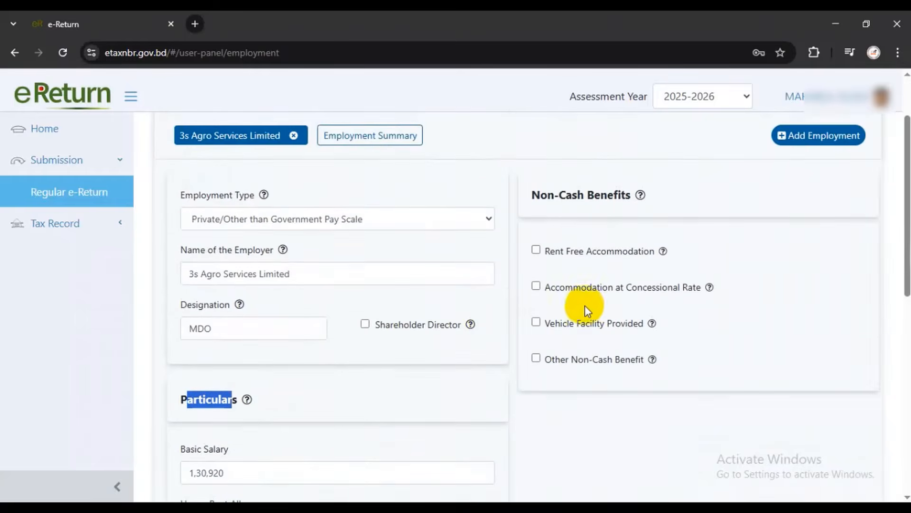
{"action": "scroll", "coordinate": [583, 292], "scroll_direction": "up", "scroll_amount": 2}
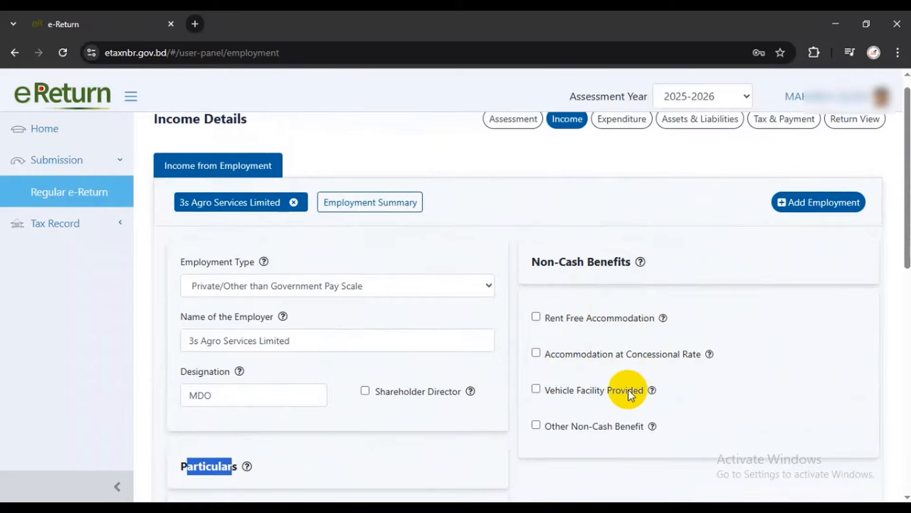
{"action": "scroll", "coordinate": [603, 394], "scroll_direction": "down", "scroll_amount": 1}
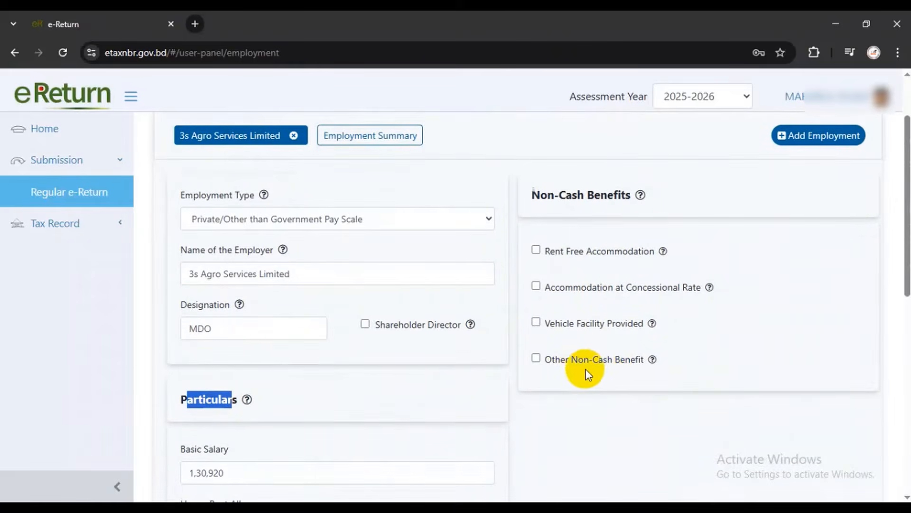
{"action": "scroll", "coordinate": [602, 361], "scroll_direction": "down", "scroll_amount": 2}
{"action": "scroll", "coordinate": [602, 353], "scroll_direction": "down", "scroll_amount": 2}
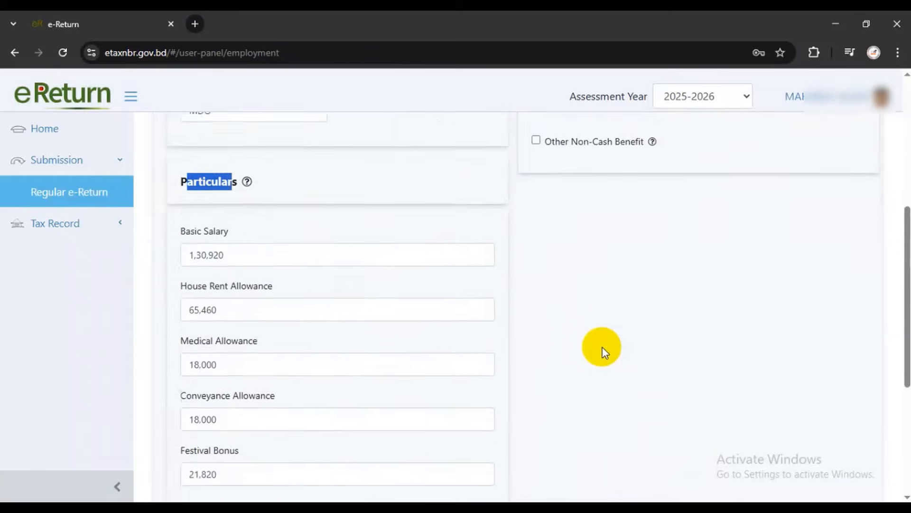
{"action": "scroll", "coordinate": [601, 348], "scroll_direction": "up", "scroll_amount": 6}
Show the employment summary and review Total Amount 2,79,292 and Taxable Amount 1,86,195
{"action": "left_click", "coordinate": [358, 223]}
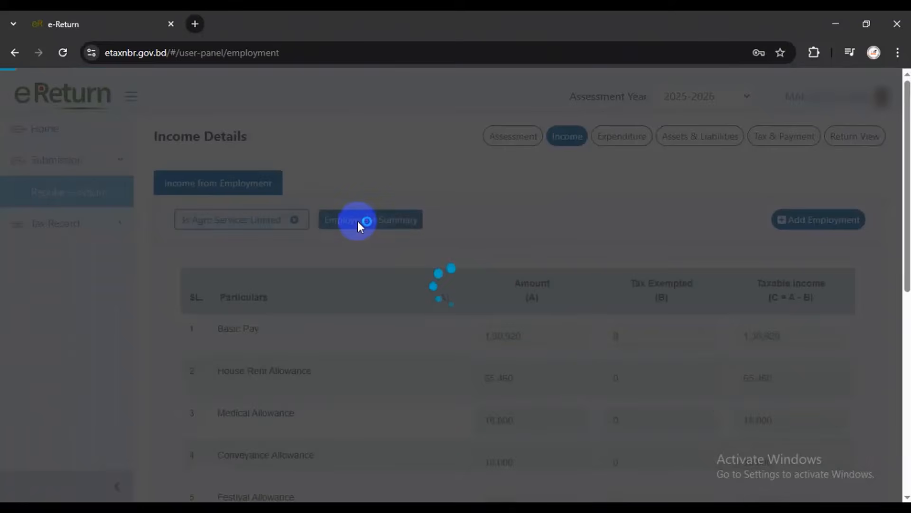
{"action": "scroll", "coordinate": [539, 366], "scroll_direction": "down", "scroll_amount": 1}
{"action": "scroll", "coordinate": [539, 366], "scroll_direction": "down", "scroll_amount": 7}
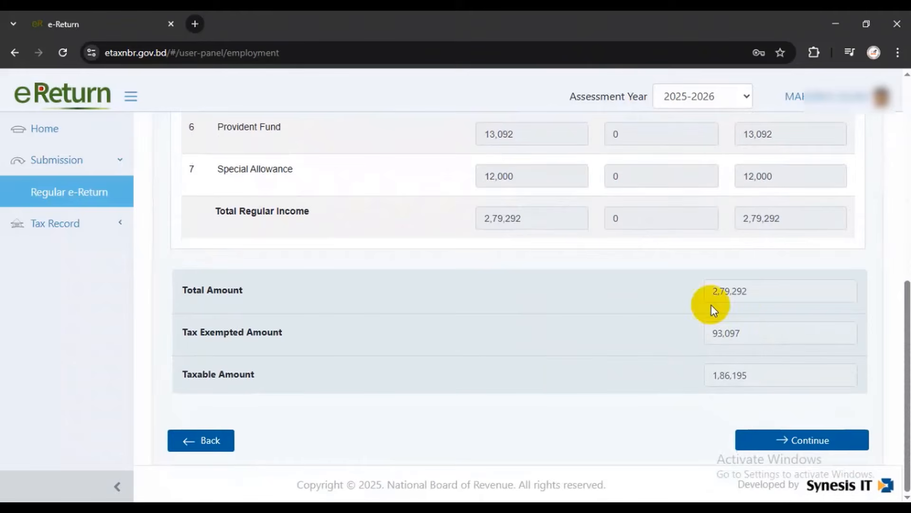
{"action": "double_click", "coordinate": [715, 291]}
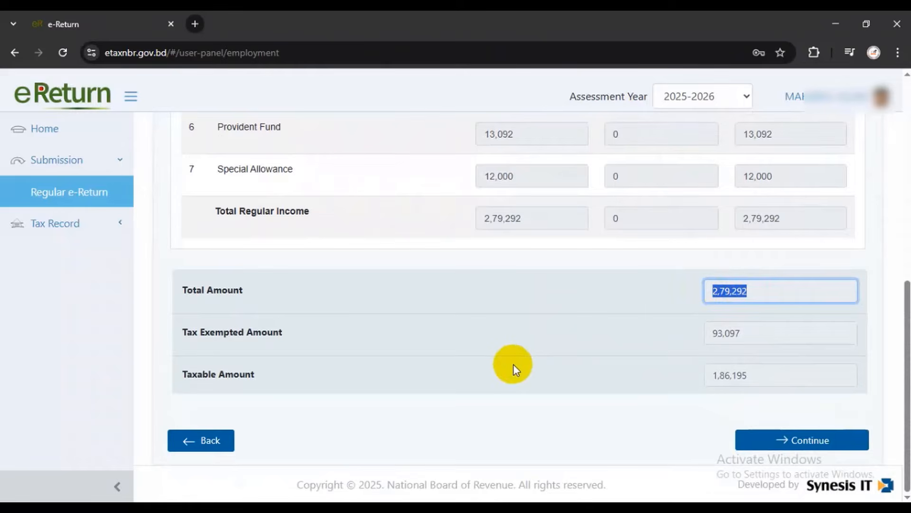
{"action": "left_click_drag", "start_coordinate": [757, 374], "coordinate": [706, 376]}
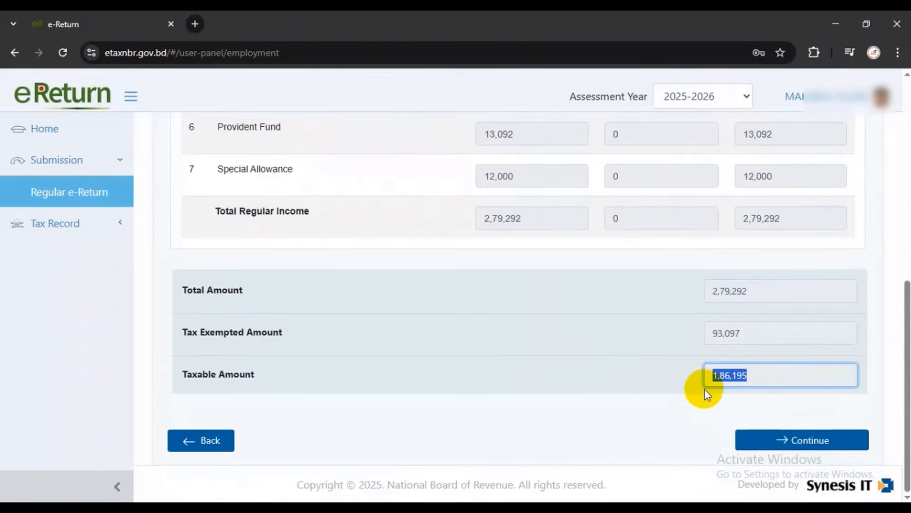
Continue to the Expenditure page
{"action": "scroll", "coordinate": [645, 405], "scroll_direction": "up", "scroll_amount": 7}
{"action": "scroll", "coordinate": [644, 394], "scroll_direction": "up", "scroll_amount": 2}
{"action": "scroll", "coordinate": [641, 381], "scroll_direction": "down", "scroll_amount": 10}
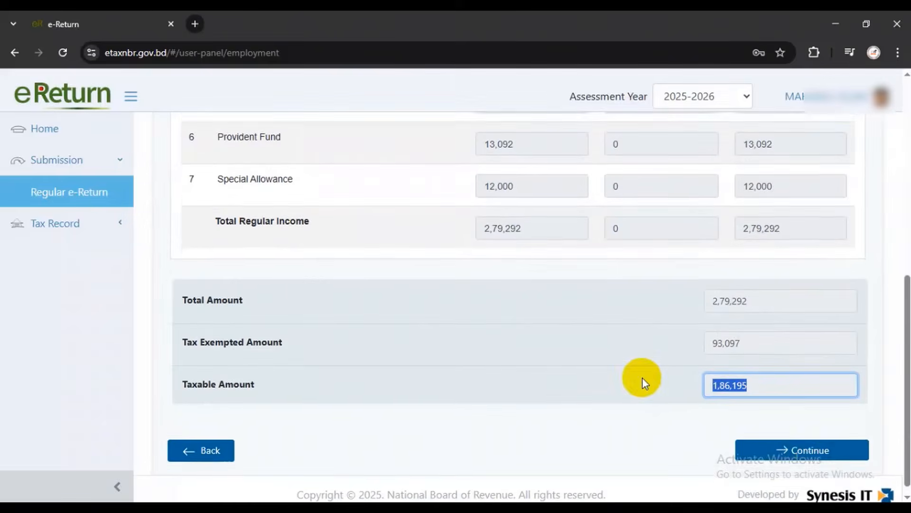
{"action": "left_click", "coordinate": [788, 439]}
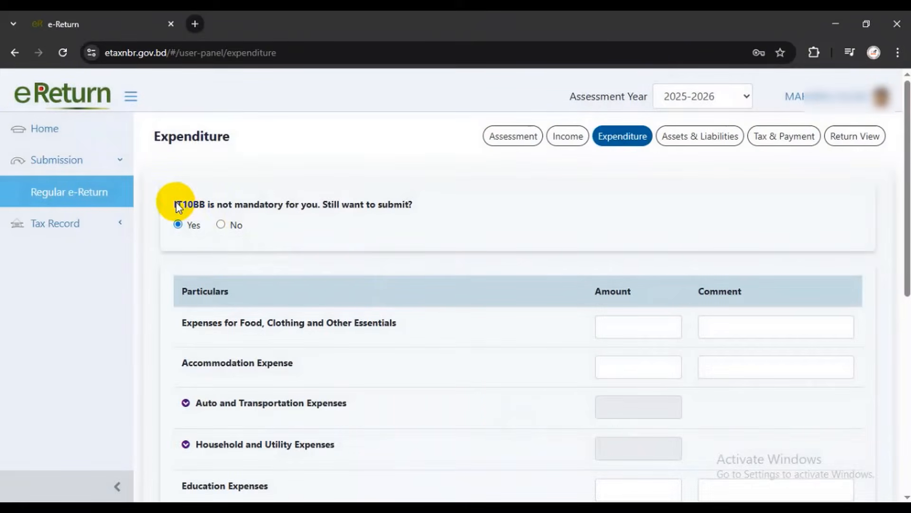
Enter 50,000 for Expenses for Food, Clothing and Other Essentials
{"action": "left_click_drag", "start_coordinate": [177, 207], "coordinate": [434, 207]}
{"action": "left_click", "coordinate": [536, 229]}
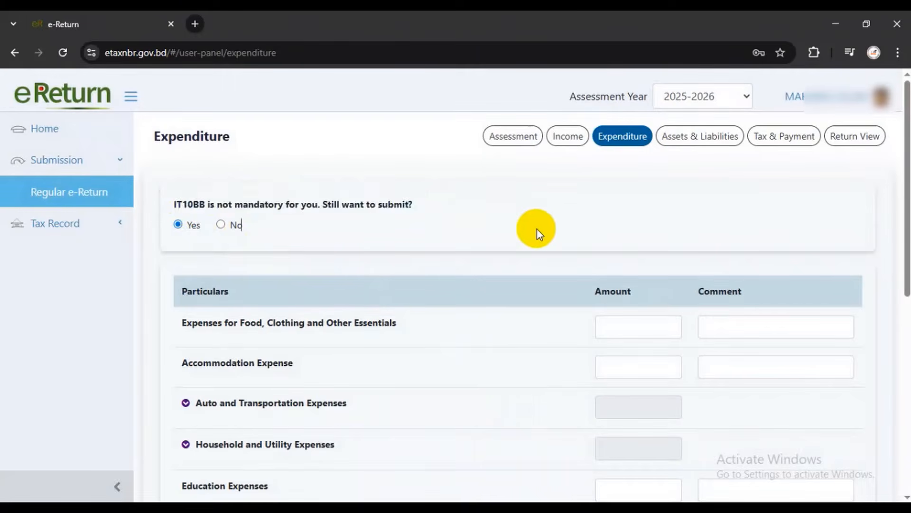
{"action": "scroll", "coordinate": [441, 297], "scroll_direction": "down", "scroll_amount": 2}
{"action": "left_click_drag", "start_coordinate": [180, 256], "coordinate": [401, 262]}
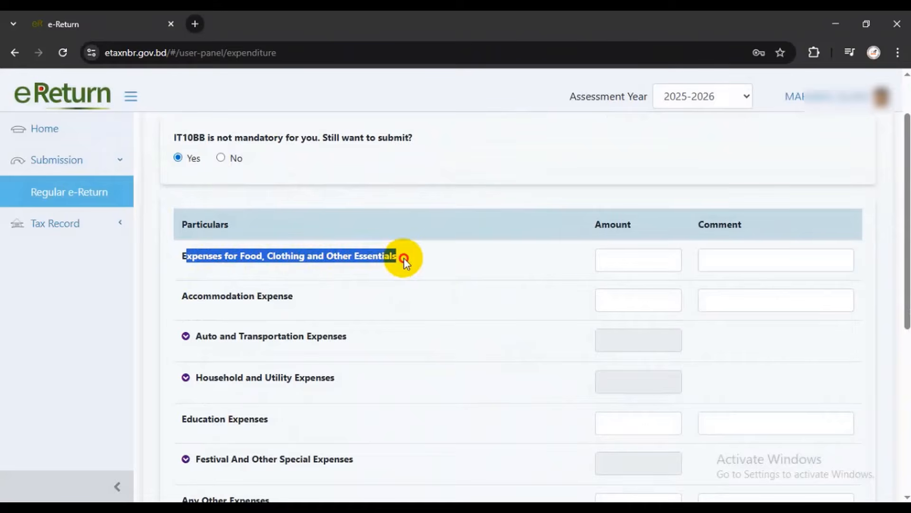
{"action": "left_click", "coordinate": [631, 257]}
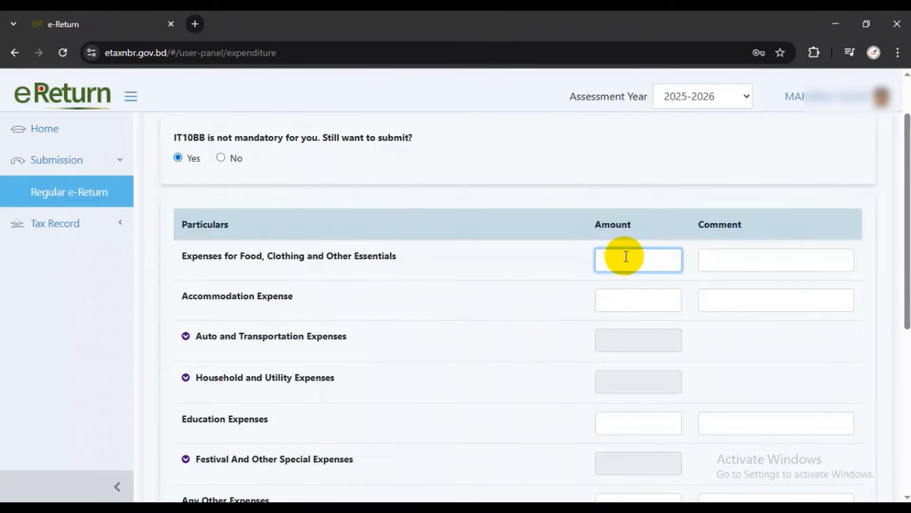
{"action": "type", "text": "0000"}
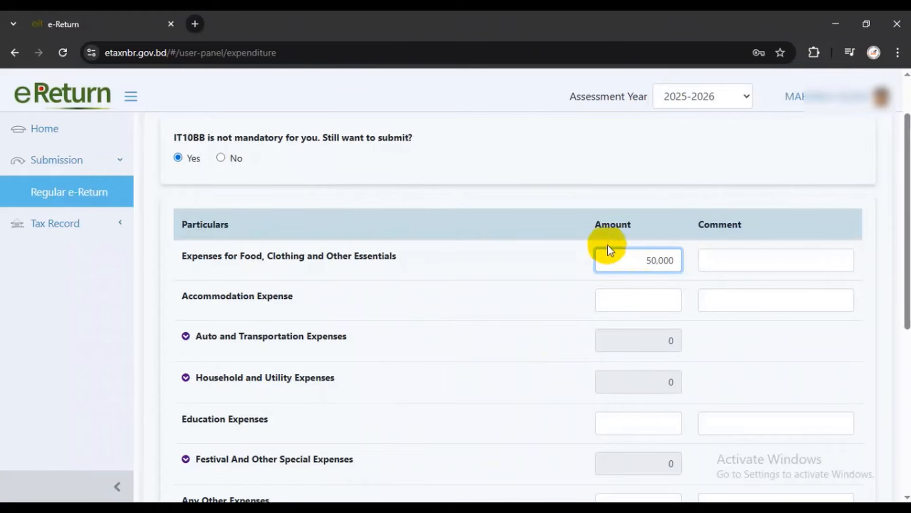
{"action": "double_click", "coordinate": [618, 224]}
{"action": "left_click", "coordinate": [640, 257]}
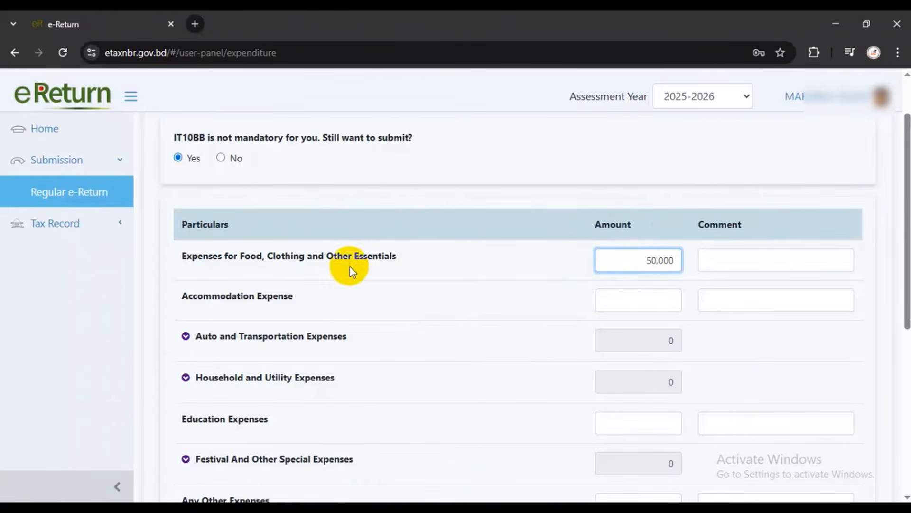
{"action": "scroll", "coordinate": [228, 304], "scroll_direction": "down", "scroll_amount": 1}
{"action": "scroll", "coordinate": [258, 297], "scroll_direction": "down", "scroll_amount": 2}
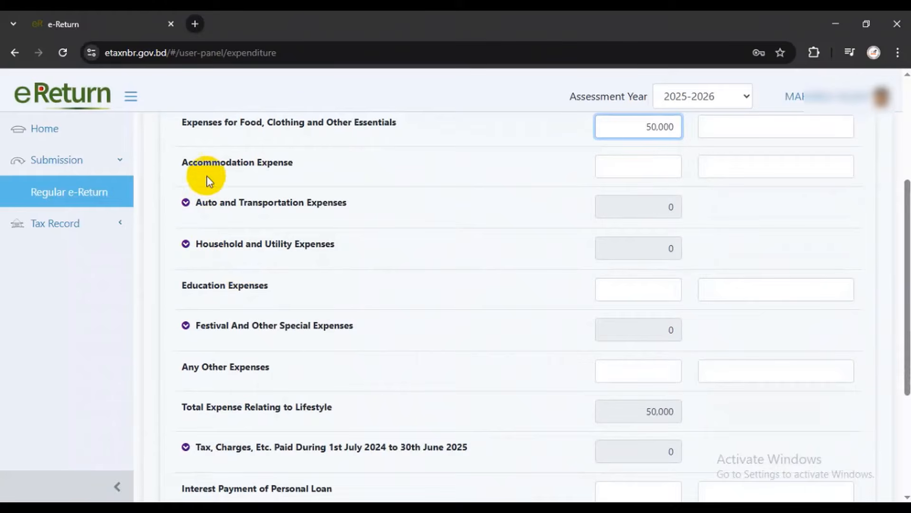
{"action": "left_click_drag", "start_coordinate": [180, 162], "coordinate": [303, 163]}
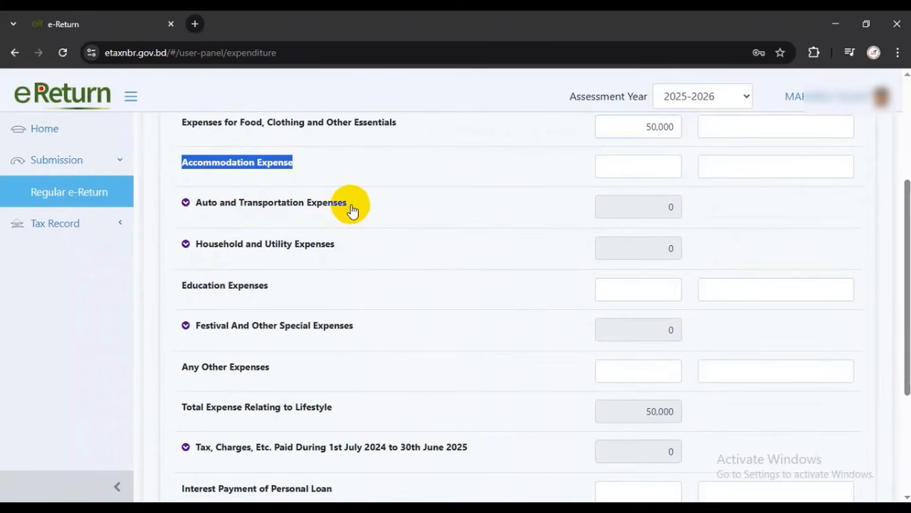
Expand Household and Utility Expenses and enter Electricity 4,000 and Gas/Water/Sewer/Garbage 12,000
{"action": "left_click", "coordinate": [185, 244]}
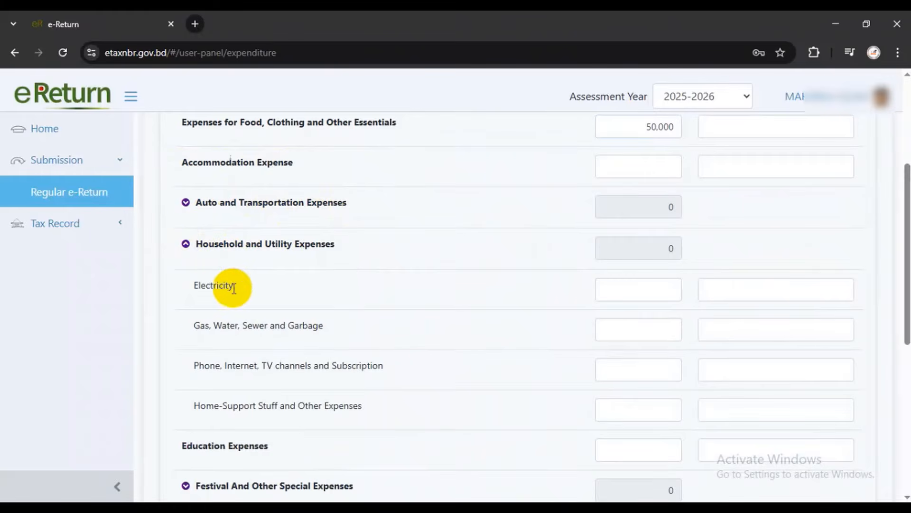
{"action": "double_click", "coordinate": [199, 285]}
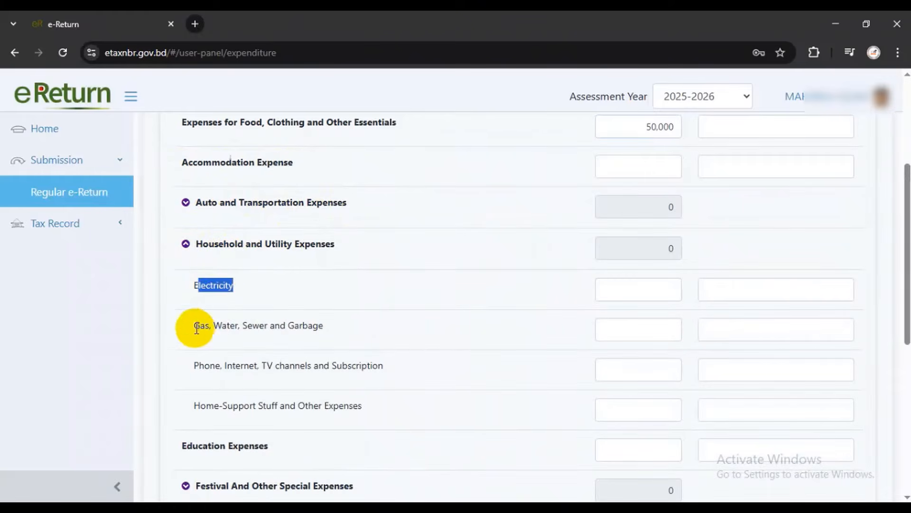
{"action": "left_click_drag", "start_coordinate": [193, 326], "coordinate": [326, 326]}
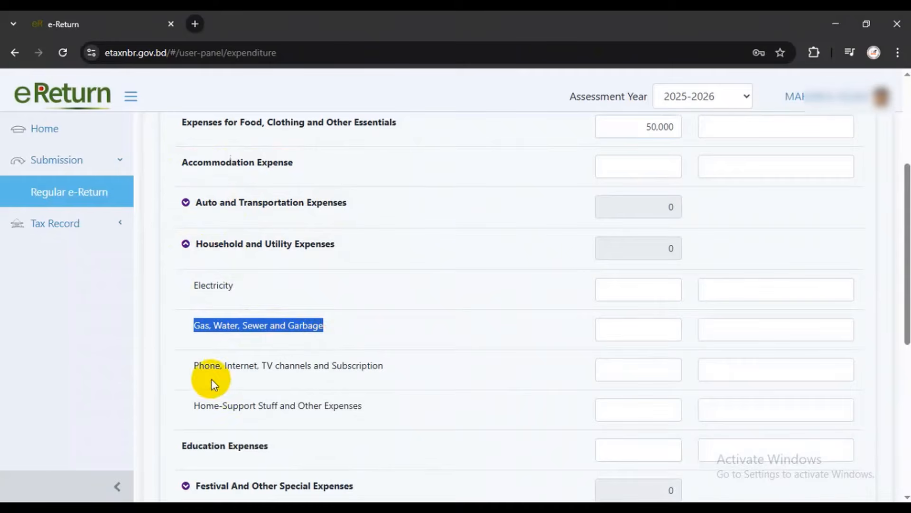
{"action": "left_click_drag", "start_coordinate": [204, 366], "coordinate": [279, 365]}
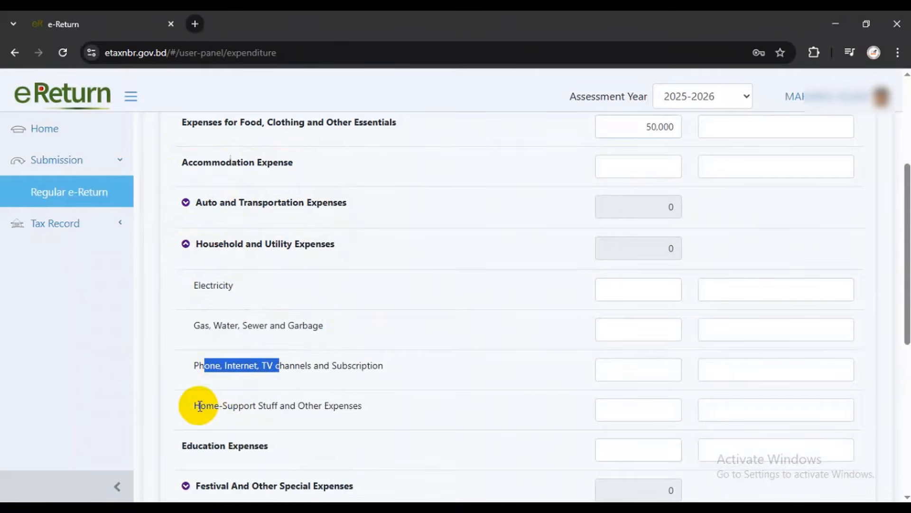
{"action": "left_click_drag", "start_coordinate": [200, 406], "coordinate": [357, 405]}
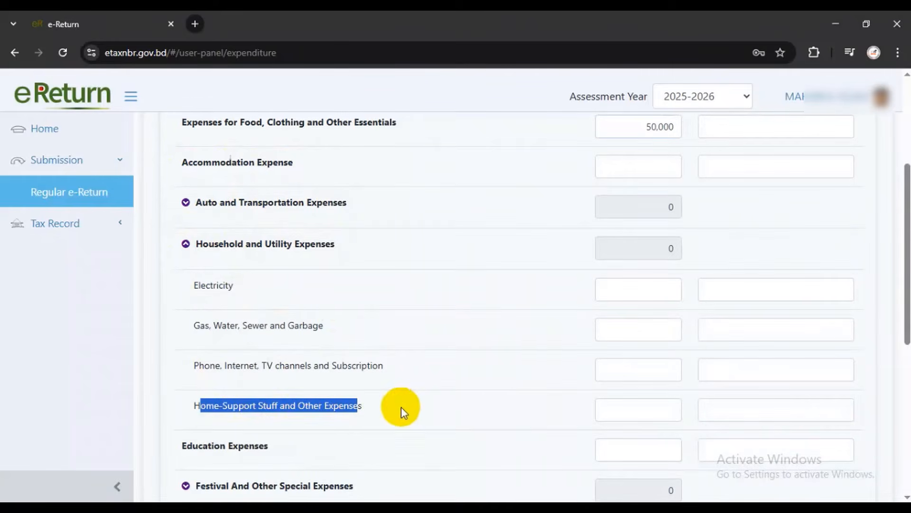
{"action": "left_click_drag", "start_coordinate": [210, 285], "coordinate": [449, 300]}
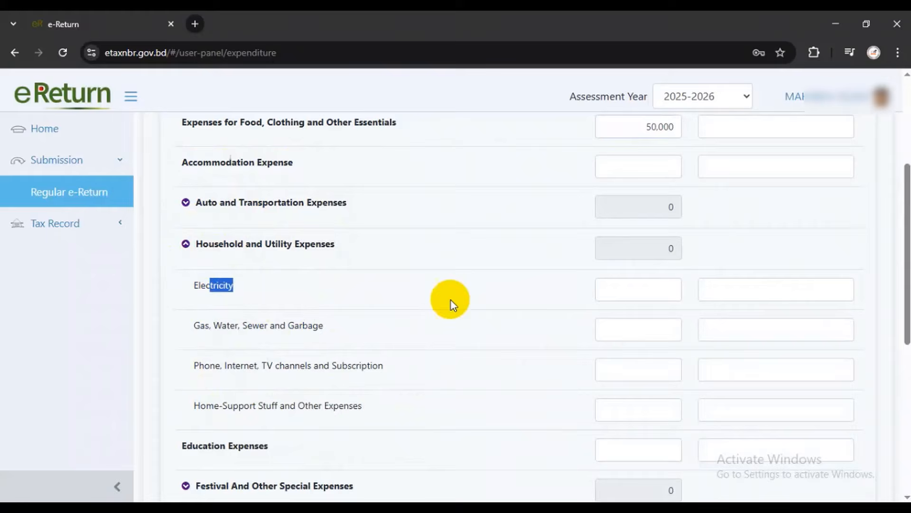
{"action": "left_click", "coordinate": [630, 290]}
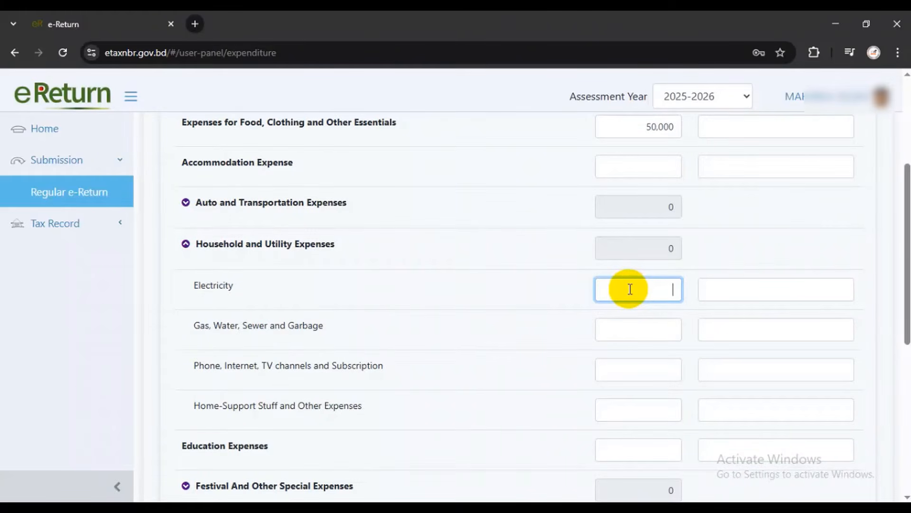
{"action": "type", "text": "4000"}
{"action": "left_click_drag", "start_coordinate": [195, 329], "coordinate": [322, 328]}
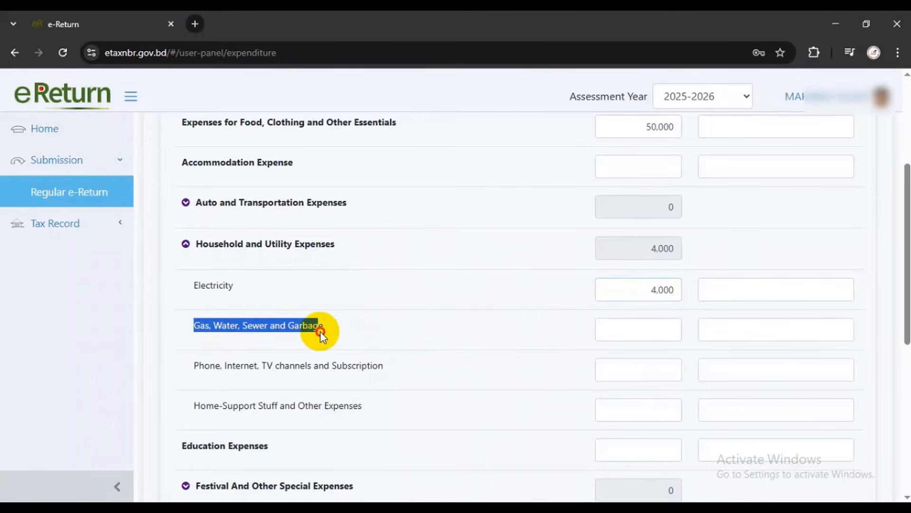
{"action": "left_click", "coordinate": [657, 329]}
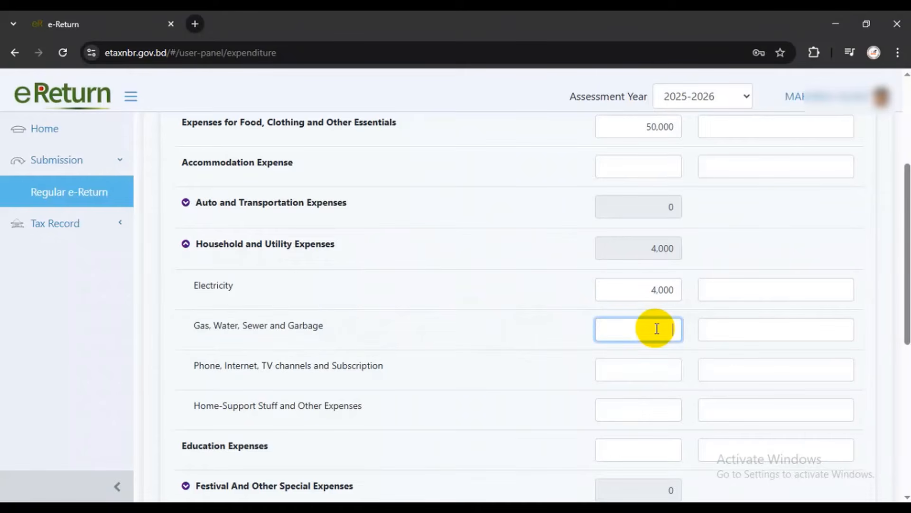
{"action": "type", "text": "12,000"}
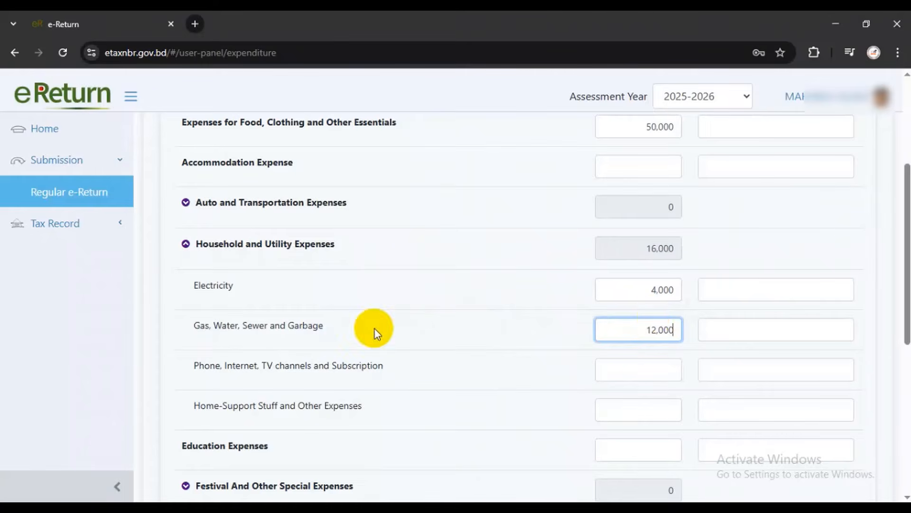
Enter 5,000 each for Phone/Internet and Home-Support expenses
{"action": "scroll", "coordinate": [219, 317], "scroll_direction": "down", "scroll_amount": 1}
{"action": "left_click_drag", "start_coordinate": [193, 302], "coordinate": [372, 301]}
{"action": "left_click", "coordinate": [663, 306]}
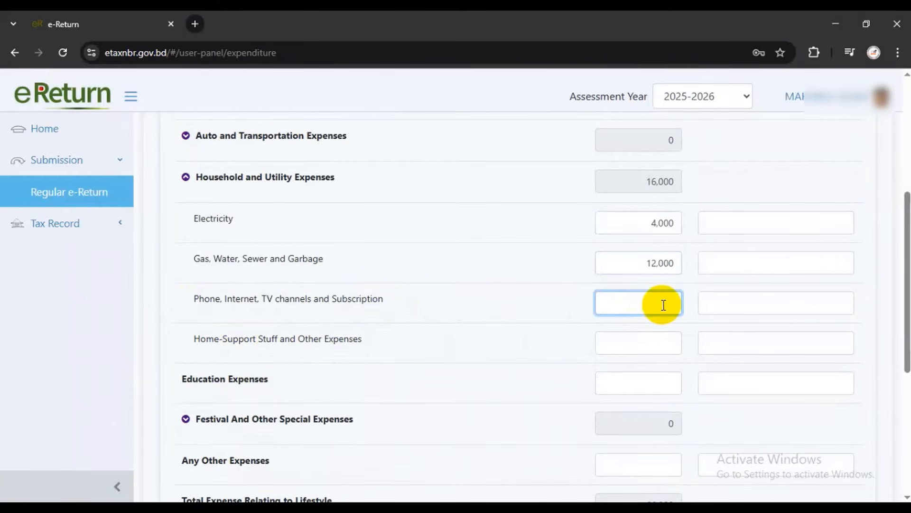
{"action": "type", "text": "5000"}
{"action": "left_click", "coordinate": [655, 342]}
{"action": "type", "text": "5000"}
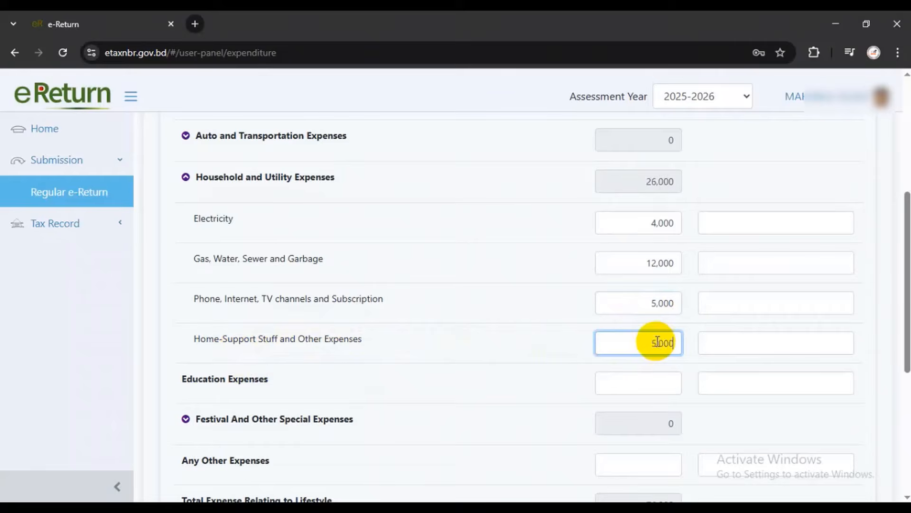
{"action": "scroll", "coordinate": [592, 312], "scroll_direction": "down", "scroll_amount": 1}
{"action": "scroll", "coordinate": [592, 312], "scroll_direction": "down", "scroll_amount": 1}
{"action": "left_click_drag", "start_coordinate": [183, 245], "coordinate": [278, 252]}
{"action": "scroll", "coordinate": [282, 300], "scroll_direction": "down", "scroll_amount": 1}
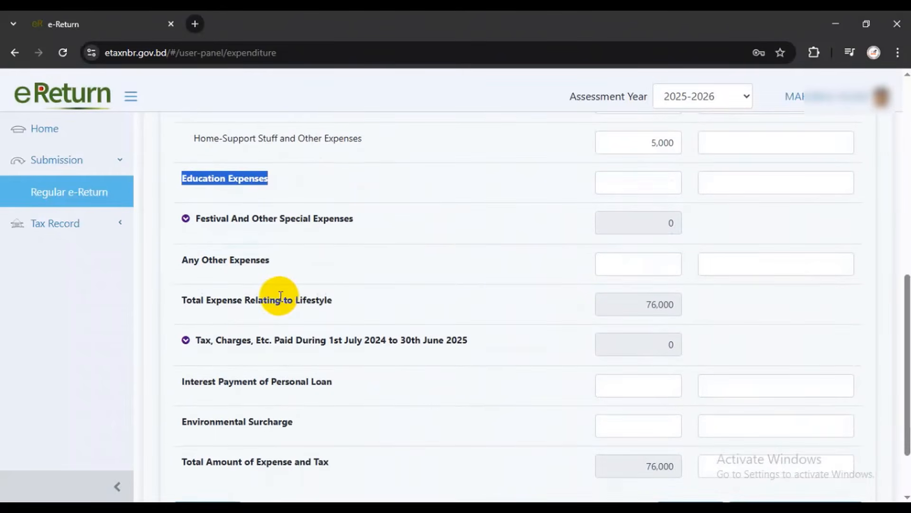
{"action": "left_click", "coordinate": [156, 216]}
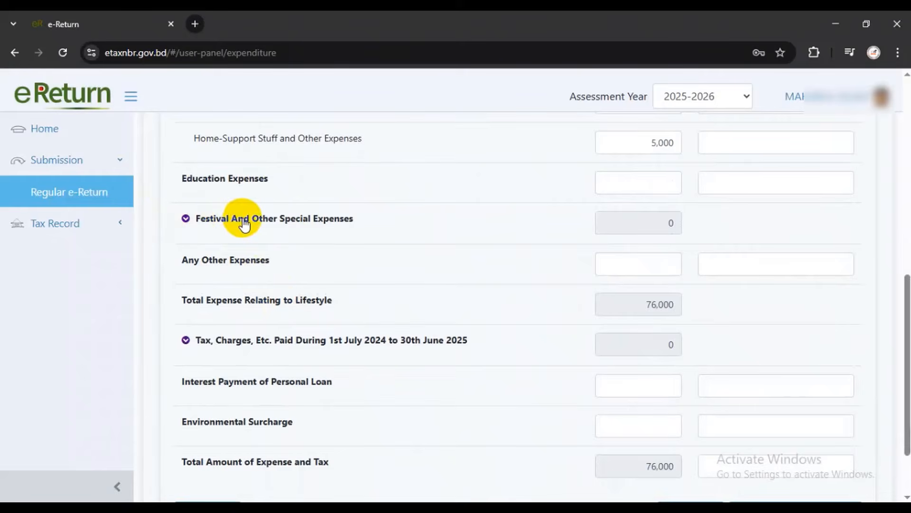
Expand Festival And Other Special Expenses and enter 20,000 for Festival, Party, Events
{"action": "left_click", "coordinate": [345, 227]}
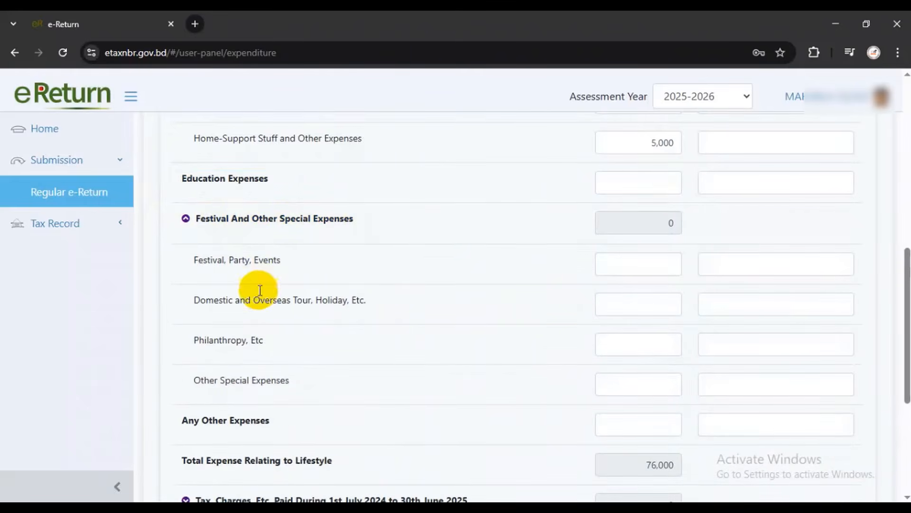
{"action": "left_click_drag", "start_coordinate": [196, 262], "coordinate": [281, 263]}
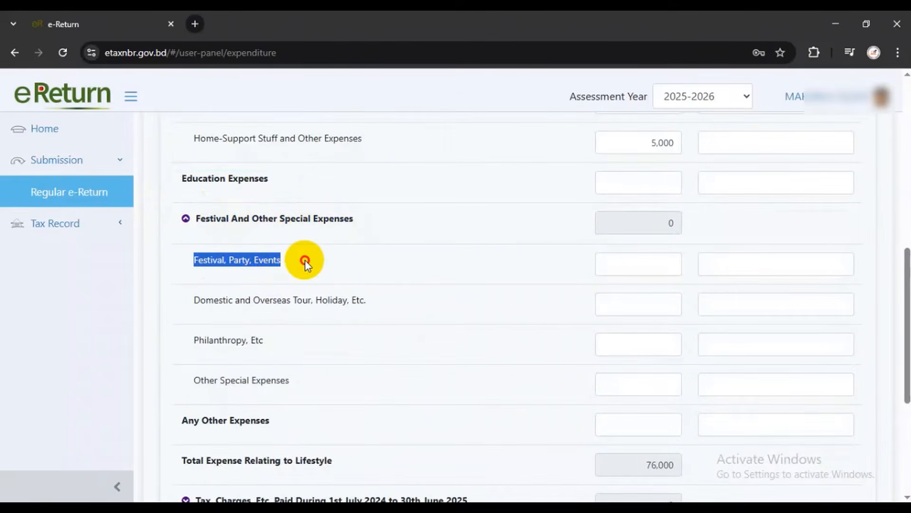
{"action": "left_click", "coordinate": [643, 263]}
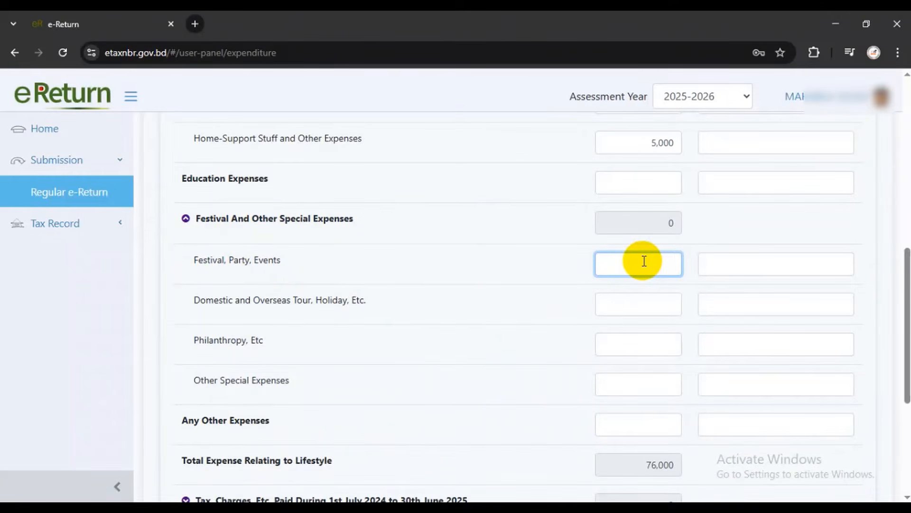
{"action": "type", "text": "200000"}
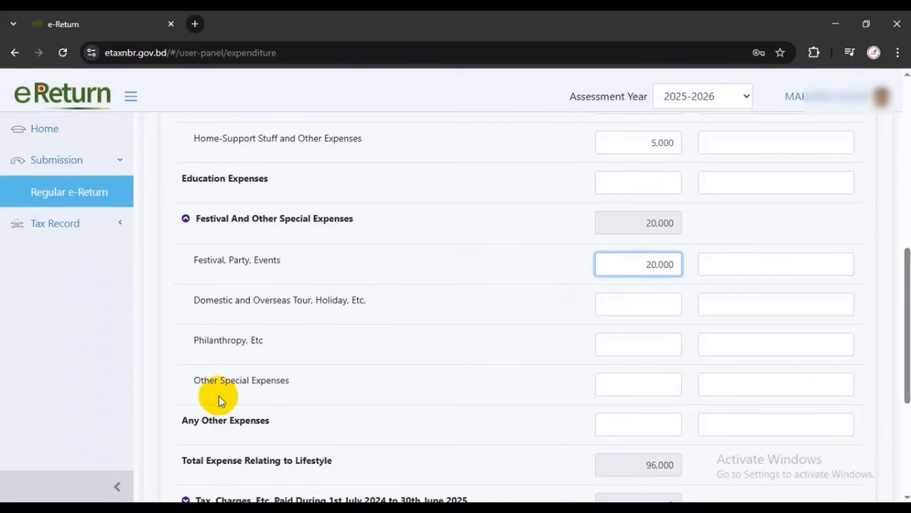
Enter 10,000 for Other Special Expenses and check the amount
{"action": "left_click_drag", "start_coordinate": [202, 379], "coordinate": [290, 379]}
{"action": "left_click", "coordinate": [637, 383]}
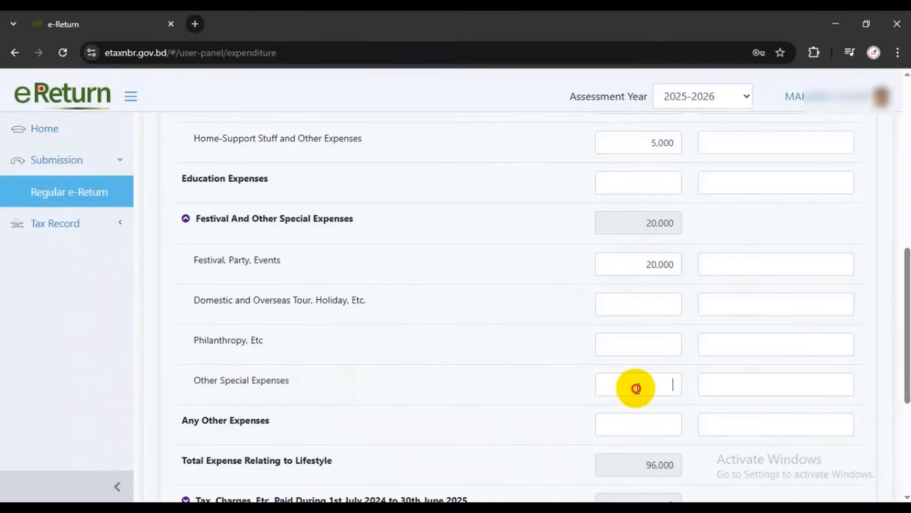
{"action": "type", "text": "10,000"}
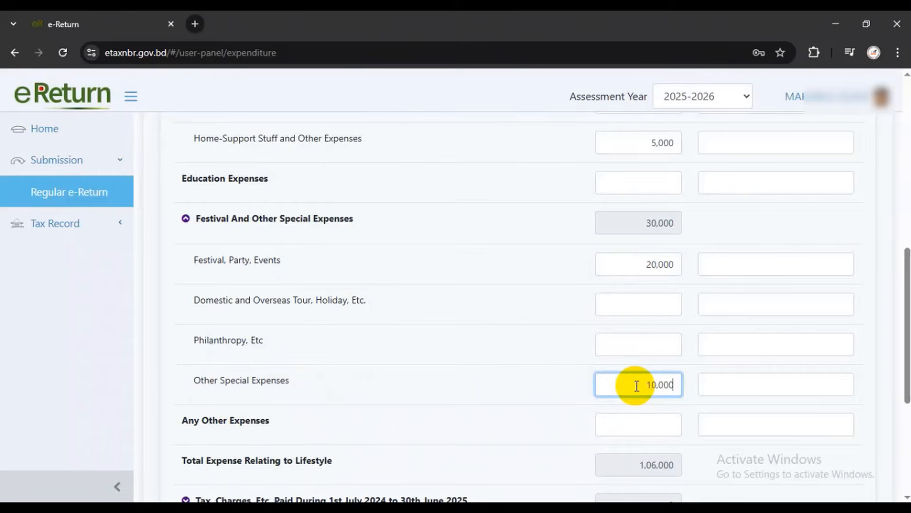
{"action": "scroll", "coordinate": [636, 385], "scroll_direction": "down", "scroll_amount": 1}
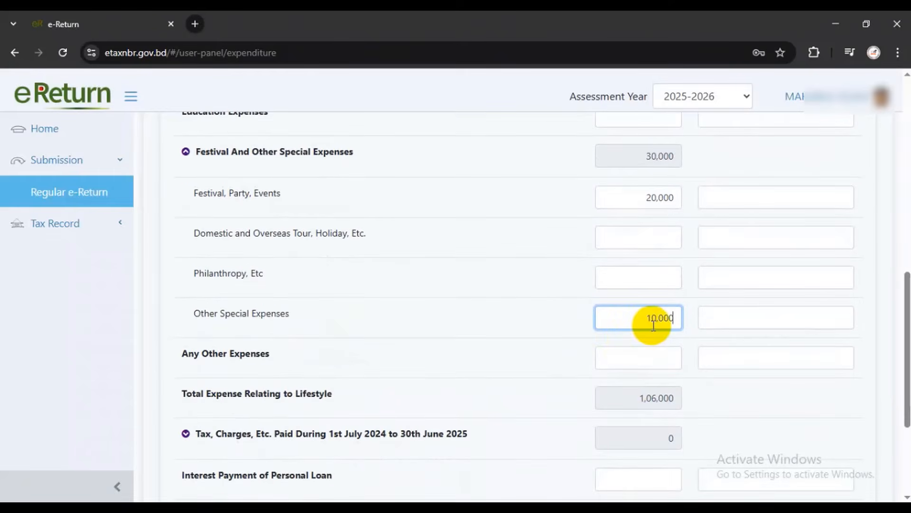
{"action": "scroll", "coordinate": [654, 326], "scroll_direction": "down", "scroll_amount": 1}
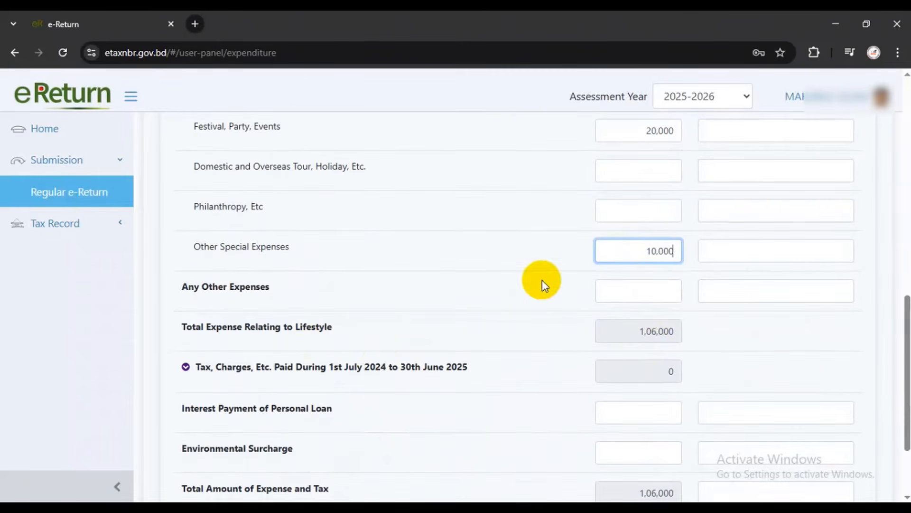
{"action": "left_click_drag", "start_coordinate": [184, 290], "coordinate": [272, 287]}
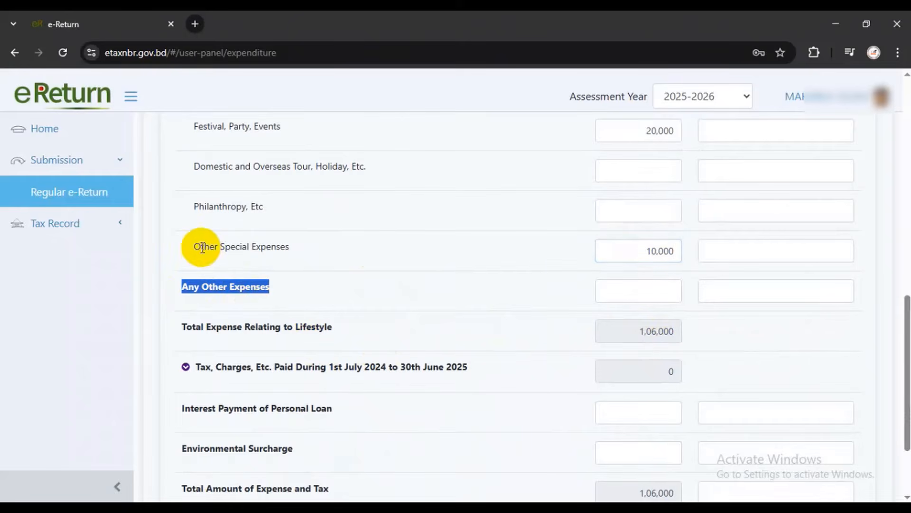
{"action": "left_click_drag", "start_coordinate": [199, 247], "coordinate": [309, 254]}
{"action": "double_click", "coordinate": [673, 251]}
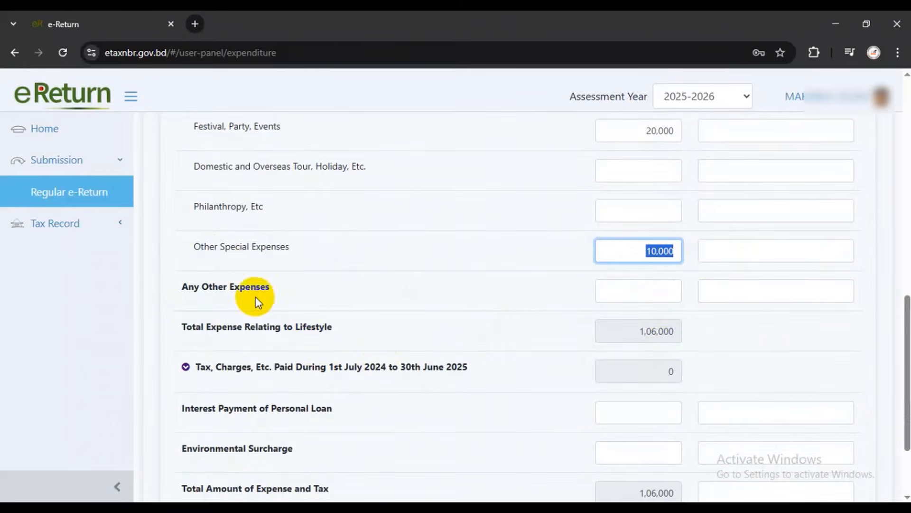
{"action": "left_click_drag", "start_coordinate": [186, 287], "coordinate": [327, 297]}
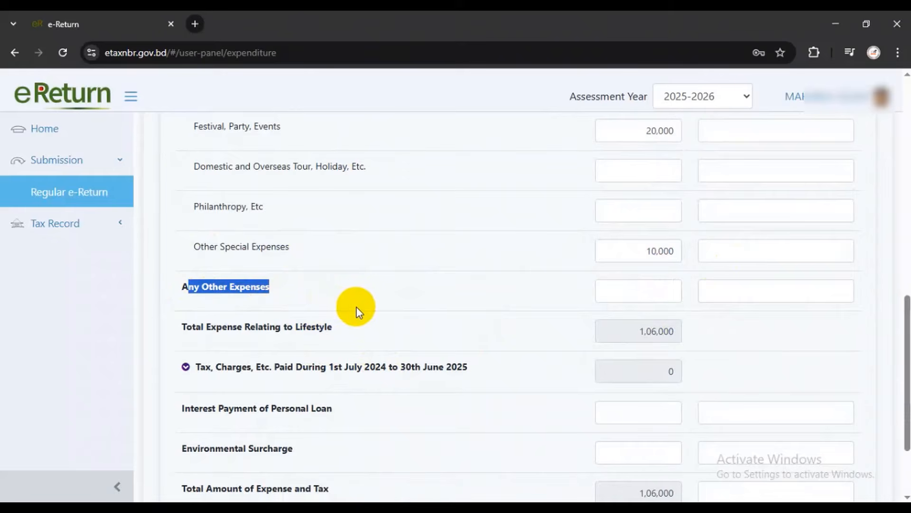
{"action": "left_click", "coordinate": [690, 257]}
{"action": "scroll", "coordinate": [710, 216], "scroll_direction": "down", "scroll_amount": 1}
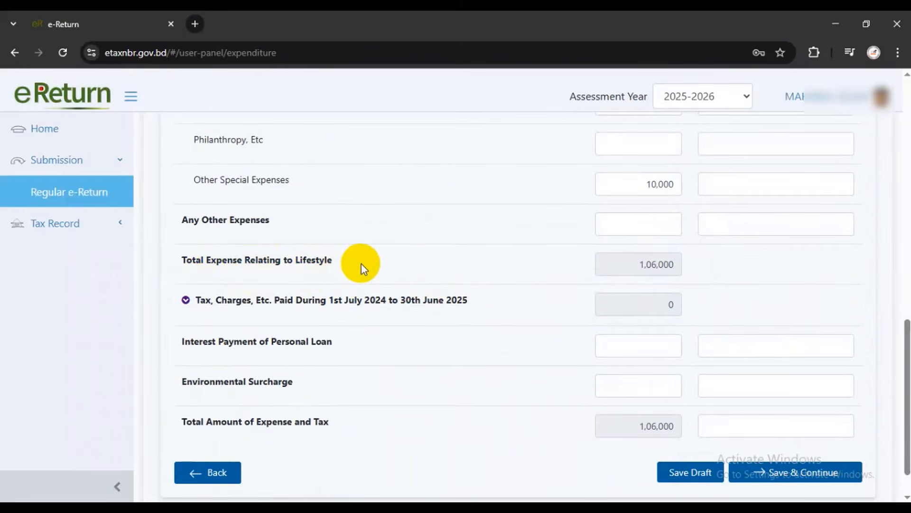
{"action": "scroll", "coordinate": [440, 266], "scroll_direction": "down", "scroll_amount": 1}
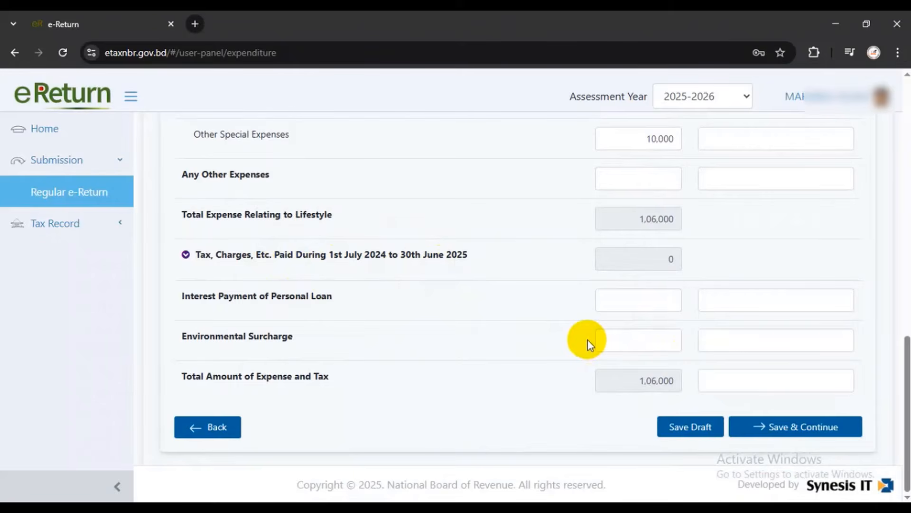
{"action": "scroll", "coordinate": [587, 340], "scroll_direction": "up", "scroll_amount": 1}
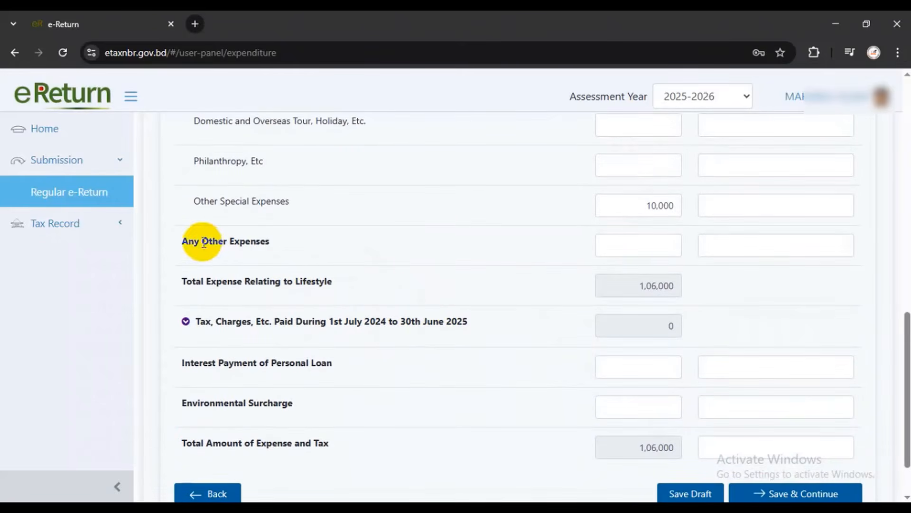
{"action": "left_click_drag", "start_coordinate": [189, 242], "coordinate": [301, 246]}
{"action": "left_click", "coordinate": [664, 238]}
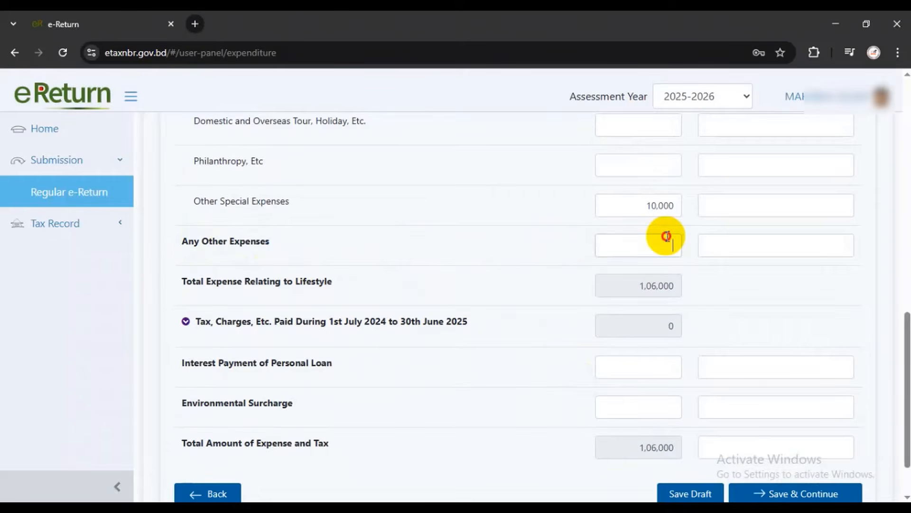
{"action": "type", "text": "200"}
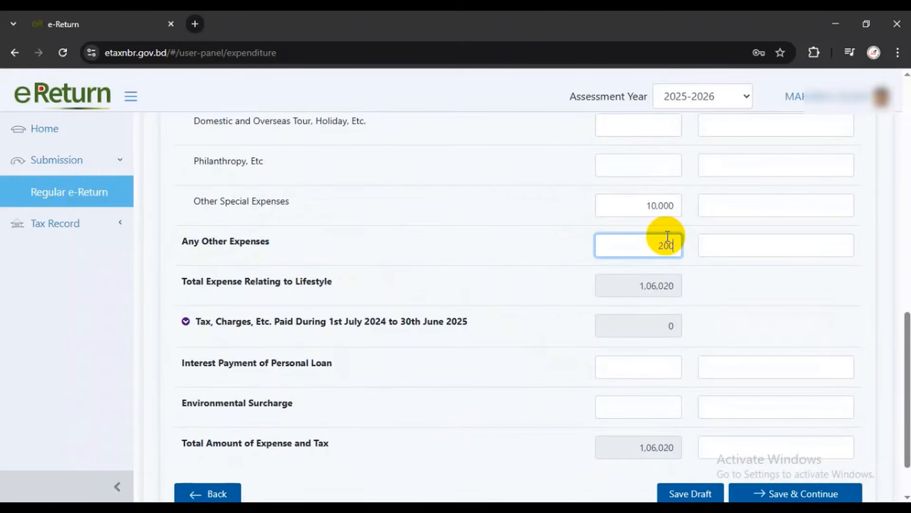
{"action": "key", "text": "BackSpace"}
{"action": "key", "text": "BackSpace"}
{"action": "key", "text": "BackSpace"}
{"action": "type", "text": "30000"}
{"action": "left_click_drag", "start_coordinate": [192, 281], "coordinate": [415, 281]}
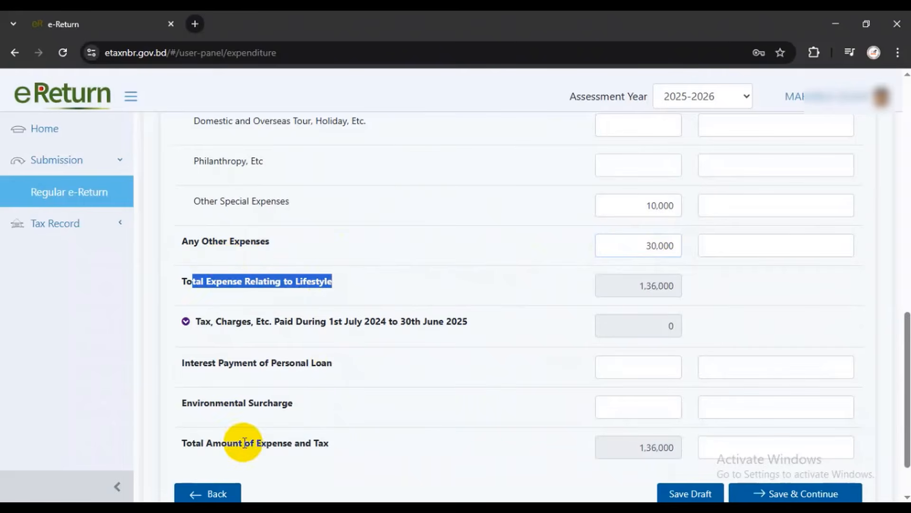
{"action": "left_click_drag", "start_coordinate": [183, 443], "coordinate": [352, 445]}
{"action": "scroll", "coordinate": [634, 397], "scroll_direction": "down", "scroll_amount": 2}
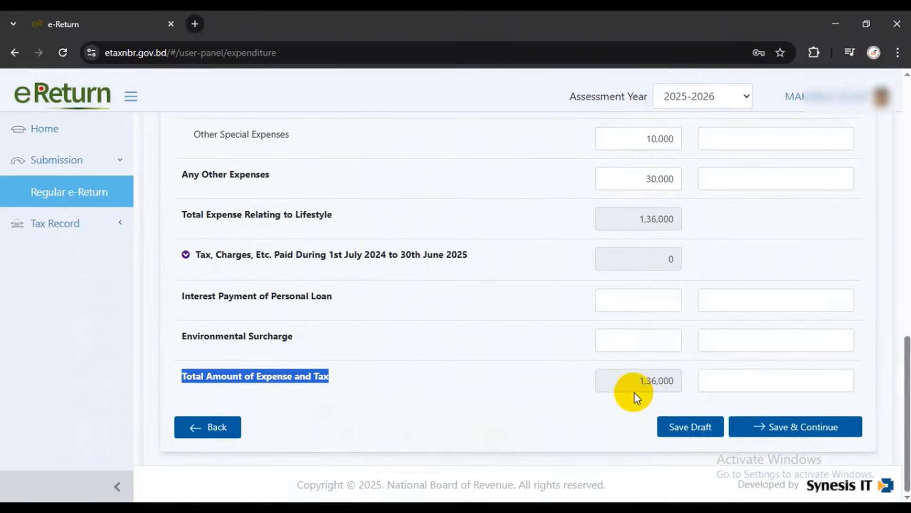
{"action": "left_click_drag", "start_coordinate": [636, 378], "coordinate": [681, 380]}
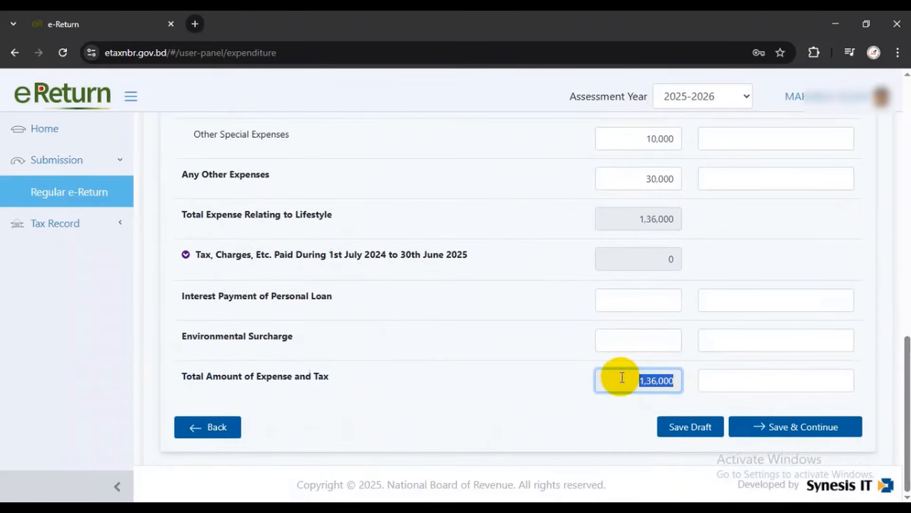
{"action": "left_click", "coordinate": [631, 402]}
{"action": "left_click_drag", "start_coordinate": [630, 382], "coordinate": [675, 382]}
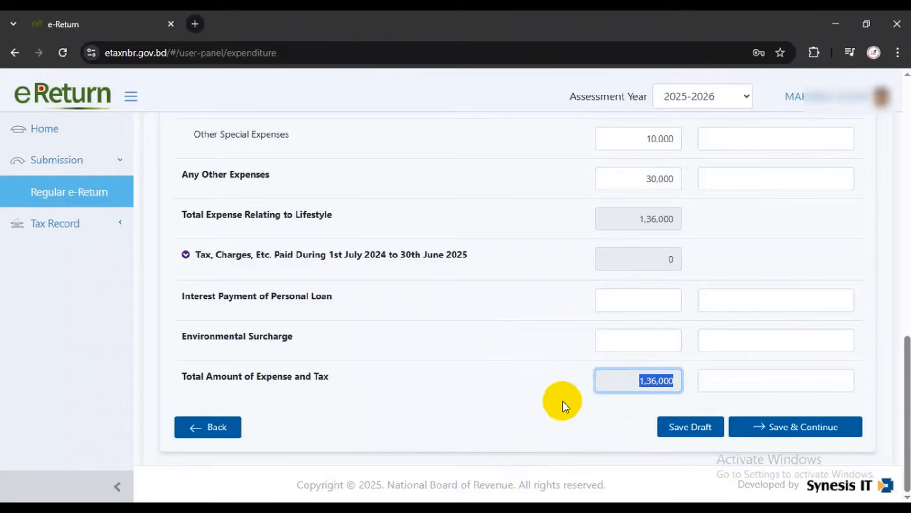
{"action": "left_click", "coordinate": [582, 430]}
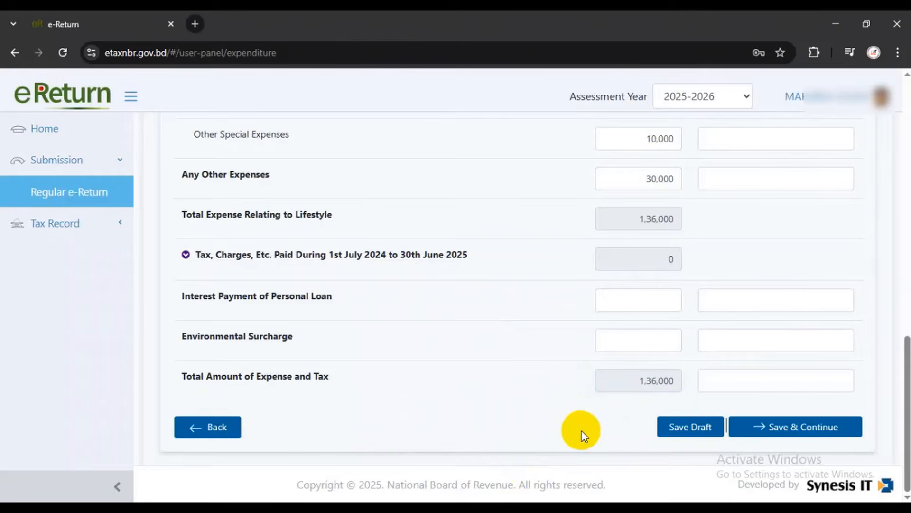
Save the expenditure and expand the Assets section on the Assets & Liabilities page
{"action": "left_click", "coordinate": [778, 429]}
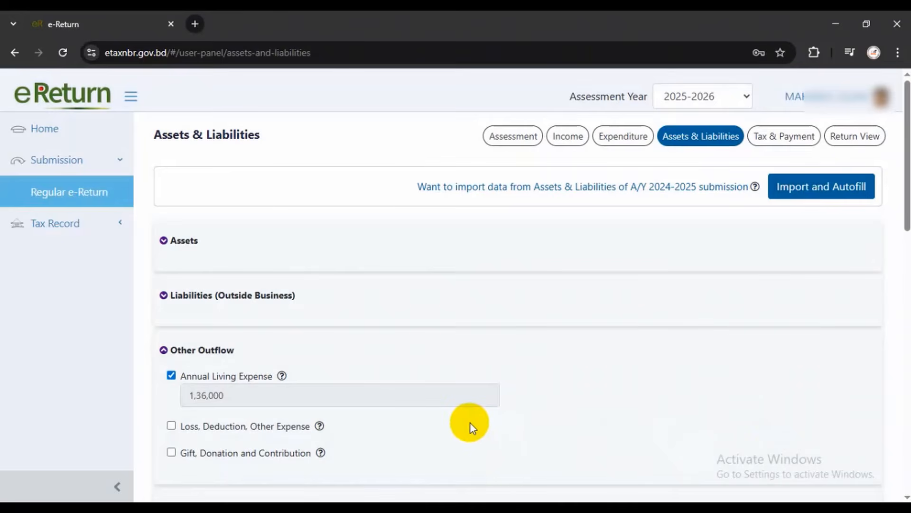
{"action": "scroll", "coordinate": [393, 386], "scroll_direction": "down", "scroll_amount": 3}
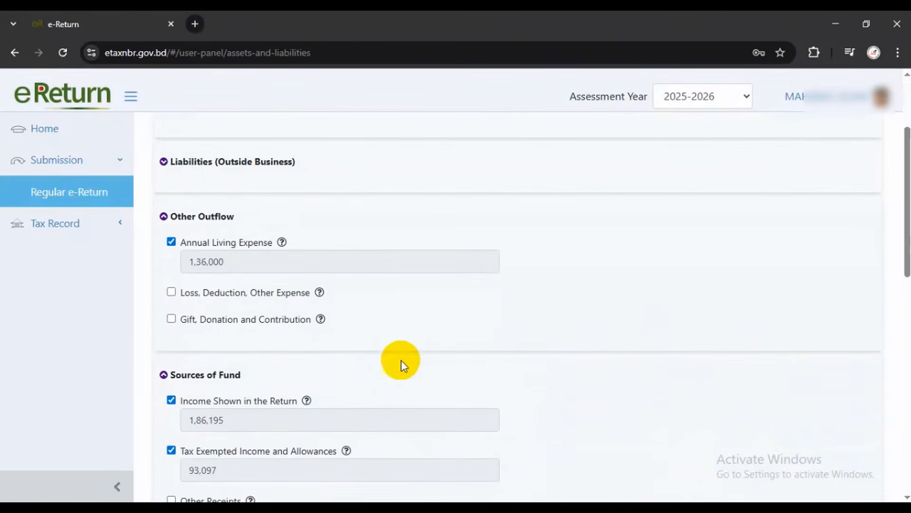
{"action": "scroll", "coordinate": [401, 339], "scroll_direction": "up", "scroll_amount": 3}
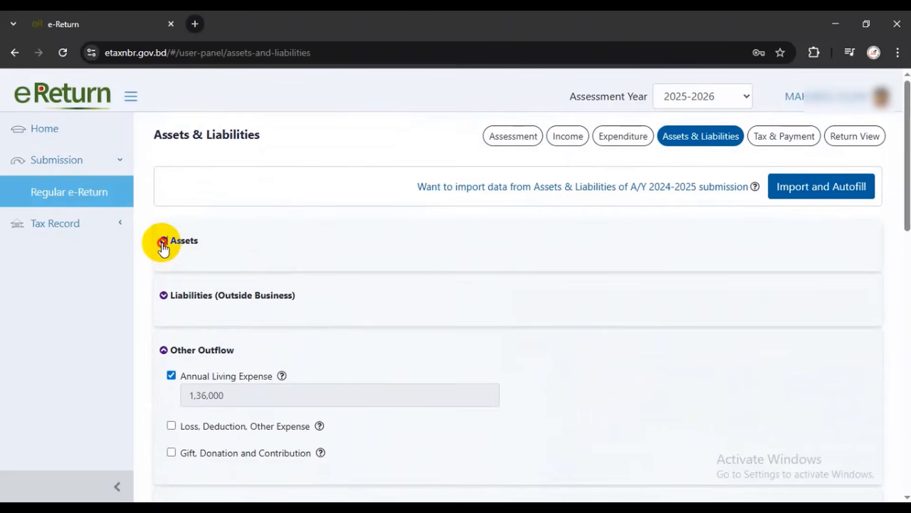
{"action": "left_click", "coordinate": [163, 243]}
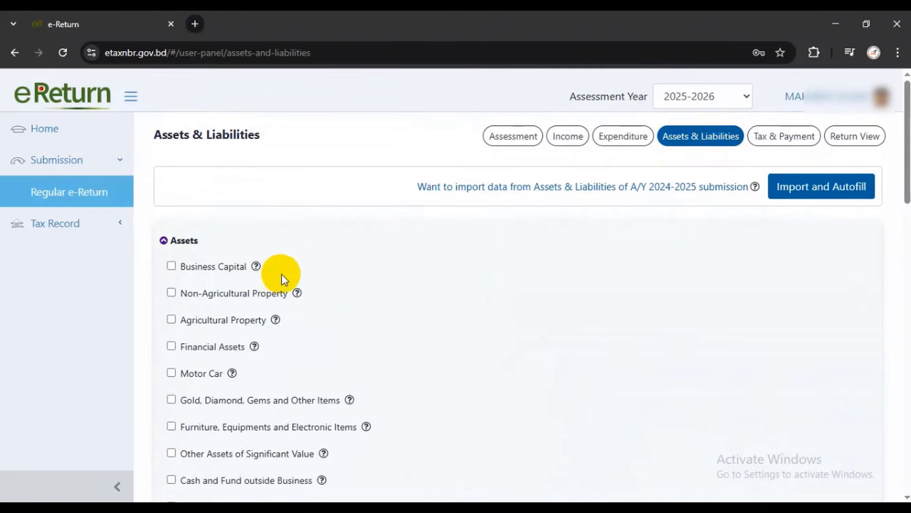
{"action": "scroll", "coordinate": [281, 274], "scroll_direction": "down", "scroll_amount": 2}
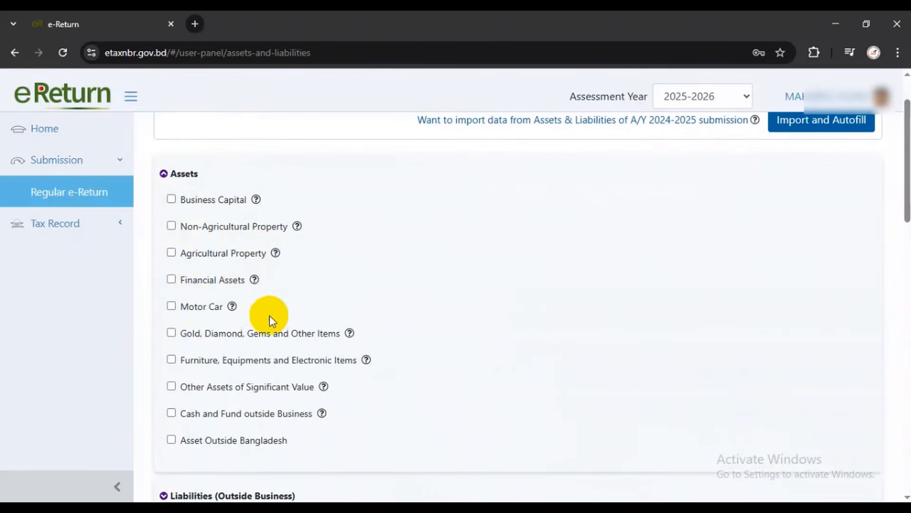
{"action": "scroll", "coordinate": [230, 297], "scroll_direction": "down", "scroll_amount": 1}
Tick Gold, Diamond, Gems and fill a trial row: Gold, Gift, unit Bhori
{"action": "left_click", "coordinate": [172, 267]}
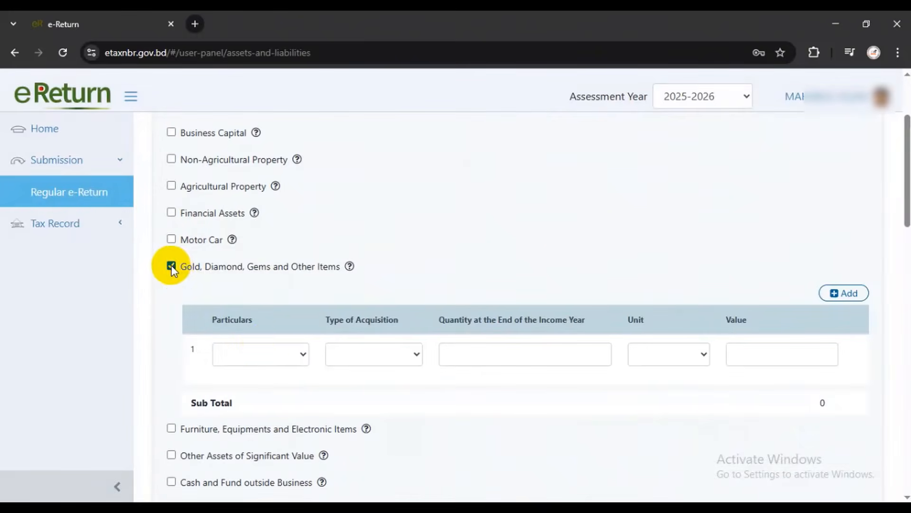
{"action": "left_click", "coordinate": [266, 348]}
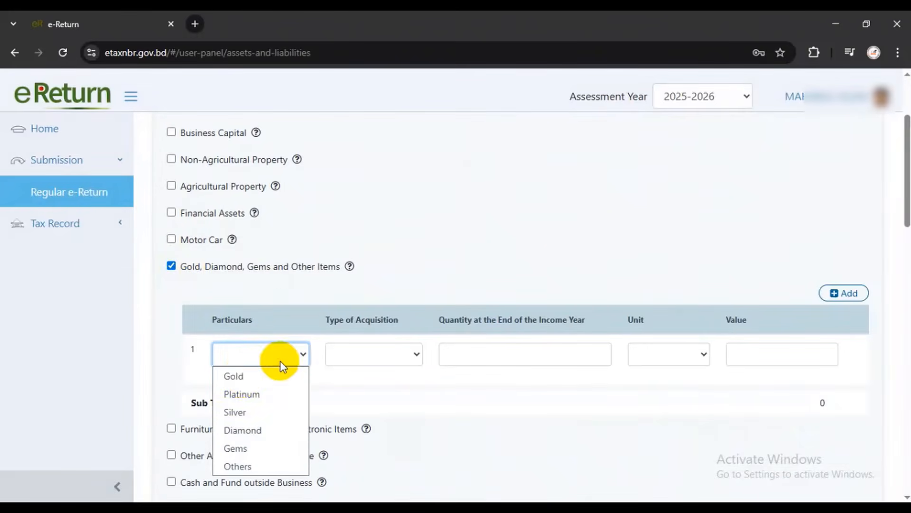
{"action": "left_click", "coordinate": [234, 375]}
{"action": "left_click", "coordinate": [400, 357]}
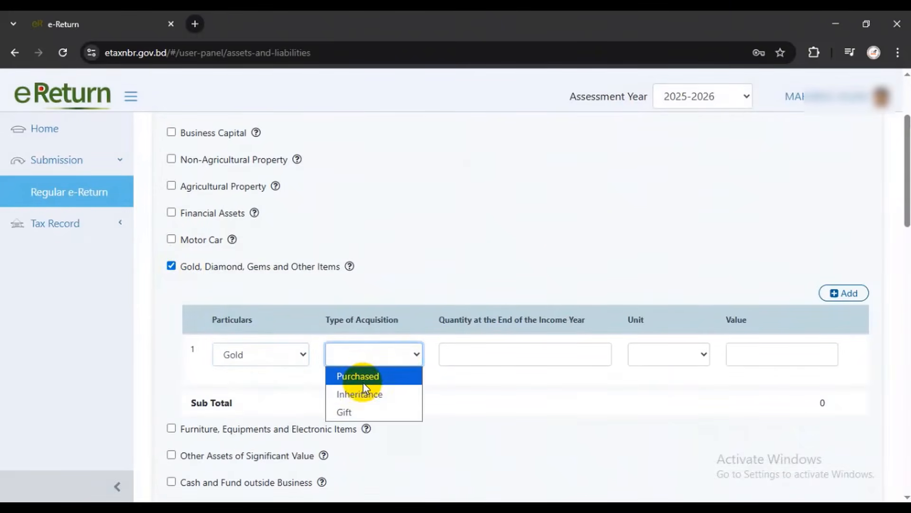
{"action": "left_click", "coordinate": [352, 410]}
{"action": "left_click", "coordinate": [546, 353]}
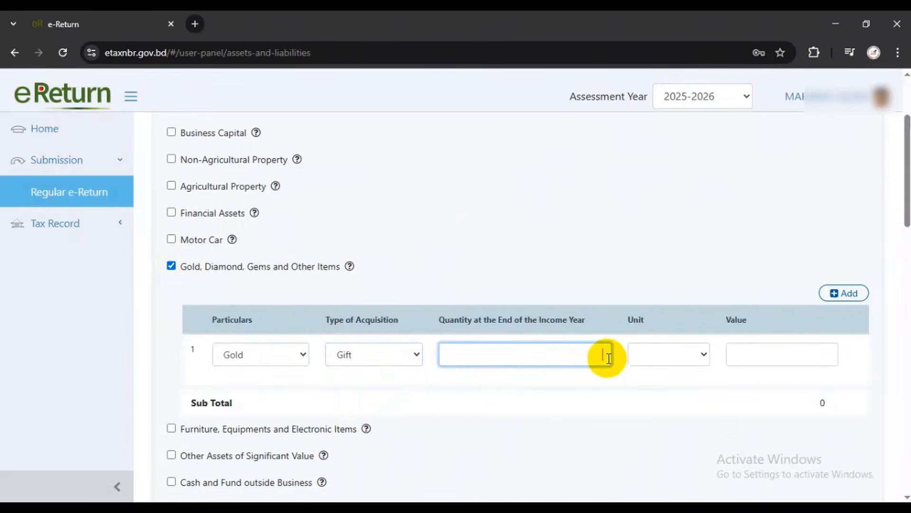
{"action": "left_click", "coordinate": [657, 356]}
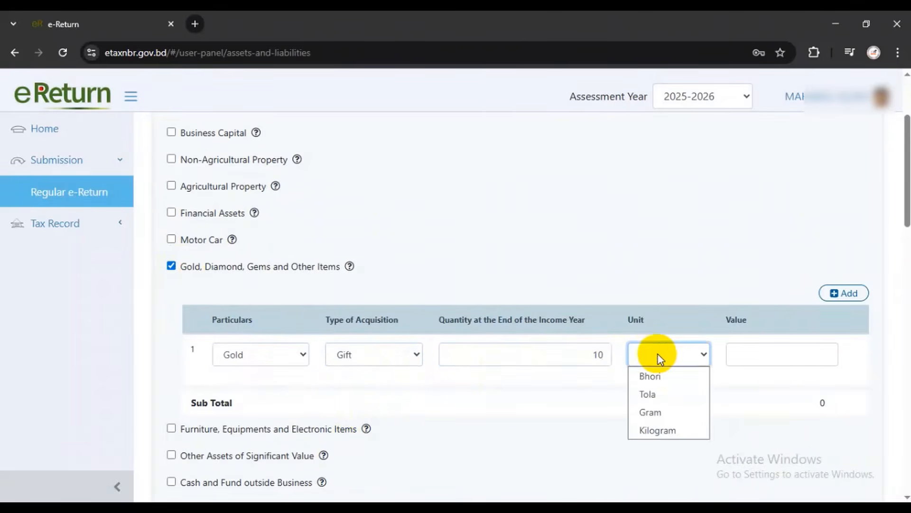
{"action": "left_click", "coordinate": [659, 376]}
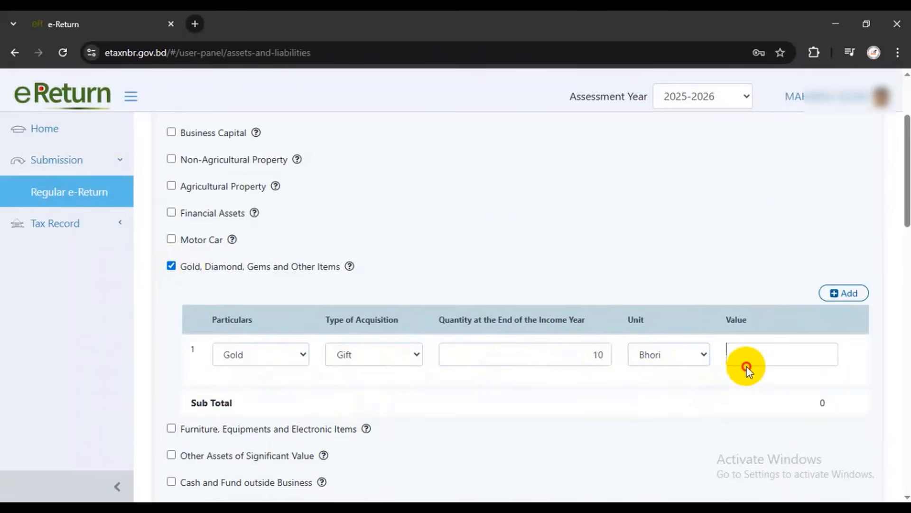
{"action": "left_click", "coordinate": [763, 351]}
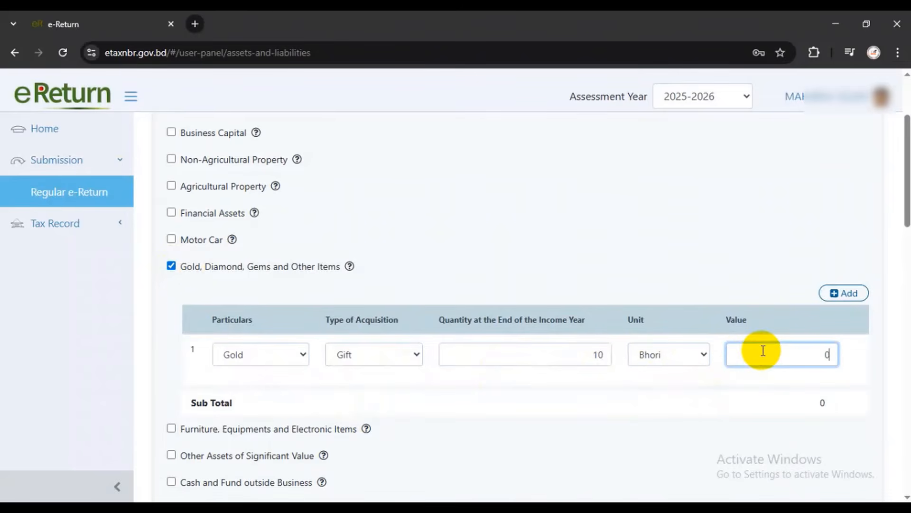
Untick Gold, Diamond, Gems to remove the row, and tick then untick Motor Car
{"action": "left_click", "coordinate": [172, 267]}
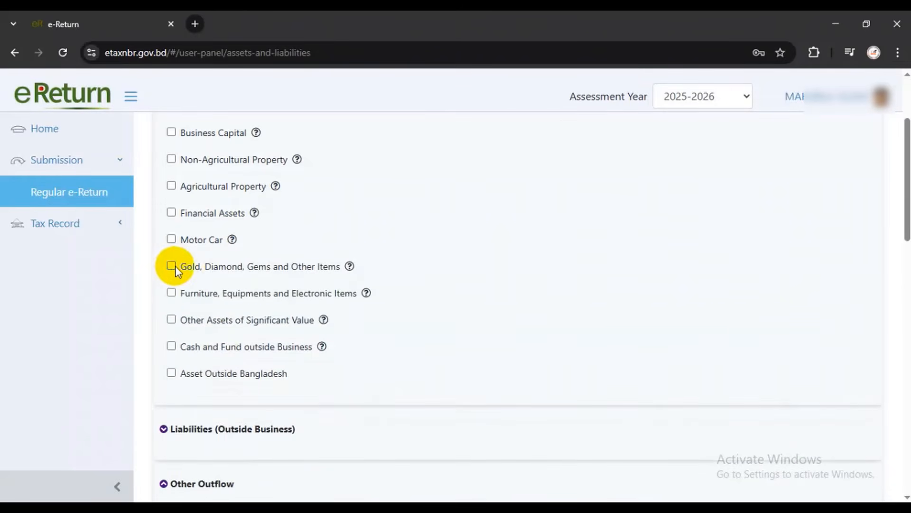
{"action": "left_click", "coordinate": [171, 240]}
{"action": "left_click", "coordinate": [171, 240]}
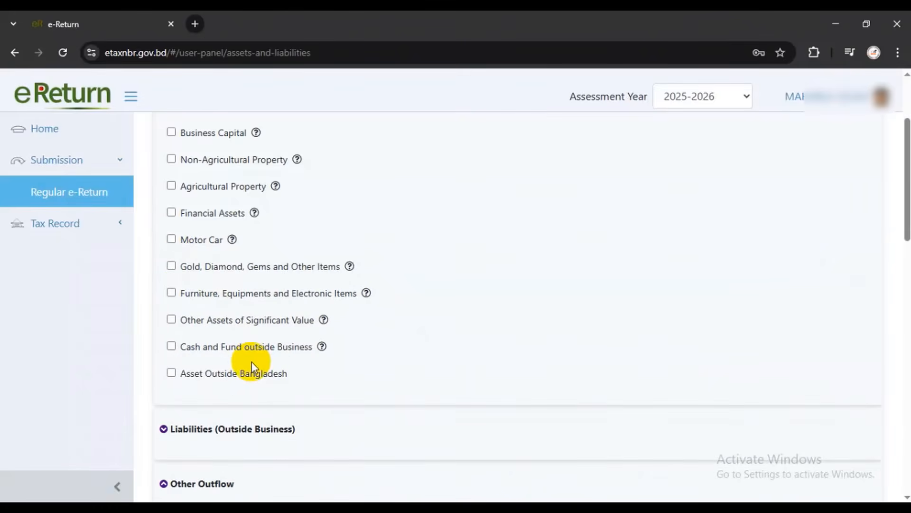
{"action": "scroll", "coordinate": [251, 360], "scroll_direction": "down", "scroll_amount": 3}
{"action": "scroll", "coordinate": [250, 333], "scroll_direction": "up", "scroll_amount": 4}
{"action": "scroll", "coordinate": [249, 309], "scroll_direction": "down", "scroll_amount": 4}
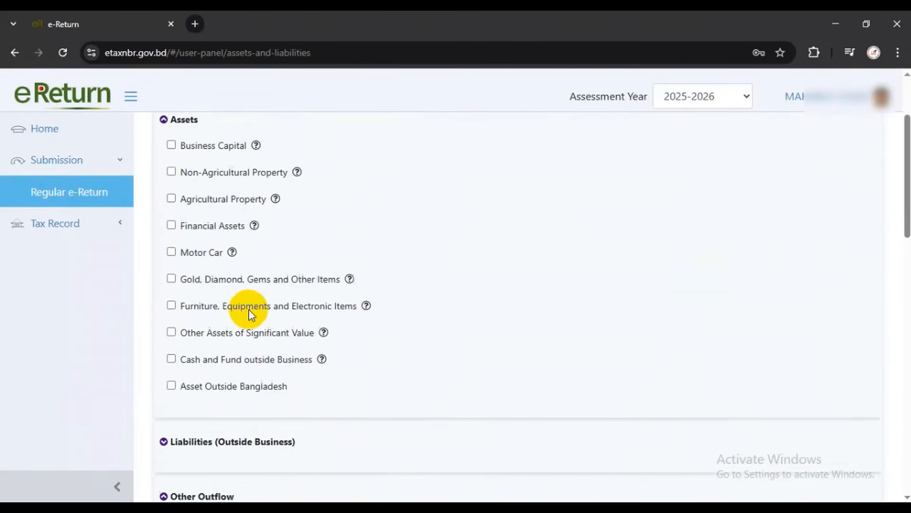
{"action": "scroll", "coordinate": [209, 314], "scroll_direction": "up", "scroll_amount": 4}
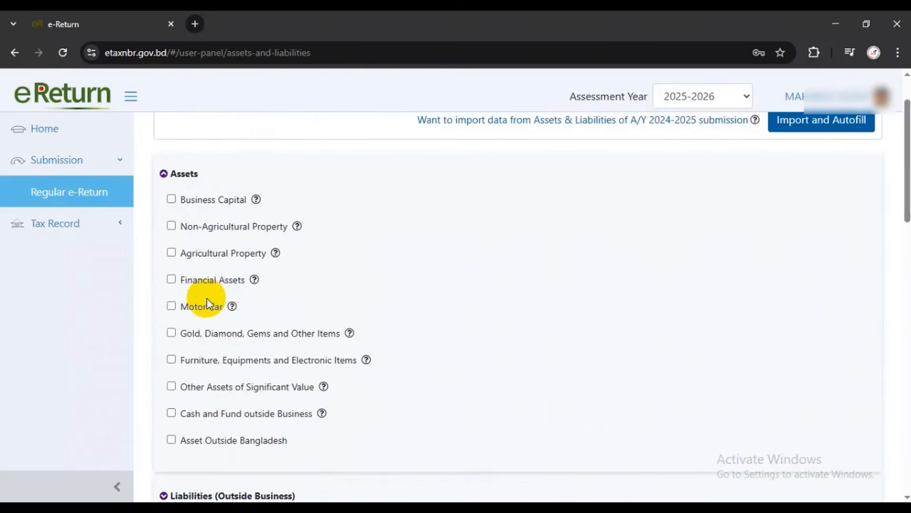
{"action": "scroll", "coordinate": [173, 304], "scroll_direction": "down", "scroll_amount": 4}
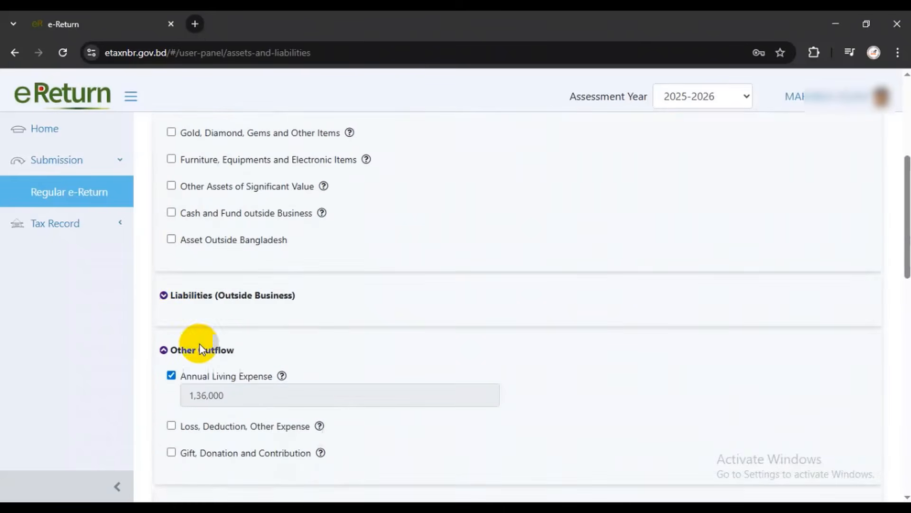
Expand the Liabilities (Outside Business) section to view its loan options, then collapse it
{"action": "left_click", "coordinate": [163, 295]}
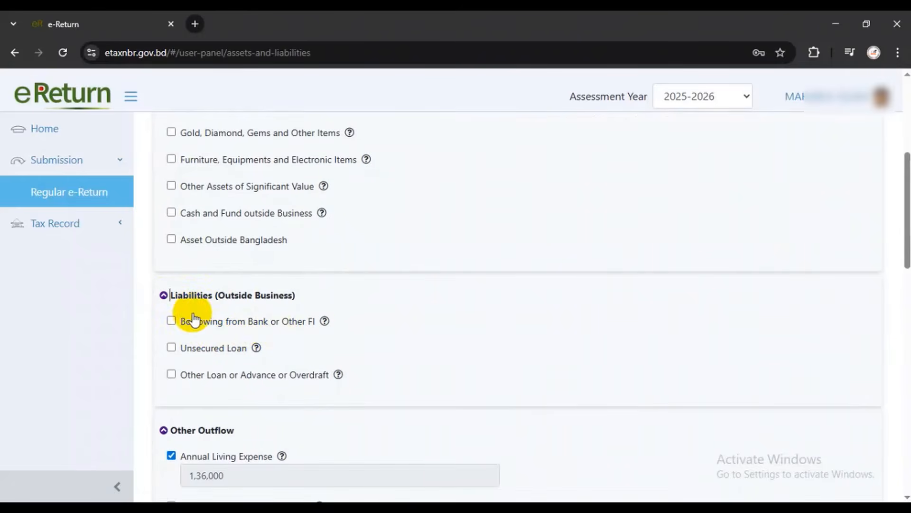
{"action": "left_click_drag", "start_coordinate": [162, 295], "coordinate": [197, 378]}
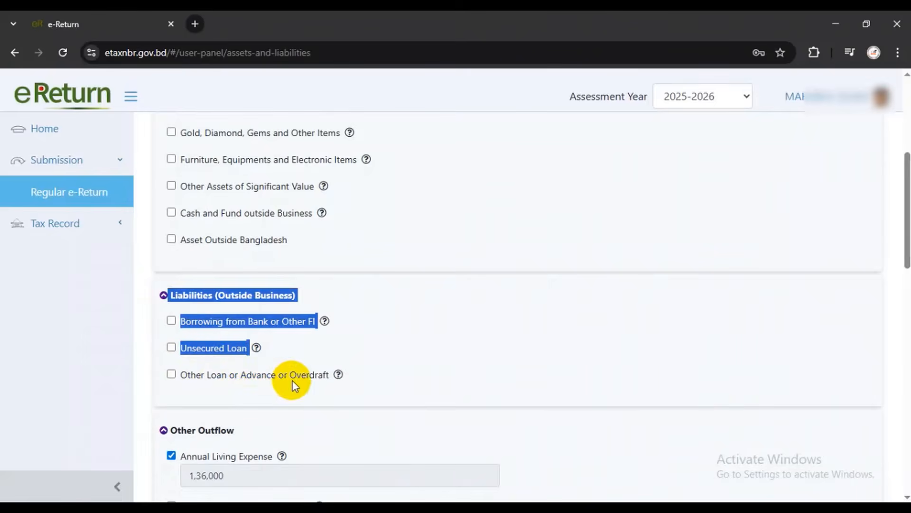
{"action": "left_click", "coordinate": [164, 295]}
Tick Other Receipts under Sources of Fund
{"action": "scroll", "coordinate": [204, 356], "scroll_direction": "down", "scroll_amount": 3}
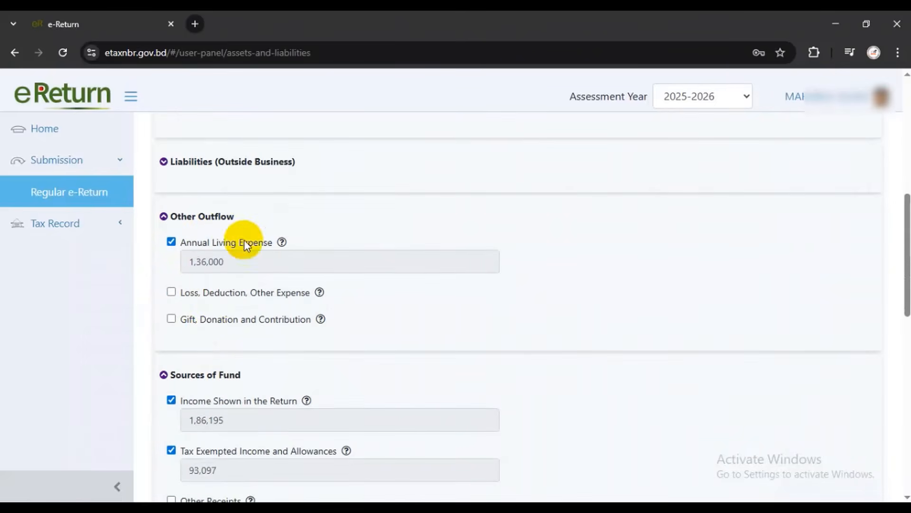
{"action": "scroll", "coordinate": [191, 341], "scroll_direction": "down", "scroll_amount": 3}
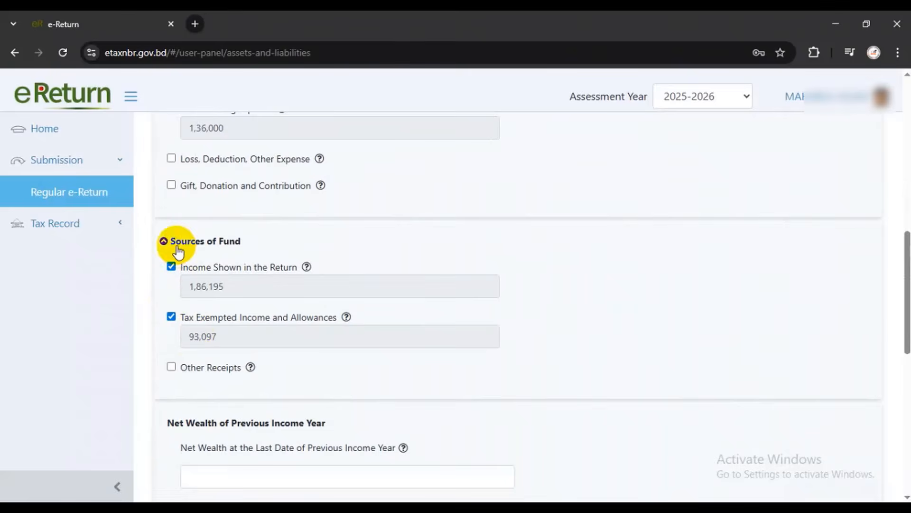
{"action": "left_click", "coordinate": [253, 367]}
{"action": "scroll", "coordinate": [323, 407], "scroll_direction": "up", "scroll_amount": 4}
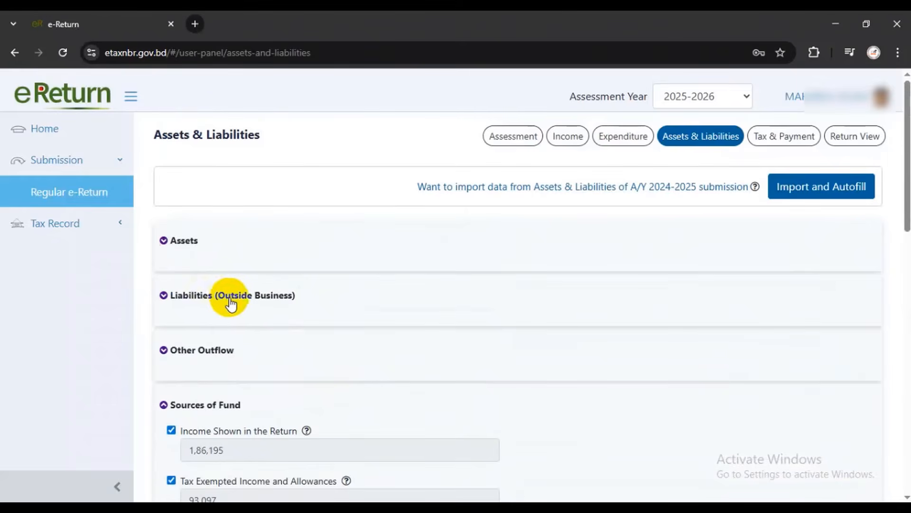
{"action": "scroll", "coordinate": [232, 303], "scroll_direction": "down", "scroll_amount": 2}
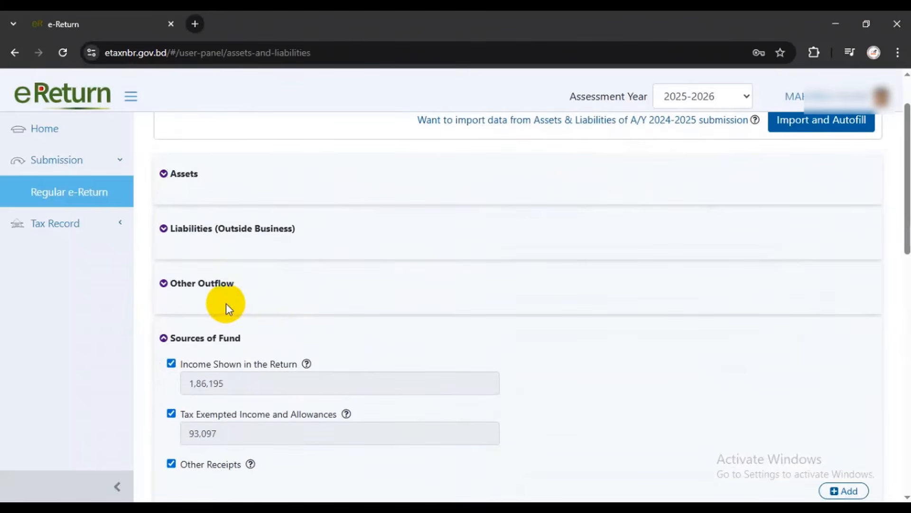
Tick Cash and Fund outside Business and Cash in Hand, enter 1,00,000, and view the Summary
{"action": "left_click", "coordinate": [167, 175]}
{"action": "scroll", "coordinate": [209, 356], "scroll_direction": "down", "scroll_amount": 1}
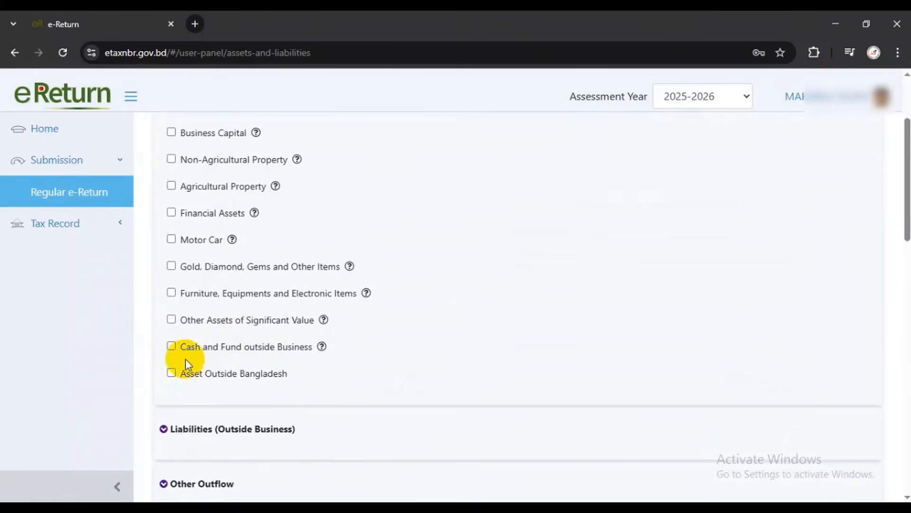
{"action": "left_click", "coordinate": [172, 346]}
{"action": "scroll", "coordinate": [260, 345], "scroll_direction": "down", "scroll_amount": 1}
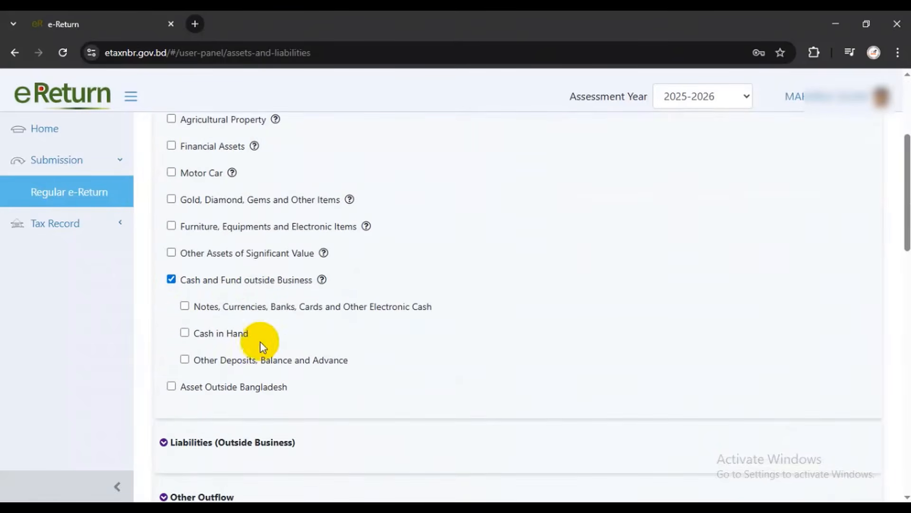
{"action": "left_click", "coordinate": [185, 333]}
{"action": "scroll", "coordinate": [281, 345], "scroll_direction": "down", "scroll_amount": 2}
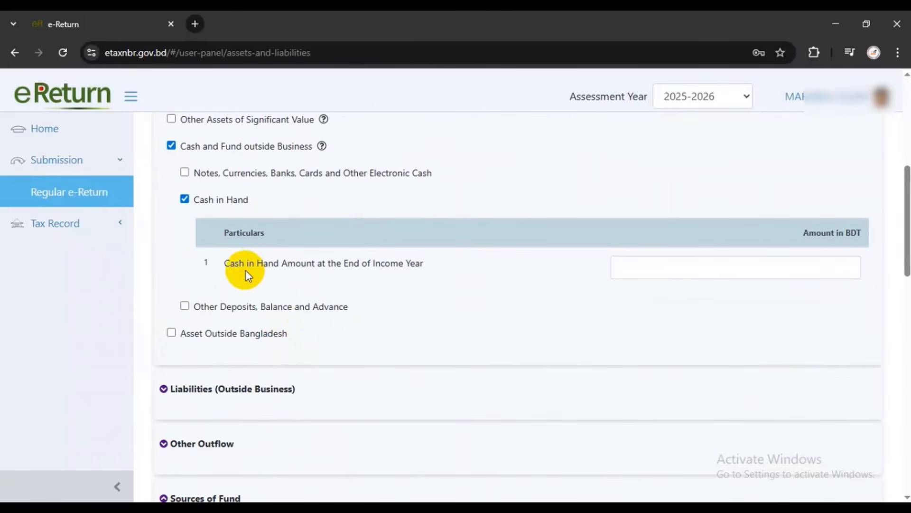
{"action": "left_click", "coordinate": [655, 264]}
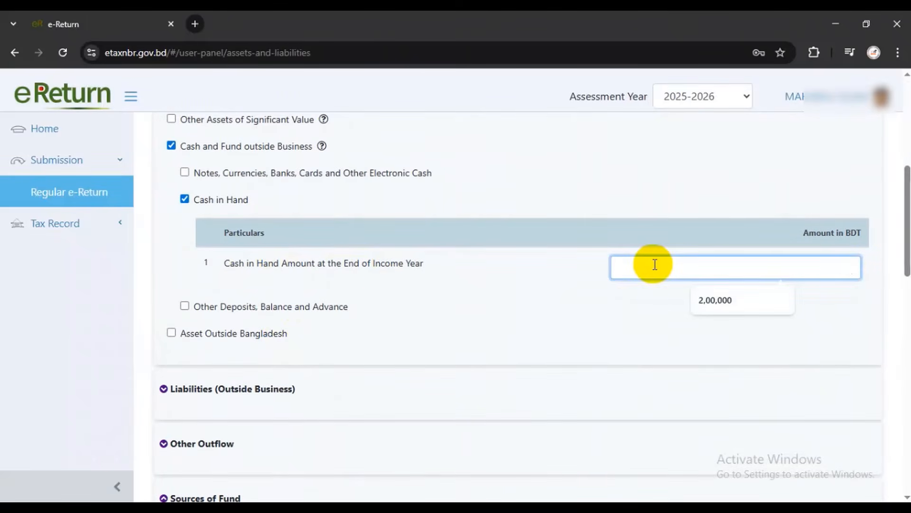
{"action": "type", "text": "1000"}
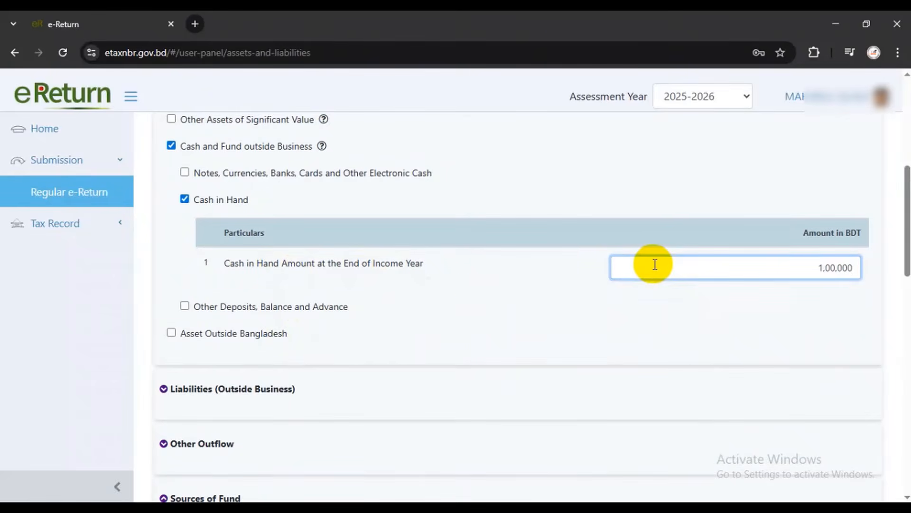
{"action": "scroll", "coordinate": [492, 308], "scroll_direction": "down", "scroll_amount": 7}
{"action": "scroll", "coordinate": [492, 309], "scroll_direction": "down", "scroll_amount": 10}
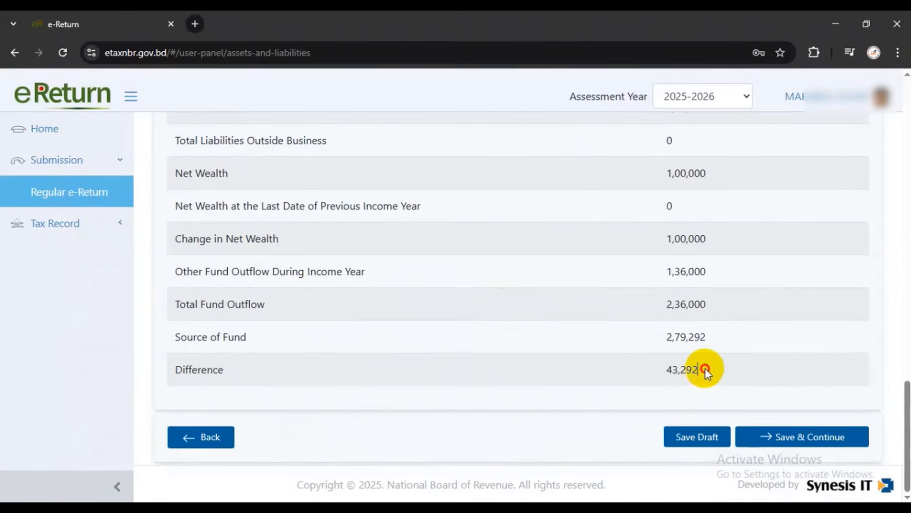
Untick the empty Other Receipts entry under Sources of Fund
{"action": "left_click_drag", "start_coordinate": [701, 369], "coordinate": [663, 369]}
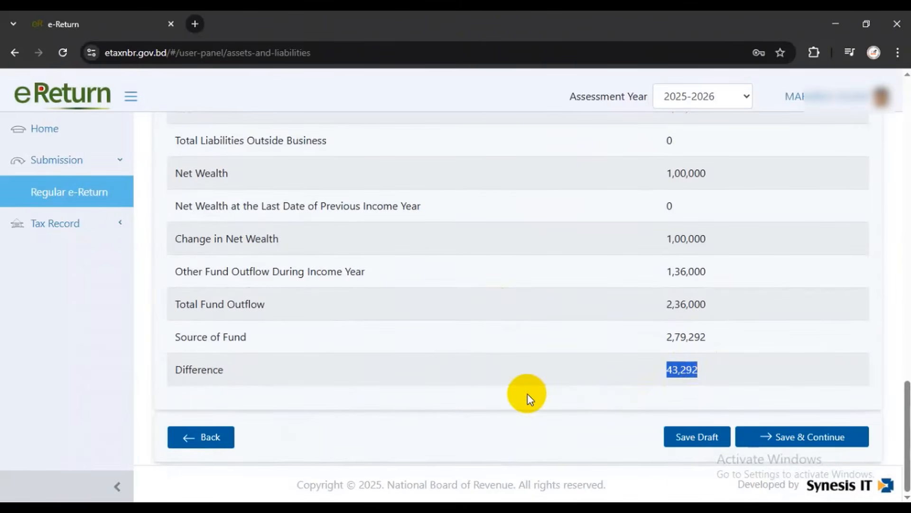
{"action": "scroll", "coordinate": [528, 394], "scroll_direction": "up", "scroll_amount": 4}
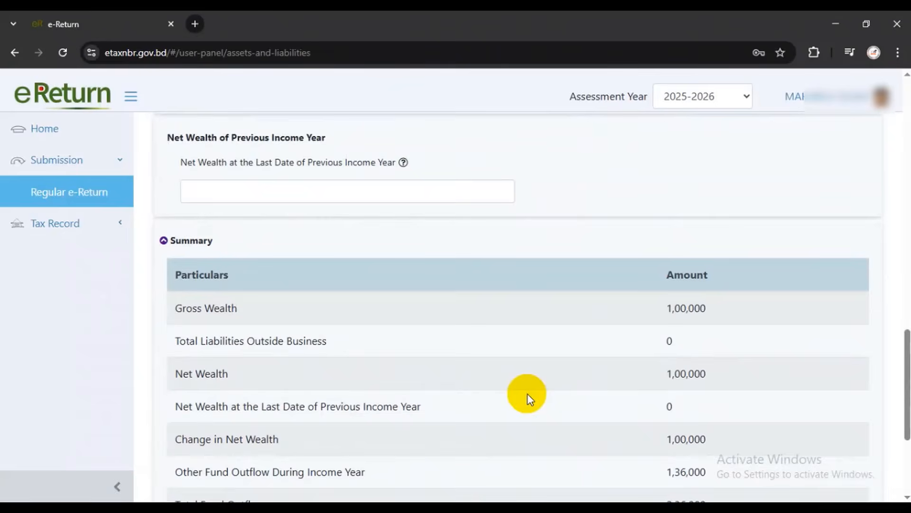
{"action": "scroll", "coordinate": [528, 394], "scroll_direction": "up", "scroll_amount": 1}
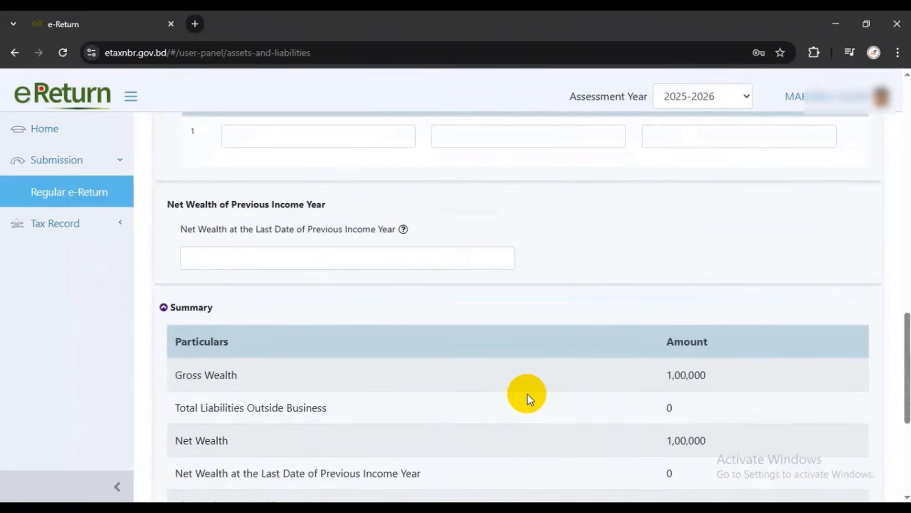
{"action": "scroll", "coordinate": [527, 394], "scroll_direction": "up", "scroll_amount": 4}
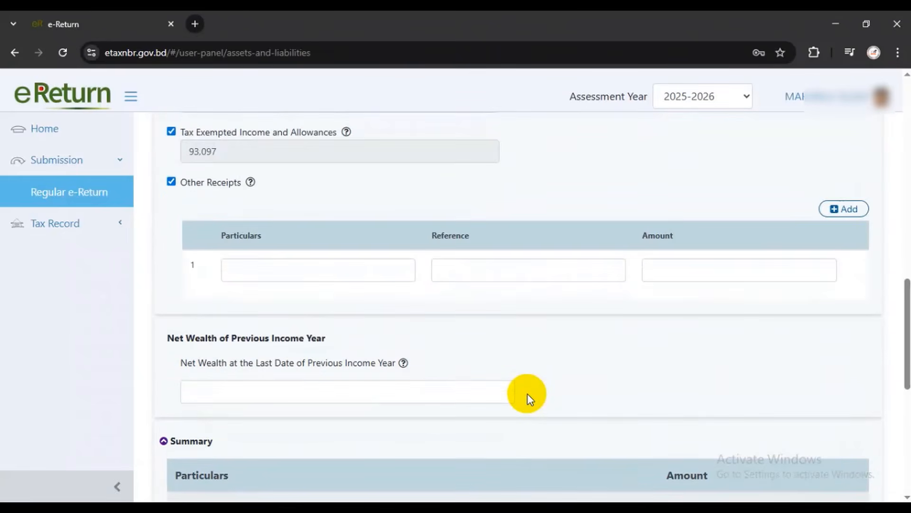
{"action": "scroll", "coordinate": [524, 395], "scroll_direction": "up", "scroll_amount": 1}
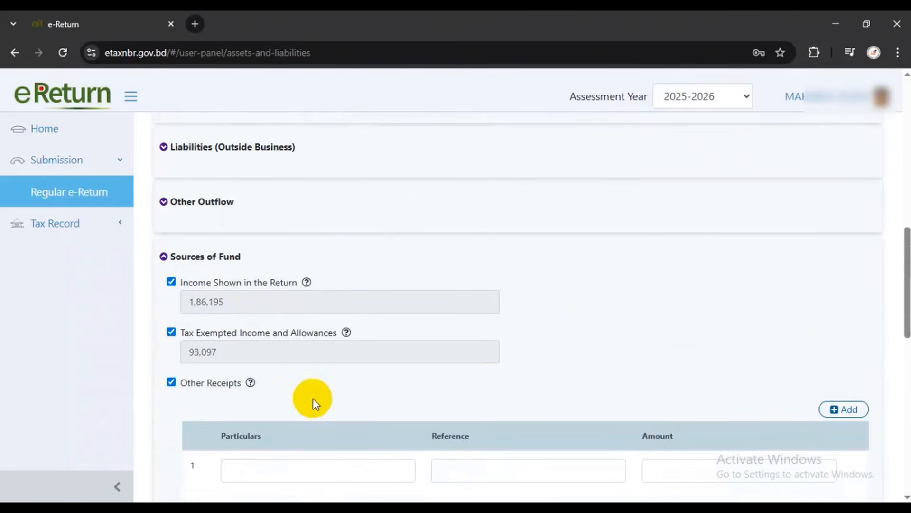
{"action": "left_click", "coordinate": [188, 387]}
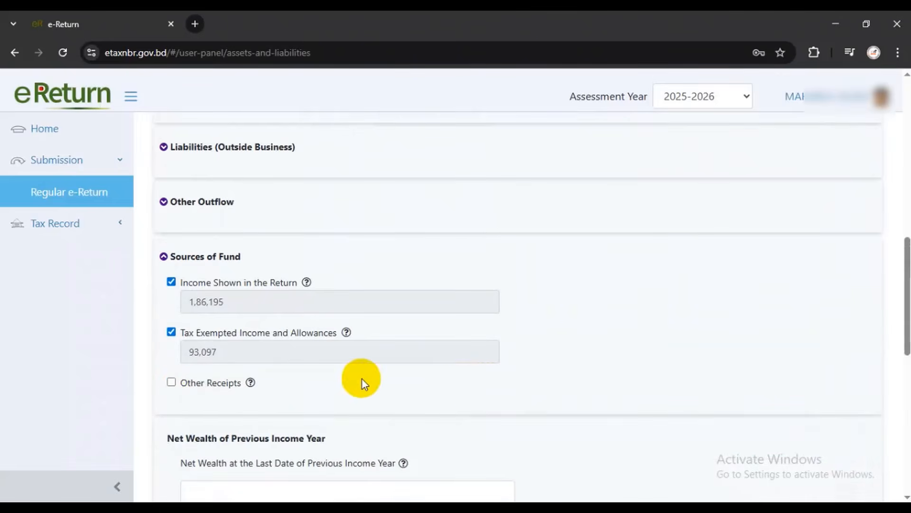
Return to the Summary and confirm the Difference still reads 43,292
{"action": "scroll", "coordinate": [401, 371], "scroll_direction": "down", "scroll_amount": 8}
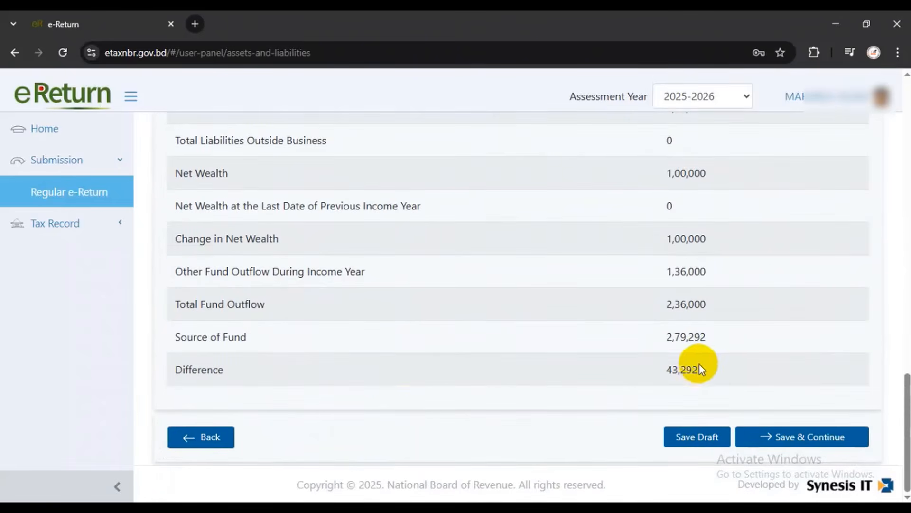
{"action": "scroll", "coordinate": [555, 393], "scroll_direction": "up", "scroll_amount": 2}
{"action": "scroll", "coordinate": [541, 396], "scroll_direction": "up", "scroll_amount": 6}
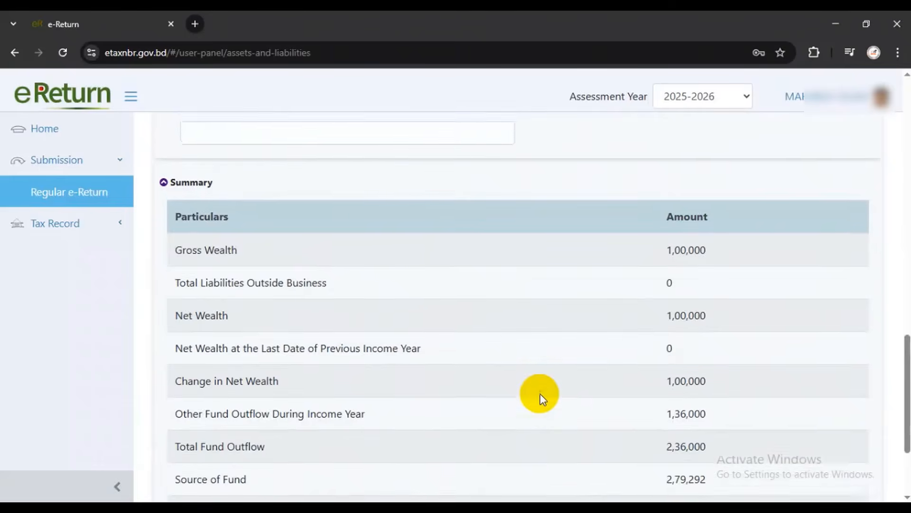
{"action": "scroll", "coordinate": [541, 396], "scroll_direction": "down", "scroll_amount": 9}
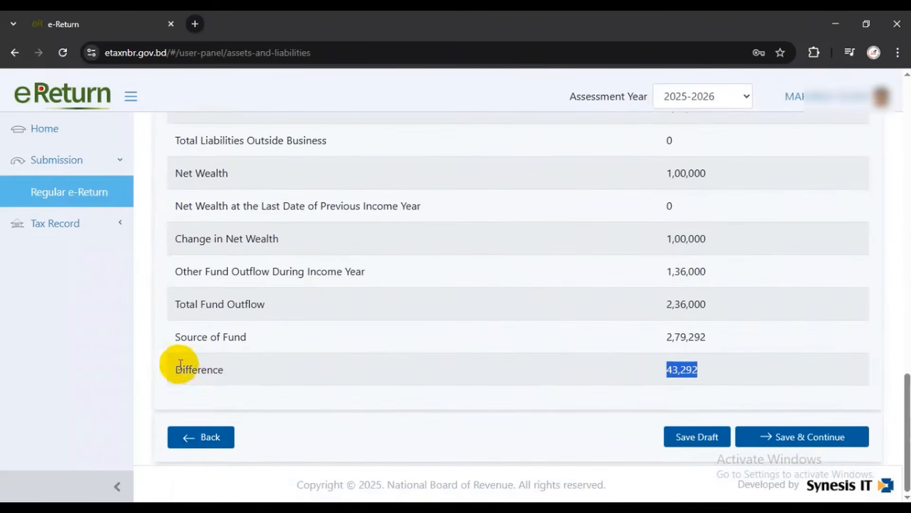
{"action": "left_click_drag", "start_coordinate": [176, 370], "coordinate": [720, 366]}
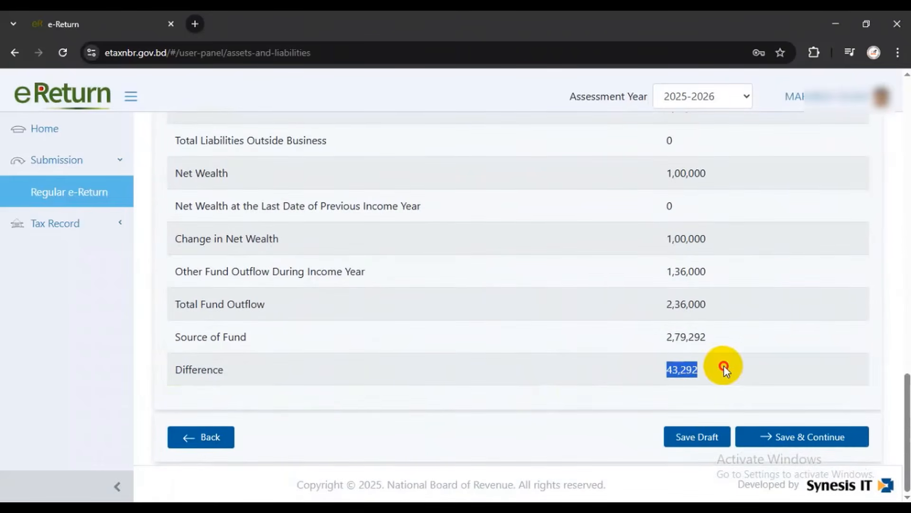
{"action": "scroll", "coordinate": [525, 406], "scroll_direction": "up", "scroll_amount": 10}
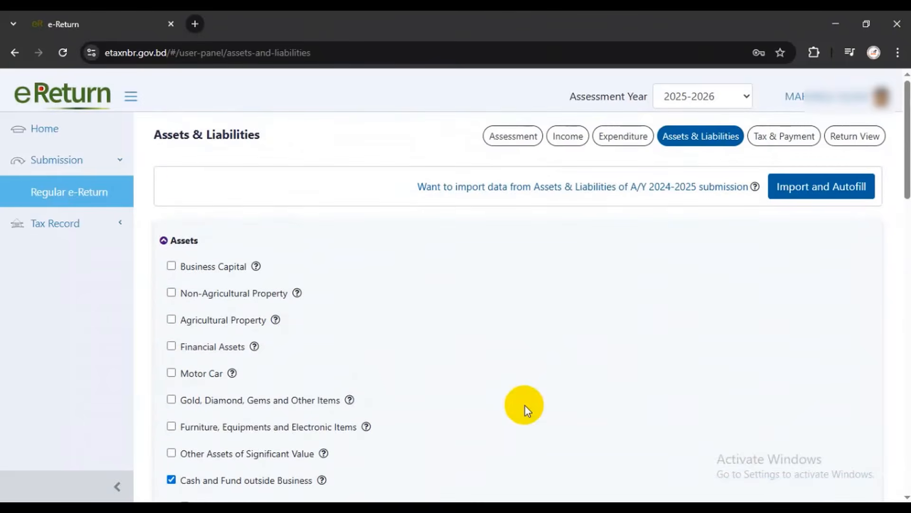
{"action": "scroll", "coordinate": [525, 405], "scroll_direction": "down", "scroll_amount": 7}
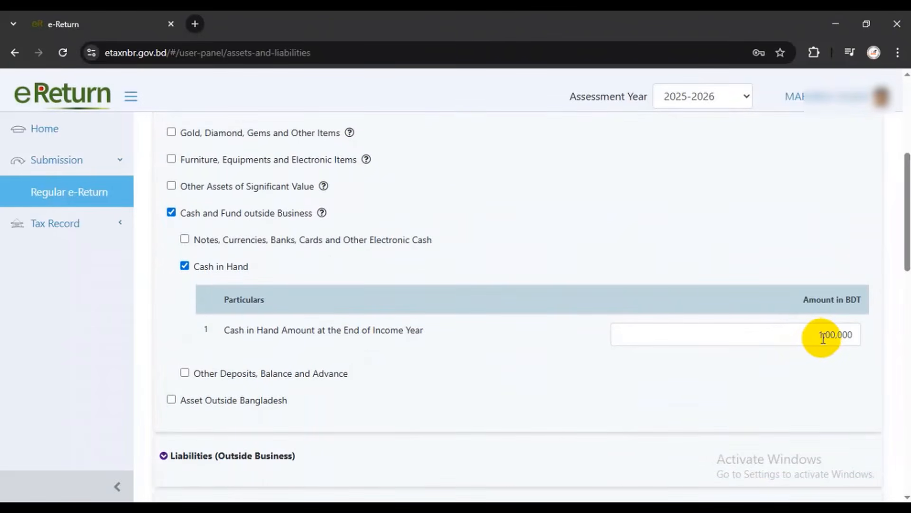
Change Cash in Hand to 1,43,292 and check that the Summary Difference becomes 0
{"action": "left_click", "coordinate": [829, 334]}
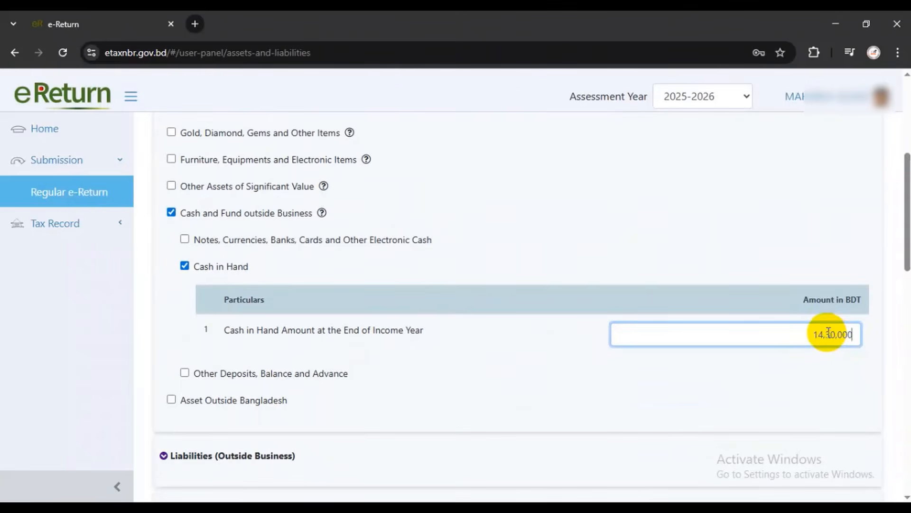
{"action": "key", "text": "BackSpace"}
{"action": "key", "text": "BackSpace"}
{"action": "type", "text": "92"}
{"action": "scroll", "coordinate": [808, 362], "scroll_direction": "down", "scroll_amount": 15}
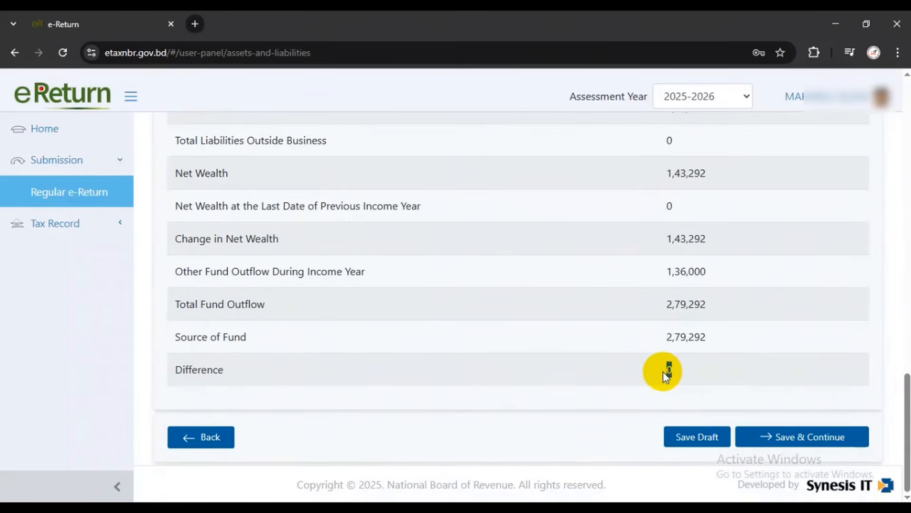
{"action": "scroll", "coordinate": [663, 372], "scroll_direction": "up", "scroll_amount": 20}
{"action": "scroll", "coordinate": [670, 368], "scroll_direction": "down", "scroll_amount": 5}
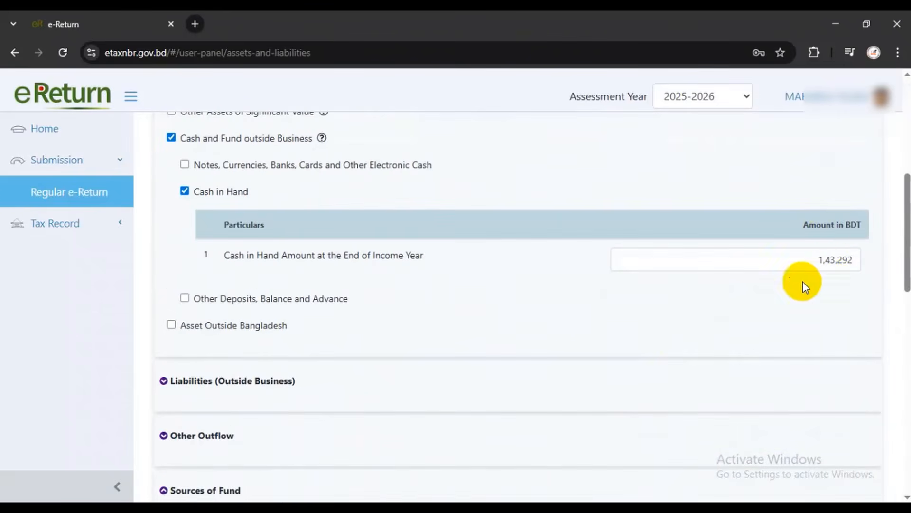
Set the Cash in Hand amount back to 1,00,000
{"action": "left_click_drag", "start_coordinate": [825, 260], "coordinate": [875, 258]}
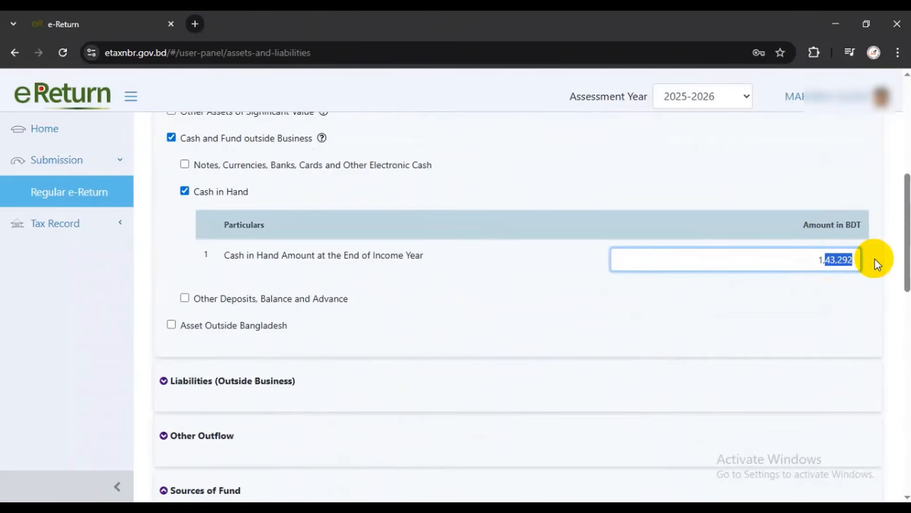
{"action": "type", "text": "000"}
{"action": "type", "text": "0"}
{"action": "scroll", "coordinate": [374, 265], "scroll_direction": "up", "scroll_amount": 4}
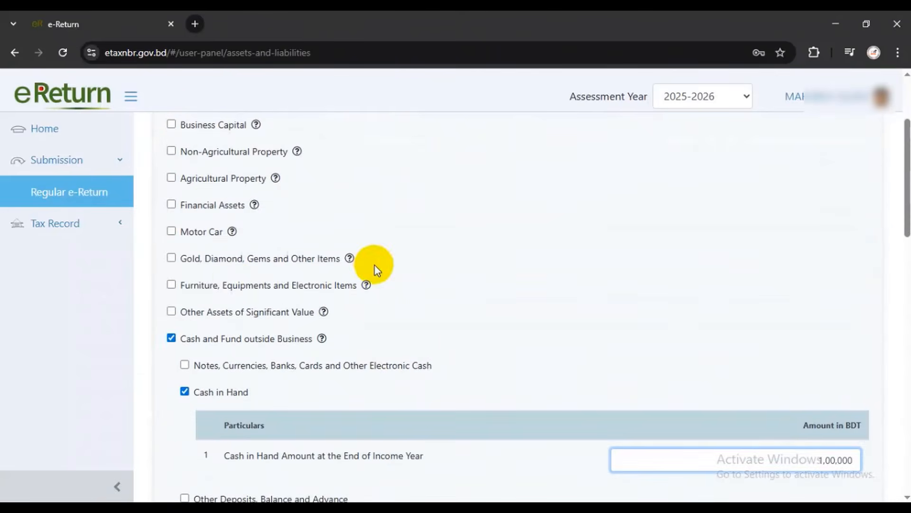
Tick Furniture, Equipments and Electronic Items and enter Furniture, Purchased, quantity 2, value 20,000
{"action": "left_click", "coordinate": [172, 285]}
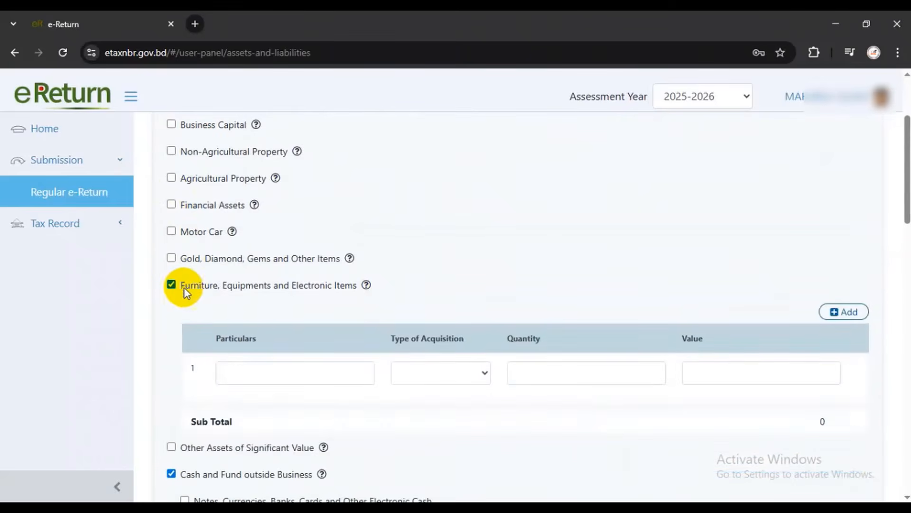
{"action": "scroll", "coordinate": [238, 309], "scroll_direction": "down", "scroll_amount": 1}
{"action": "left_click", "coordinate": [259, 306]}
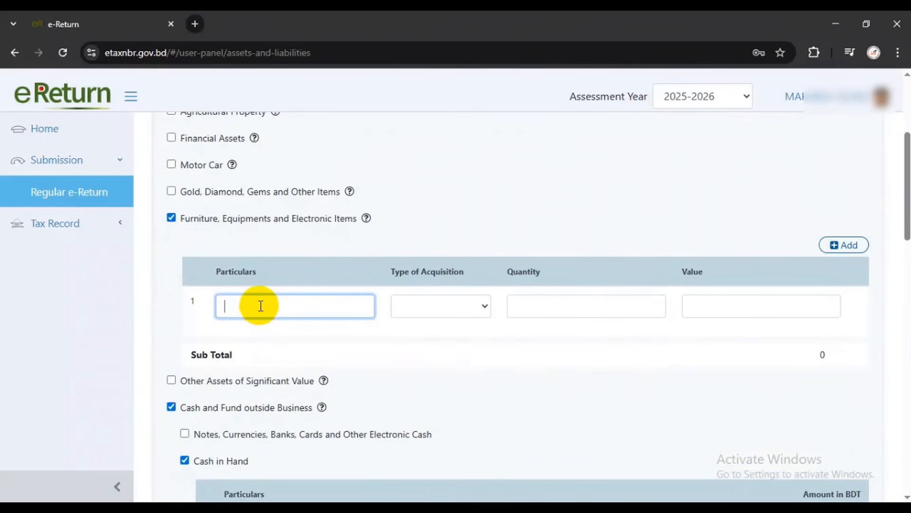
{"action": "type", "text": "Furniture"}
{"action": "left_click", "coordinate": [421, 315]}
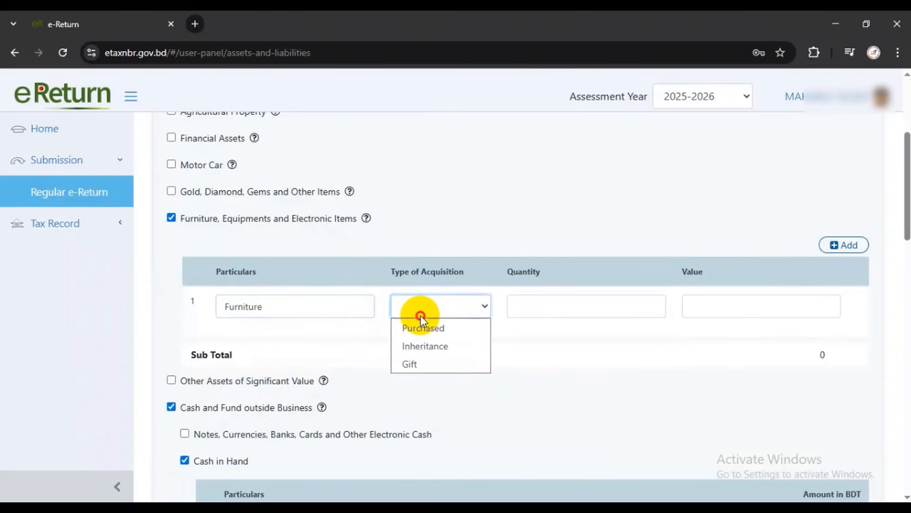
{"action": "left_click", "coordinate": [428, 327]}
{"action": "left_click", "coordinate": [526, 307]}
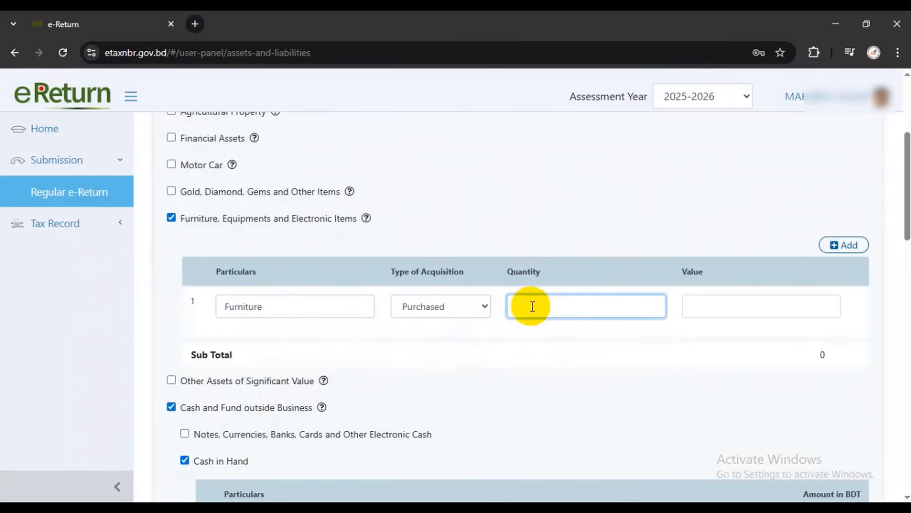
{"action": "type", "text": "2"}
{"action": "left_click", "coordinate": [731, 305]}
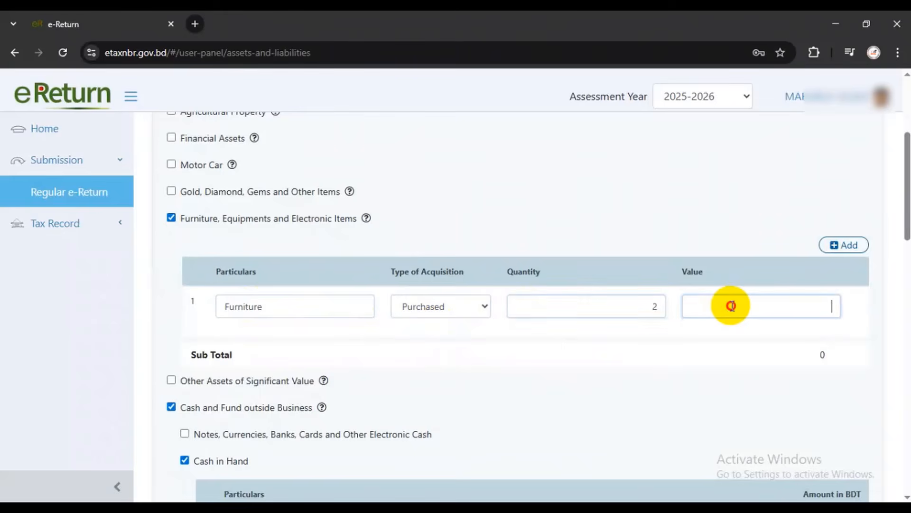
{"action": "type", "text": "20,000"}
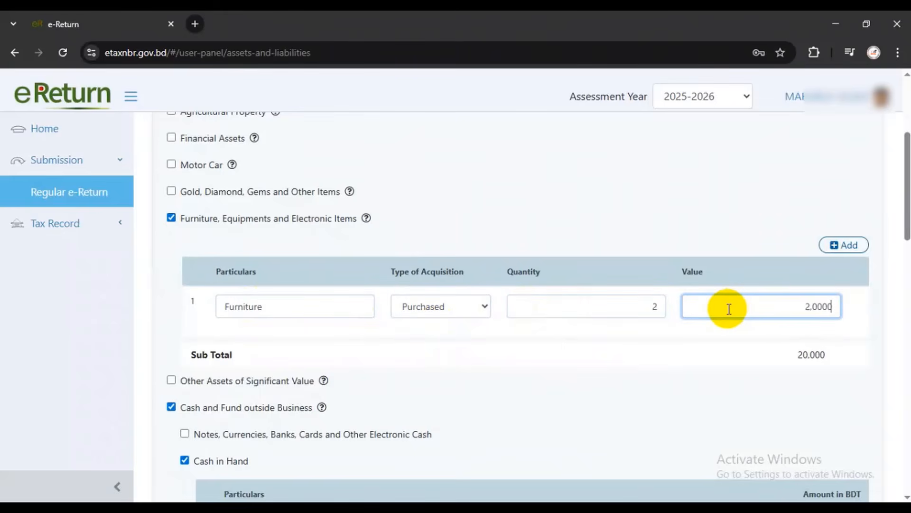
Add a second row: Electronics Item, Purchased, quantity 2, value 20,292
{"action": "left_click", "coordinate": [845, 245]}
{"action": "left_click", "coordinate": [280, 359]}
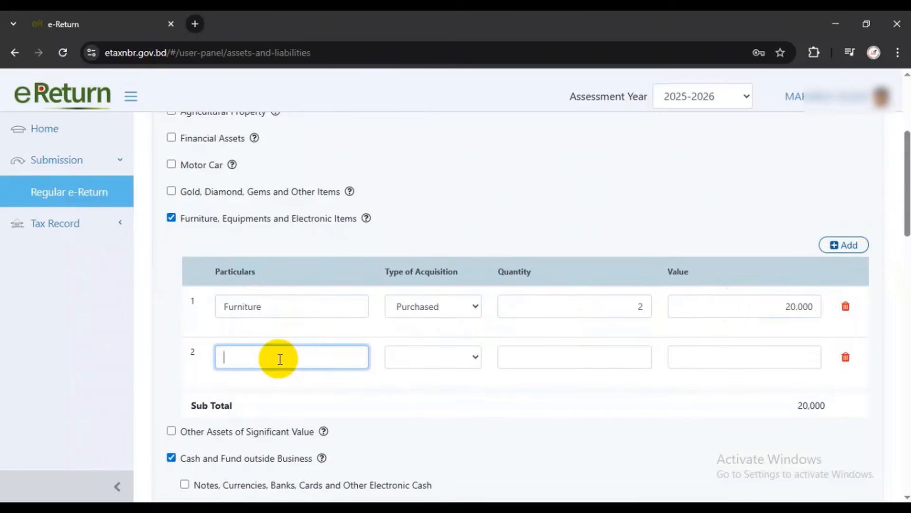
{"action": "type", "text": "Electronics Item"}
{"action": "left_click", "coordinate": [393, 361]}
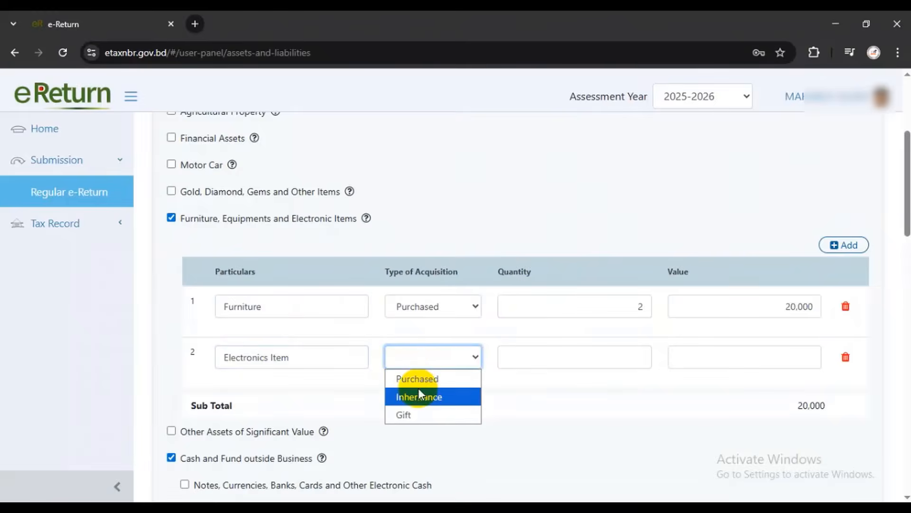
{"action": "left_click", "coordinate": [415, 378]}
{"action": "left_click", "coordinate": [595, 361]}
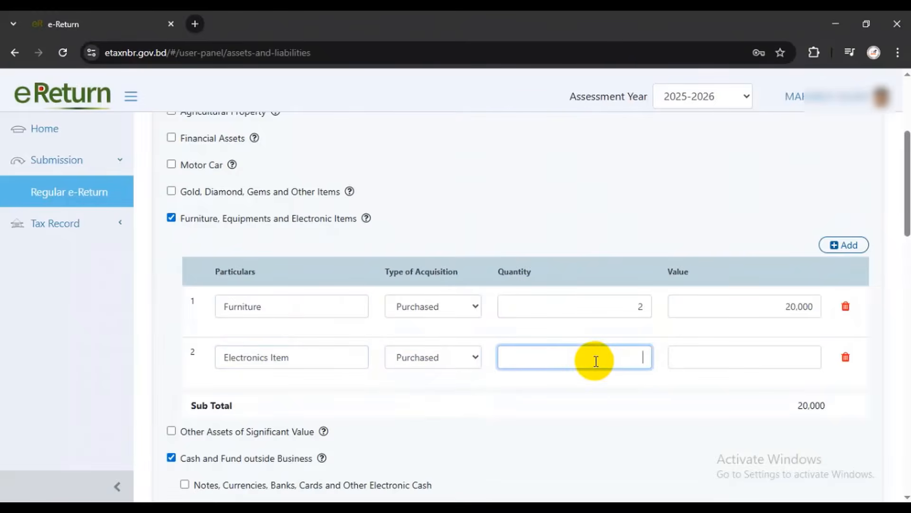
{"action": "type", "text": "2"}
{"action": "left_click", "coordinate": [789, 361]}
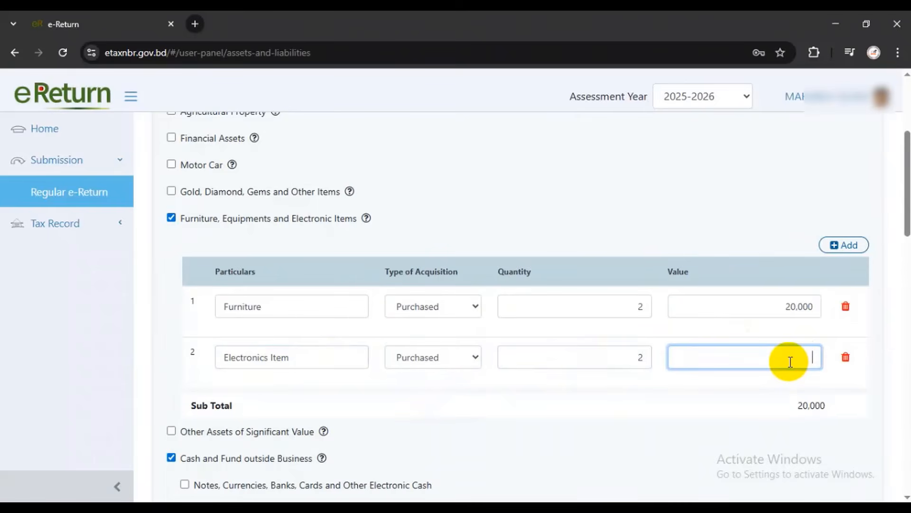
{"action": "type", "text": "20,292"}
{"action": "scroll", "coordinate": [757, 349], "scroll_direction": "down", "scroll_amount": 3}
{"action": "left_click", "coordinate": [759, 269]}
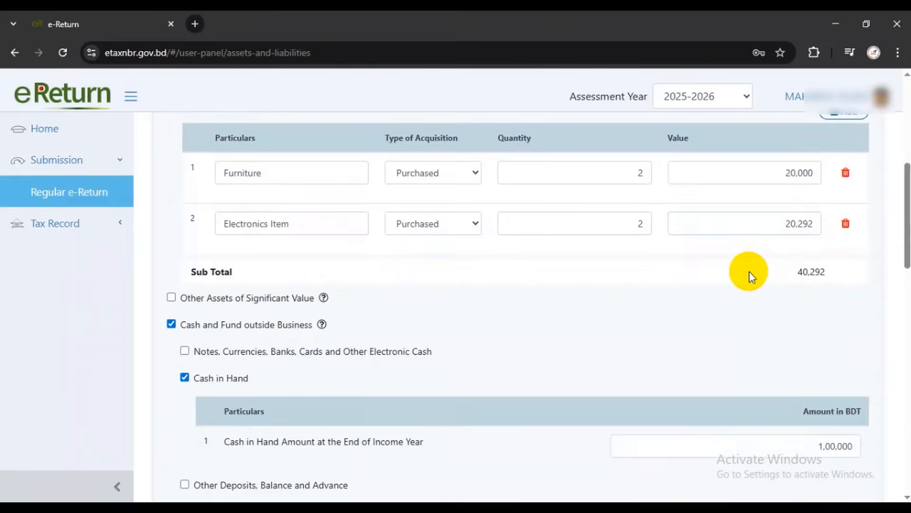
{"action": "scroll", "coordinate": [751, 274], "scroll_direction": "up", "scroll_amount": 3}
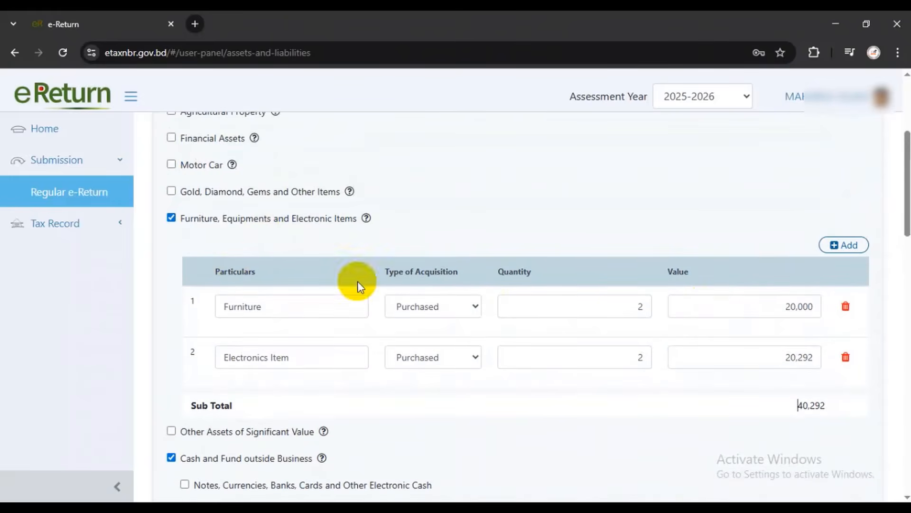
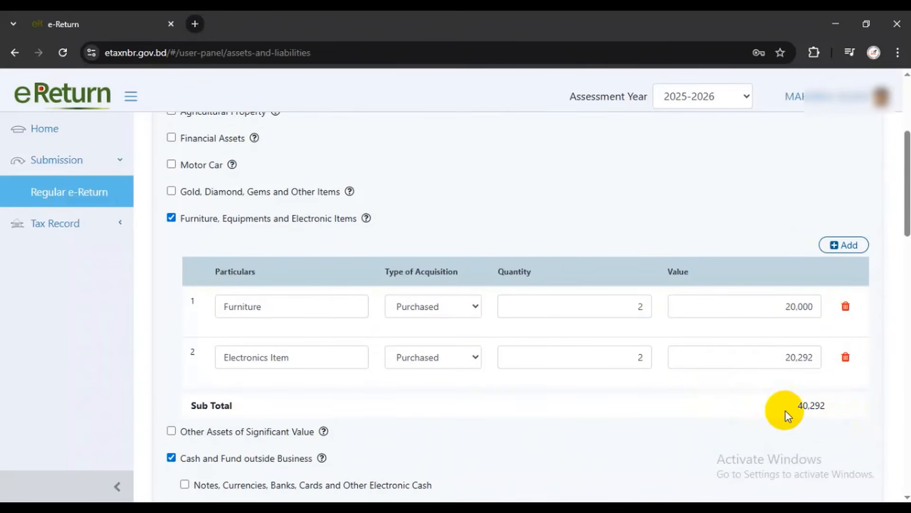
Change the Electronics Item value to 23,292, making the asset Sub Total 43,292
{"action": "left_click", "coordinate": [799, 356]}
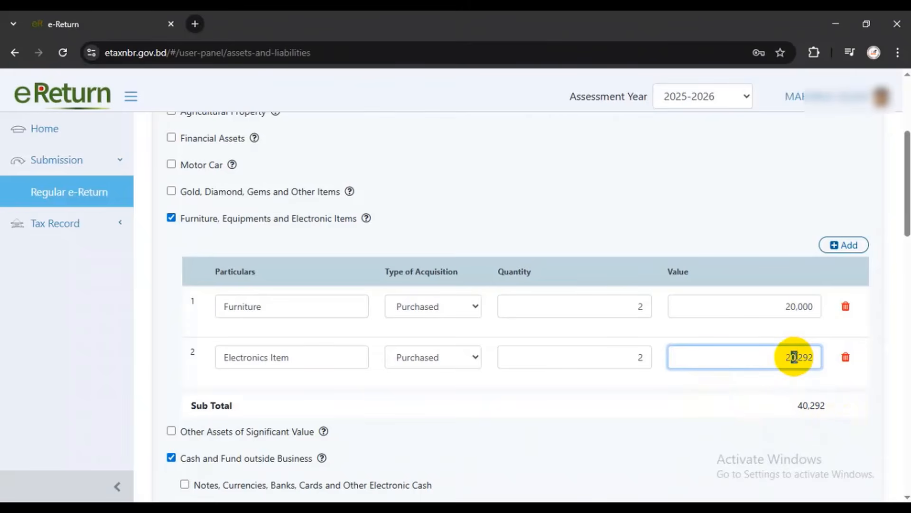
{"action": "type", "text": "3"}
{"action": "left_click_drag", "start_coordinate": [798, 406], "coordinate": [830, 404]}
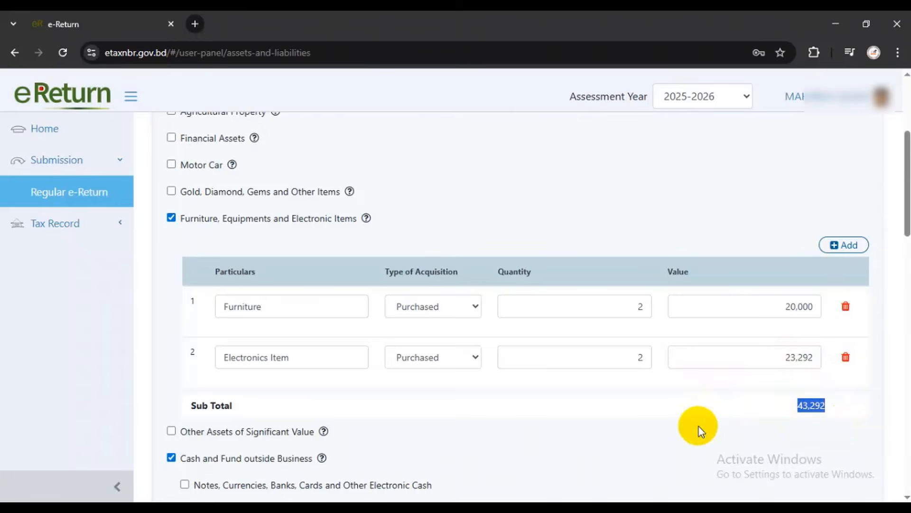
{"action": "scroll", "coordinate": [699, 427], "scroll_direction": "up", "scroll_amount": 1}
{"action": "scroll", "coordinate": [694, 425], "scroll_direction": "down", "scroll_amount": 5}
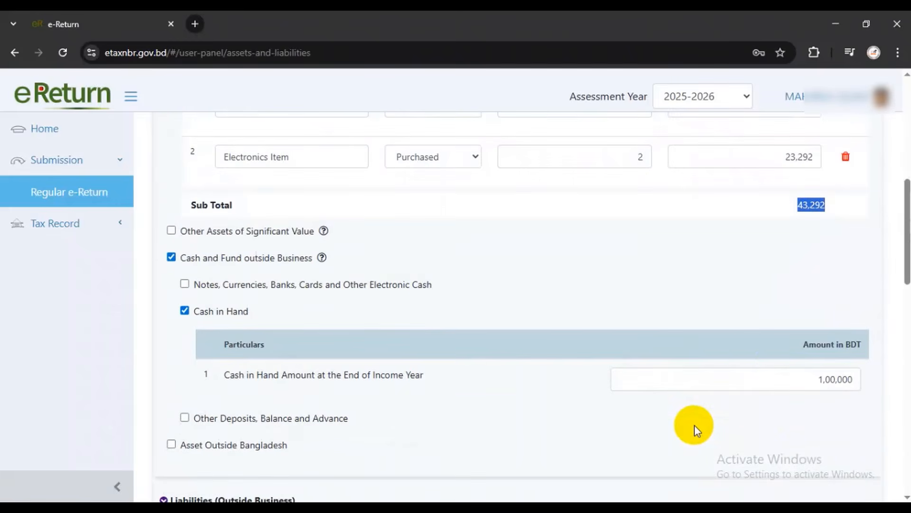
Check the summary: Cash in Hand 1,00,000, net wealth 1,43,292 and a Difference of 0
{"action": "double_click", "coordinate": [817, 379]}
{"action": "scroll", "coordinate": [760, 402], "scroll_direction": "down", "scroll_amount": 7}
{"action": "scroll", "coordinate": [756, 376], "scroll_direction": "down", "scroll_amount": 10}
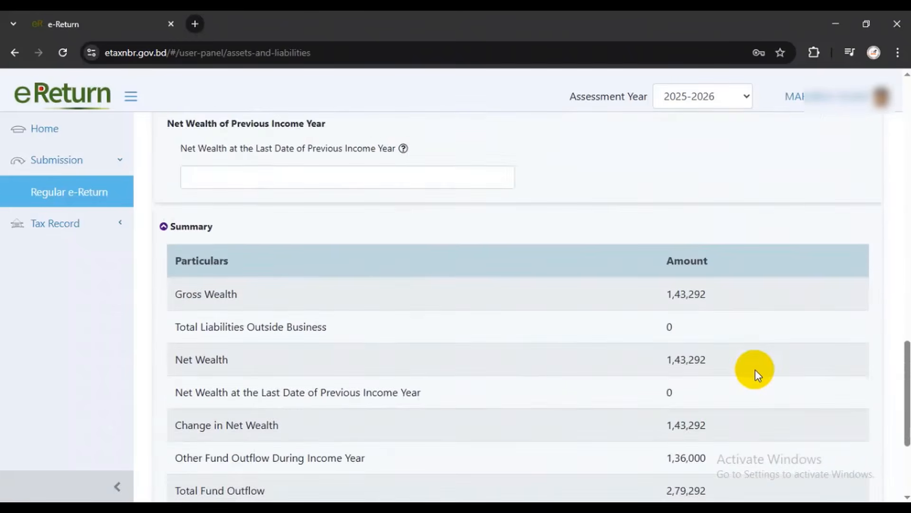
{"action": "double_click", "coordinate": [173, 378]}
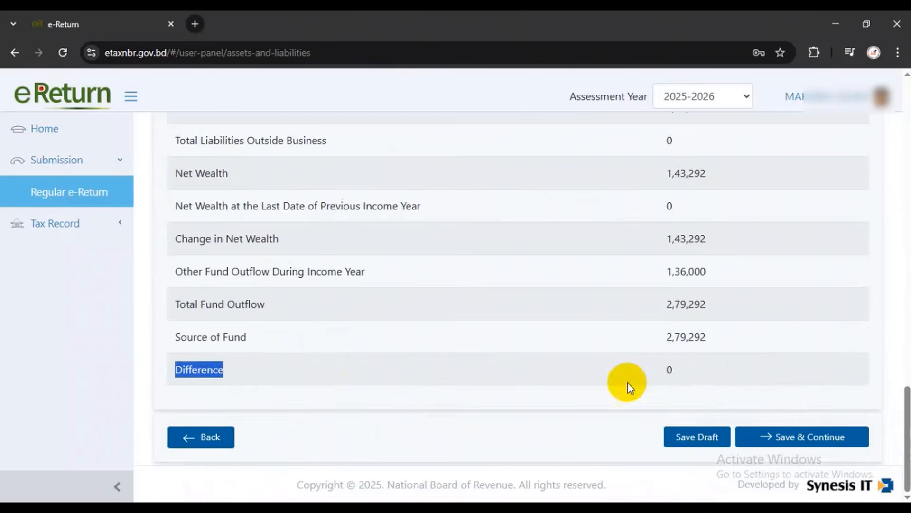
{"action": "double_click", "coordinate": [669, 369]}
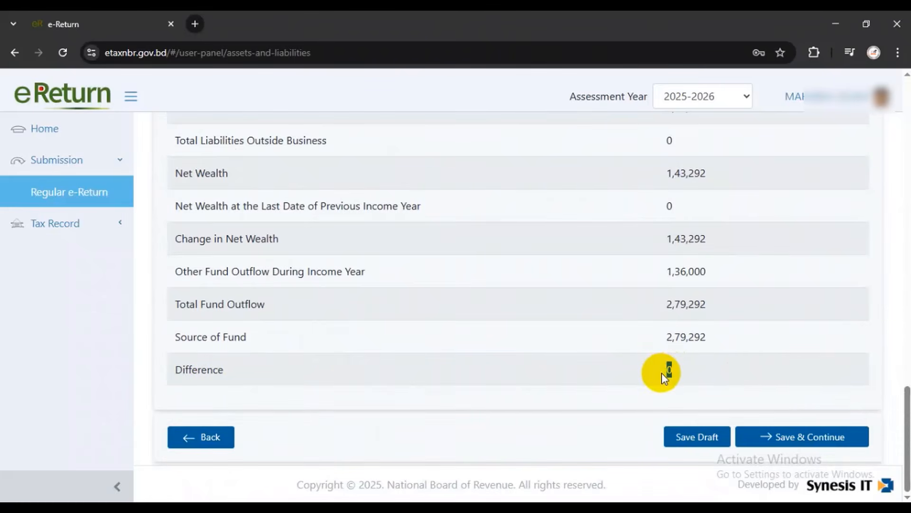
{"action": "left_click", "coordinate": [704, 363]}
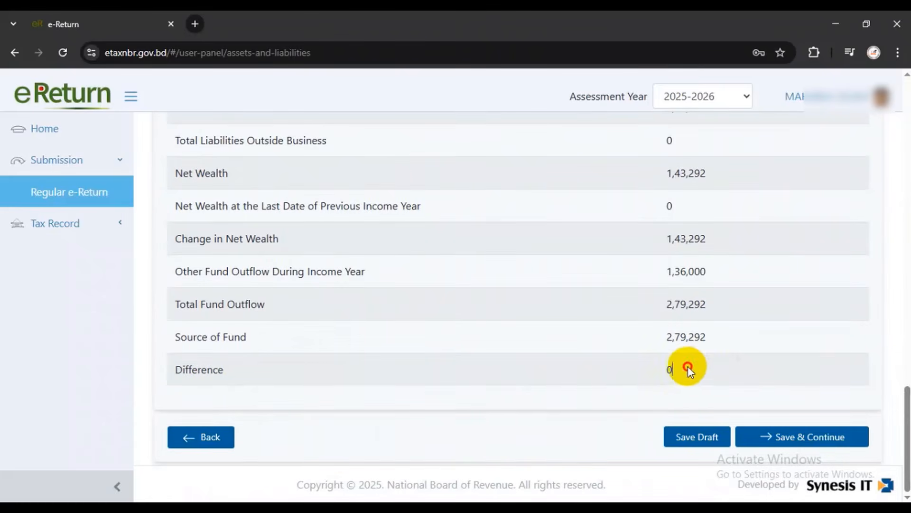
{"action": "left_click_drag", "start_coordinate": [688, 366], "coordinate": [663, 372]}
{"action": "scroll", "coordinate": [664, 372], "scroll_direction": "up", "scroll_amount": 7}
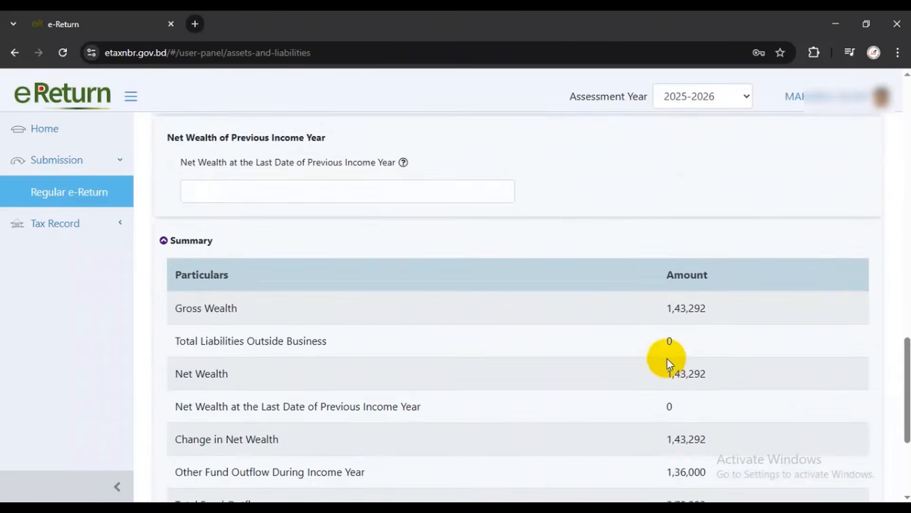
{"action": "left_click_drag", "start_coordinate": [175, 271], "coordinate": [328, 287]}
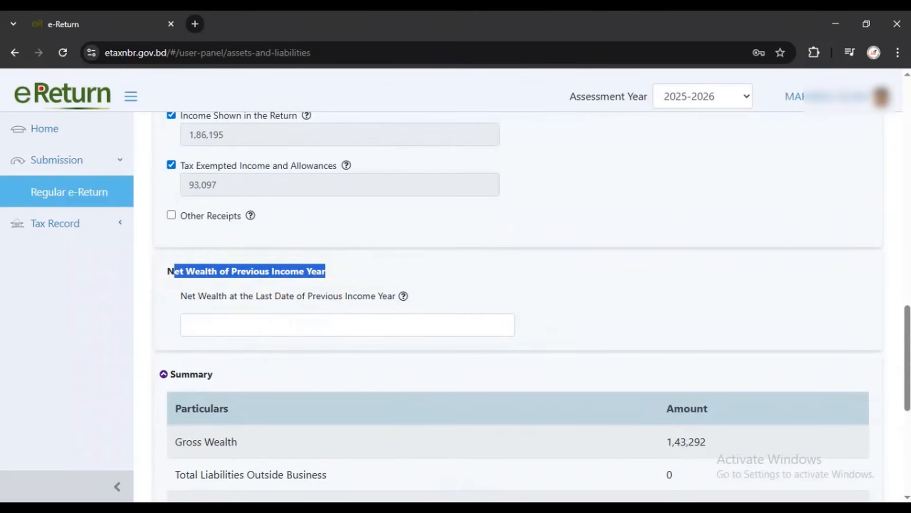
Enter 1,59,397 as net wealth at the last date of the previous income year
{"action": "left_click", "coordinate": [283, 329]}
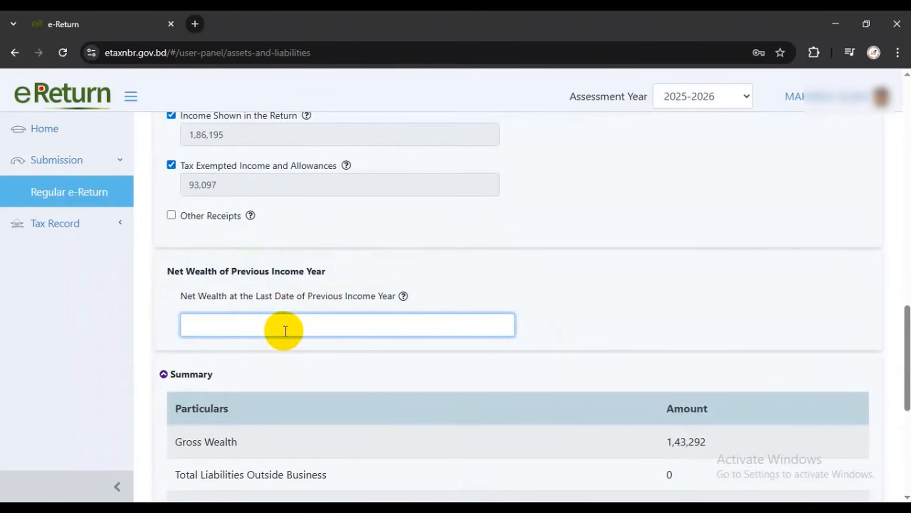
{"action": "type", "text": "1,59,397"}
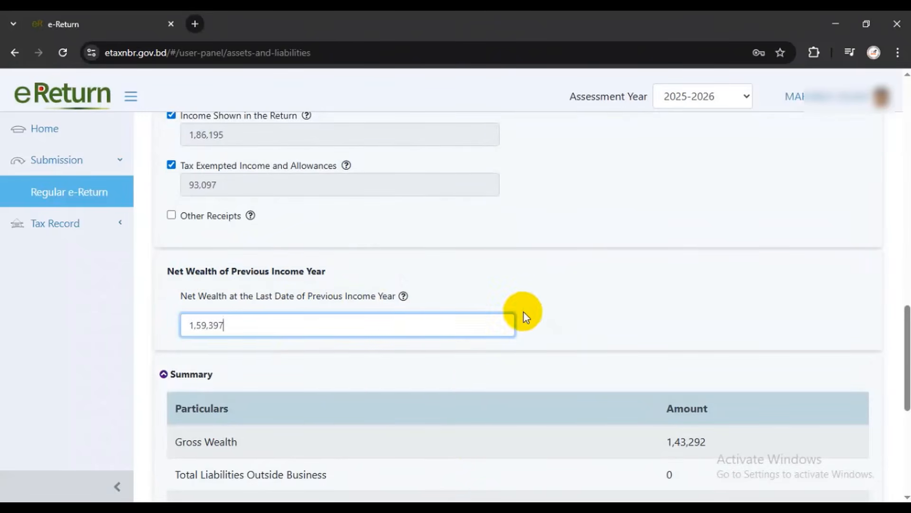
{"action": "left_click", "coordinate": [550, 309]}
{"action": "scroll", "coordinate": [555, 311], "scroll_direction": "down", "scroll_amount": 3}
{"action": "scroll", "coordinate": [557, 314], "scroll_direction": "down", "scroll_amount": 4}
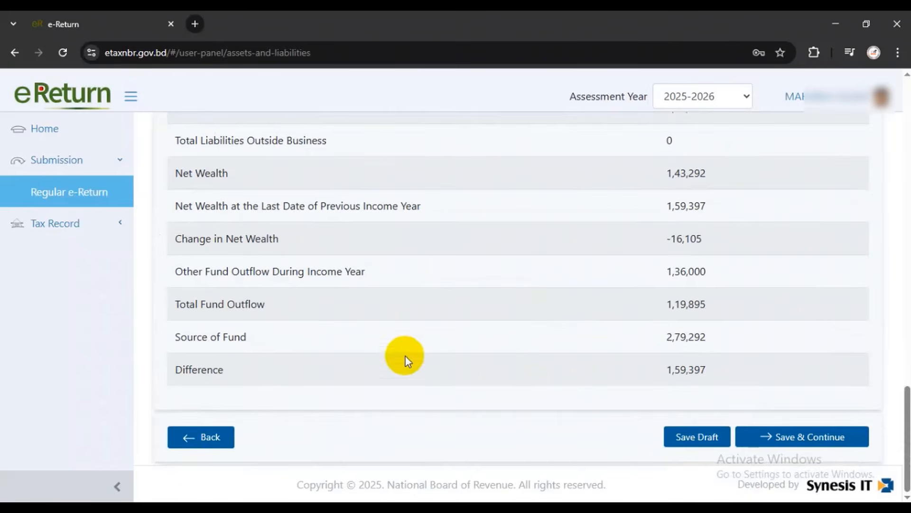
Review the summary, where the change is -16,105 and the Difference is now 1,59,397
{"action": "scroll", "coordinate": [325, 322], "scroll_direction": "up", "scroll_amount": 10}
{"action": "scroll", "coordinate": [244, 375], "scroll_direction": "down", "scroll_amount": 2}
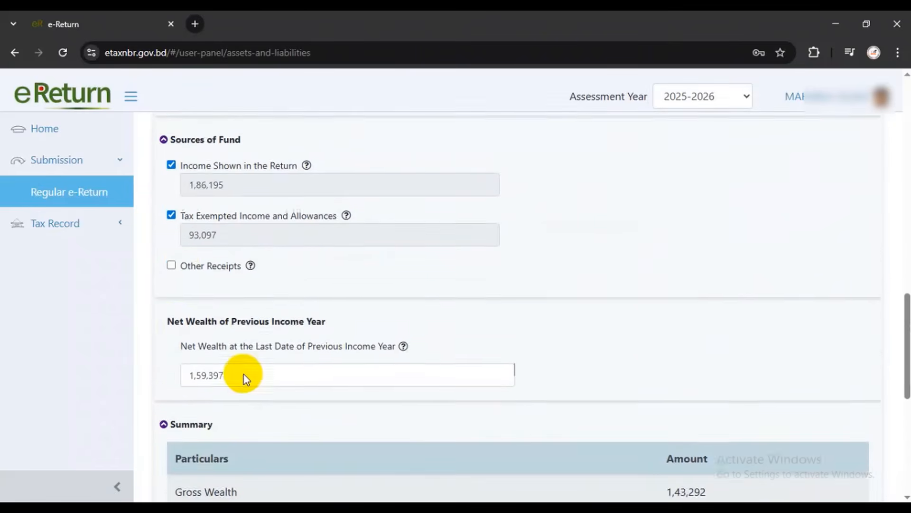
{"action": "scroll", "coordinate": [244, 375], "scroll_direction": "down", "scroll_amount": 1}
{"action": "left_click_drag", "start_coordinate": [174, 271], "coordinate": [329, 275]}
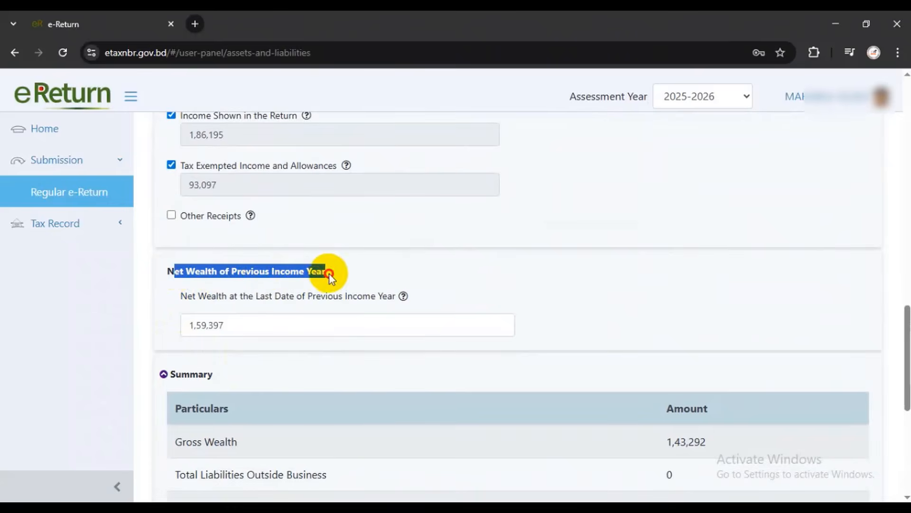
{"action": "scroll", "coordinate": [250, 295], "scroll_direction": "down", "scroll_amount": 1}
{"action": "scroll", "coordinate": [464, 305], "scroll_direction": "down", "scroll_amount": 5}
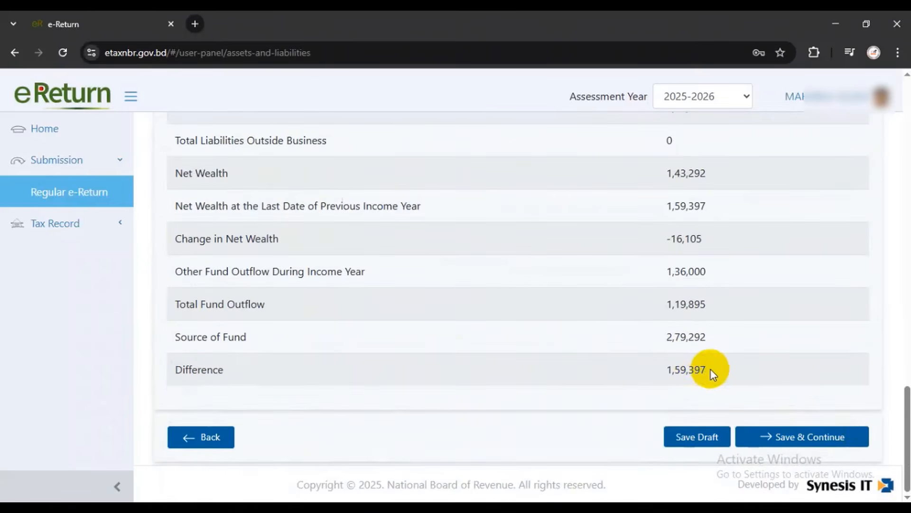
{"action": "left_click_drag", "start_coordinate": [711, 370], "coordinate": [664, 371]}
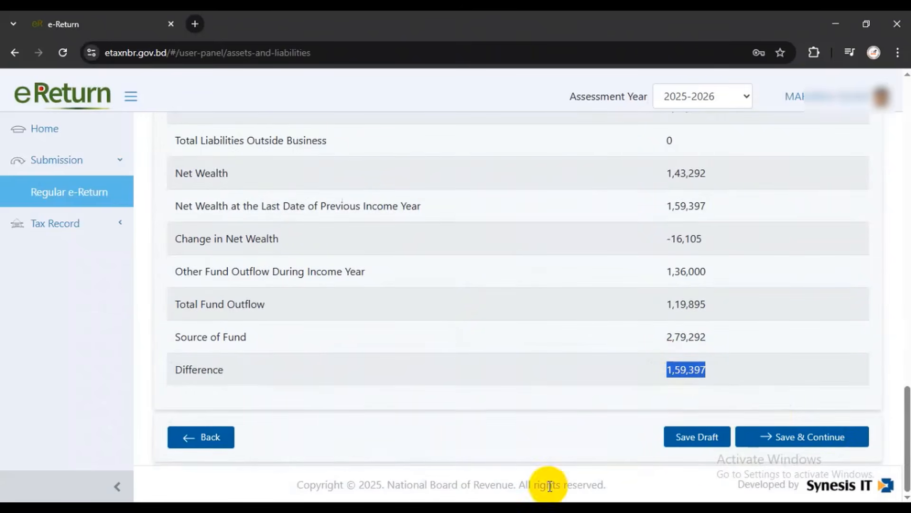
{"action": "scroll", "coordinate": [551, 342], "scroll_direction": "up", "scroll_amount": 10}
{"action": "scroll", "coordinate": [552, 342], "scroll_direction": "up", "scroll_amount": 4}
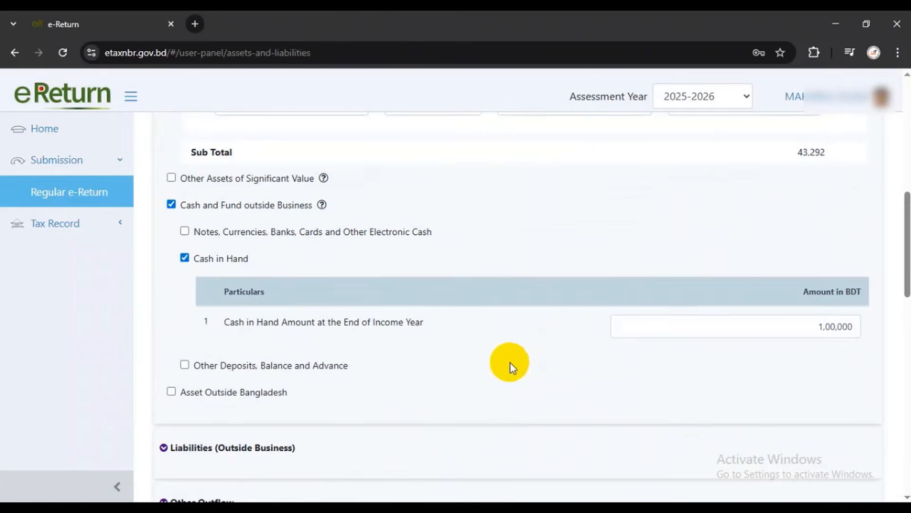
{"action": "scroll", "coordinate": [512, 368], "scroll_direction": "up", "scroll_amount": 4}
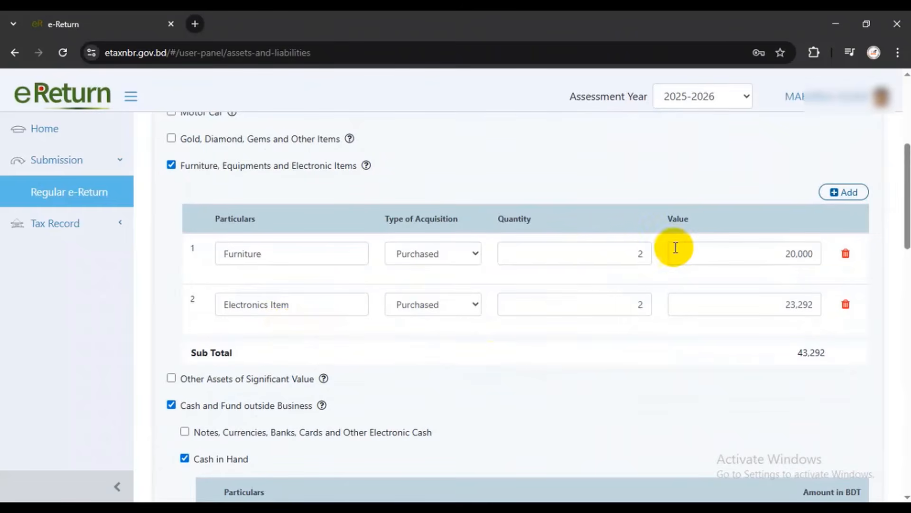
Change the Furniture row to quantity 4 and value 1,00,000
{"action": "left_click", "coordinate": [629, 255]}
{"action": "left_click_drag", "start_coordinate": [629, 256], "coordinate": [661, 255]}
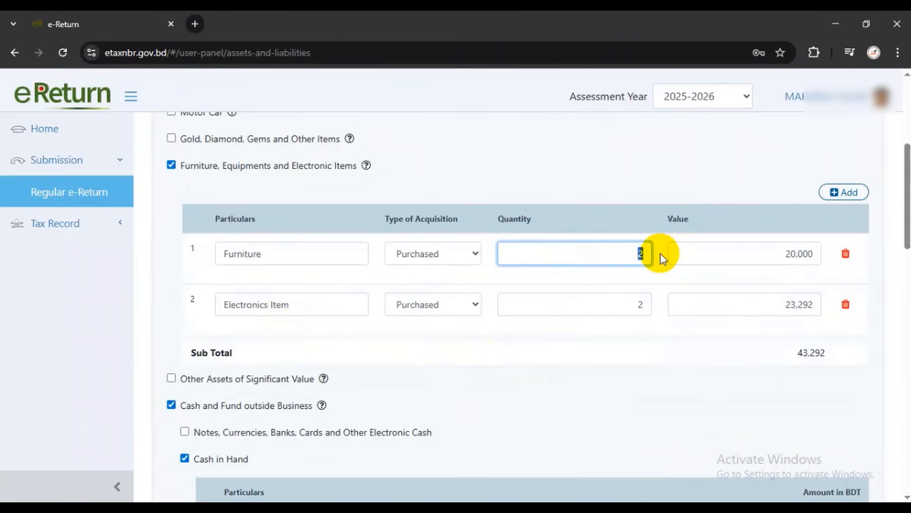
{"action": "key", "text": "BackSpace"}
{"action": "type", "text": "4"}
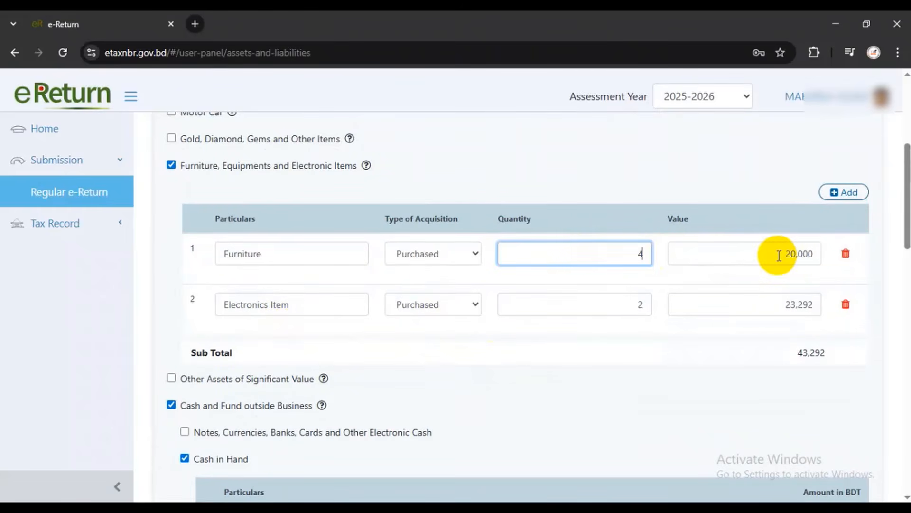
{"action": "left_click_drag", "start_coordinate": [783, 253], "coordinate": [820, 251]}
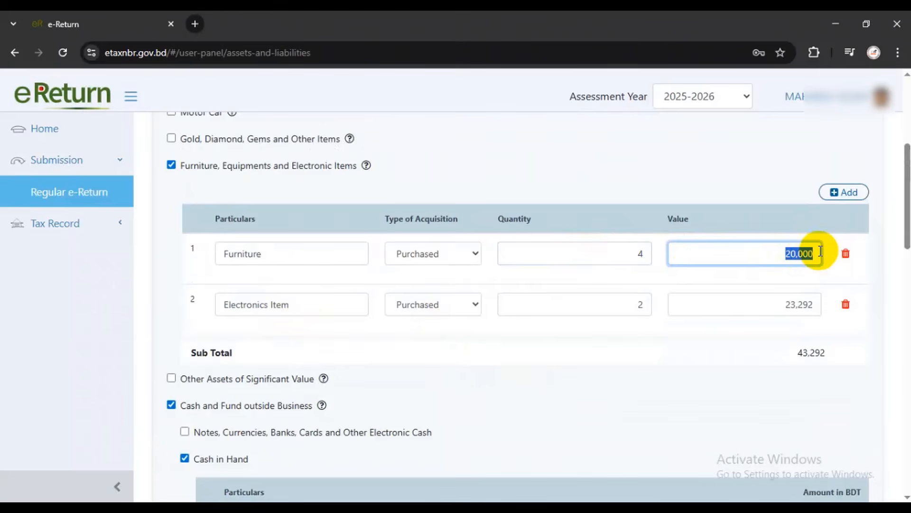
{"action": "key", "text": "BackSpace"}
{"action": "type", "text": "1,00,000"}
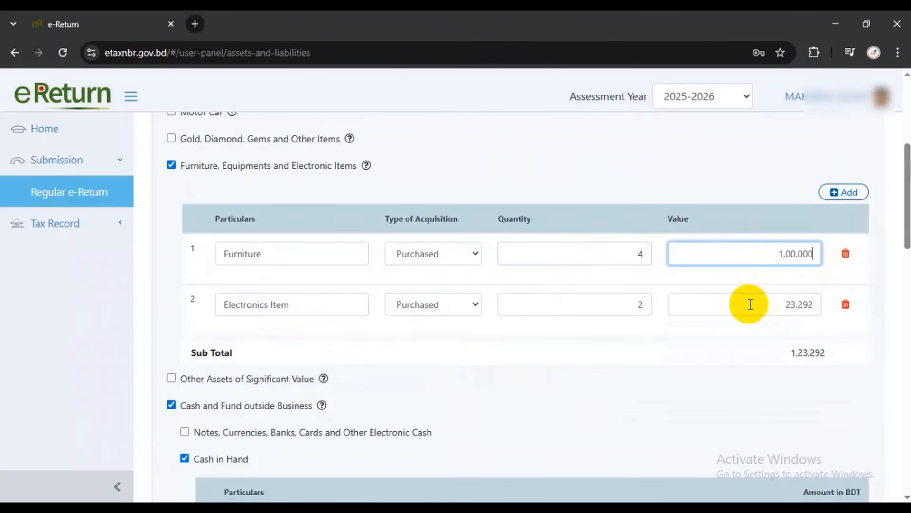
Keep Electronics Item as Purchased and update its entry to a value of 53,292
{"action": "left_click", "coordinate": [453, 309]}
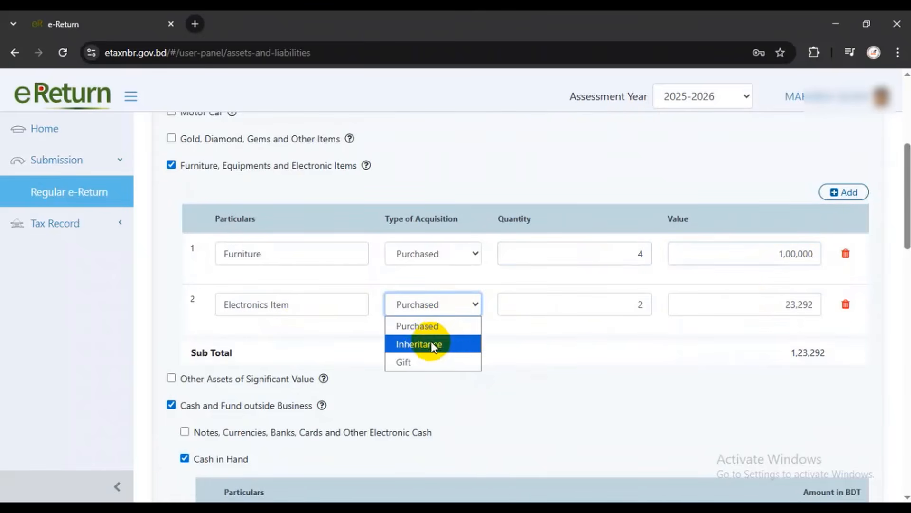
{"action": "left_click", "coordinate": [429, 328]}
{"action": "left_click_drag", "start_coordinate": [560, 309], "coordinate": [654, 305]}
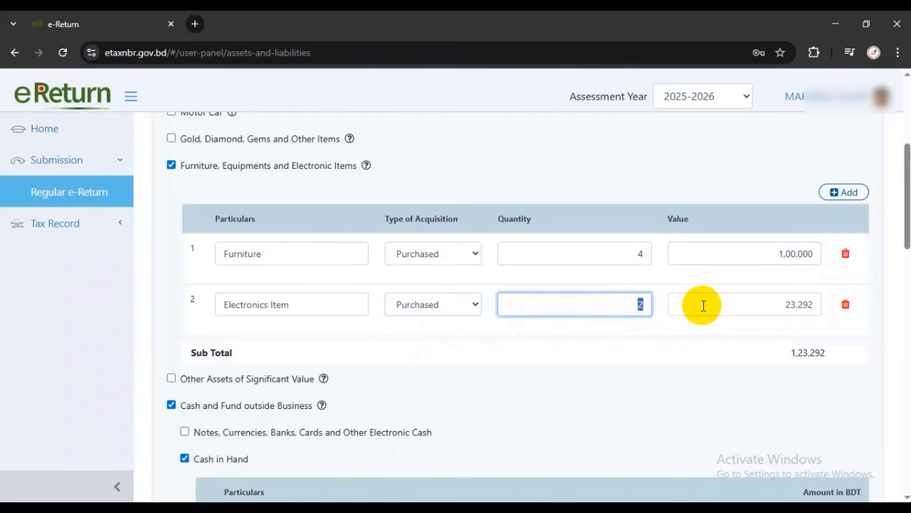
{"action": "type", "text": "5"}
{"action": "left_click", "coordinate": [769, 299]}
{"action": "scroll", "coordinate": [750, 300], "scroll_direction": "down", "scroll_amount": 20}
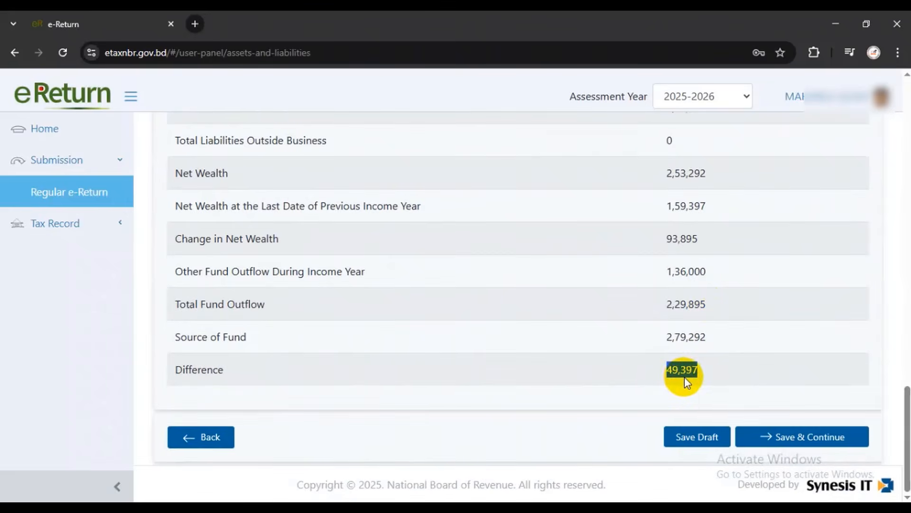
{"action": "scroll", "coordinate": [688, 379], "scroll_direction": "up", "scroll_amount": 15}
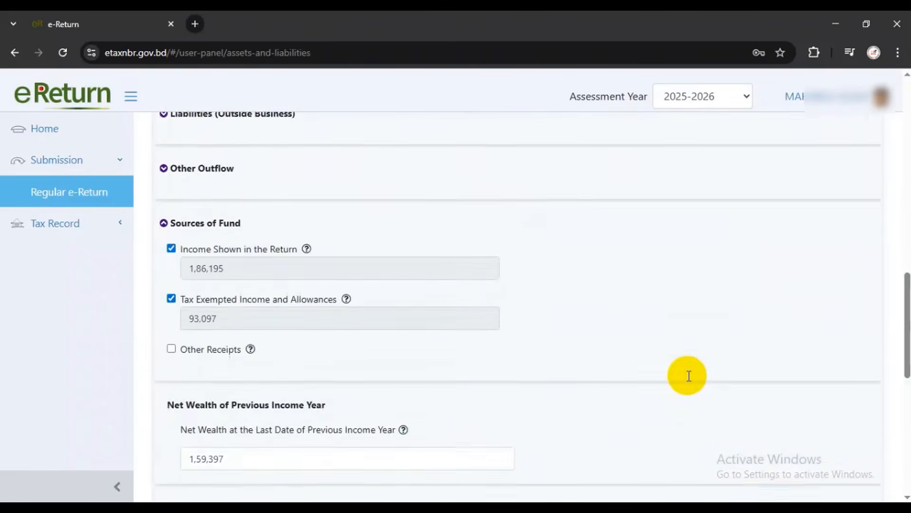
{"action": "scroll", "coordinate": [688, 380], "scroll_direction": "up", "scroll_amount": 5}
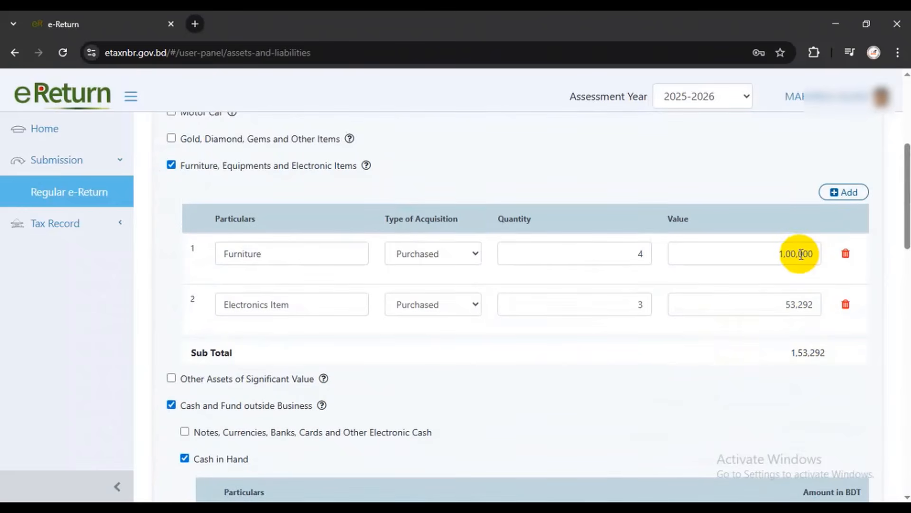
Adjust the Furniture value to 1,00,397, bringing the asset Sub Total to 1,53,689
{"action": "left_click_drag", "start_coordinate": [800, 253], "coordinate": [814, 253]}
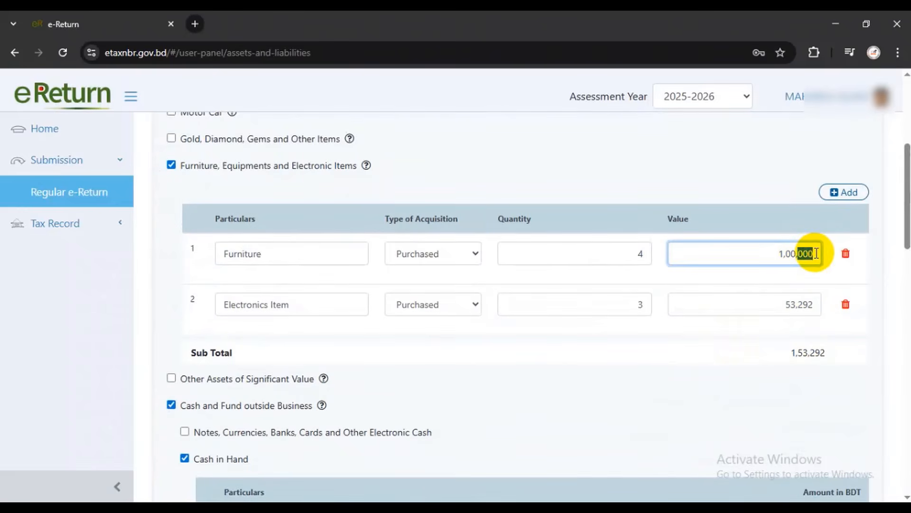
{"action": "type", "text": "392"}
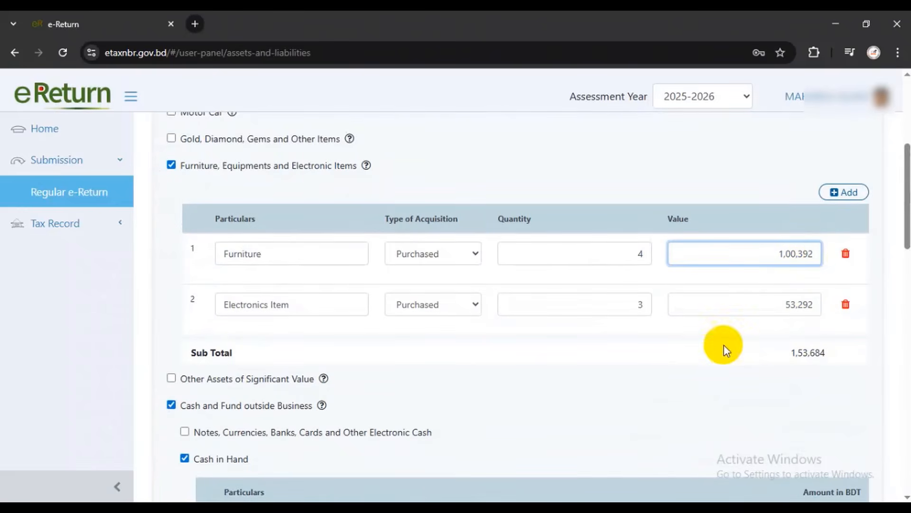
{"action": "scroll", "coordinate": [665, 373], "scroll_direction": "down", "scroll_amount": 20}
{"action": "double_click", "coordinate": [664, 375]}
{"action": "scroll", "coordinate": [665, 378], "scroll_direction": "up", "scroll_amount": 8}
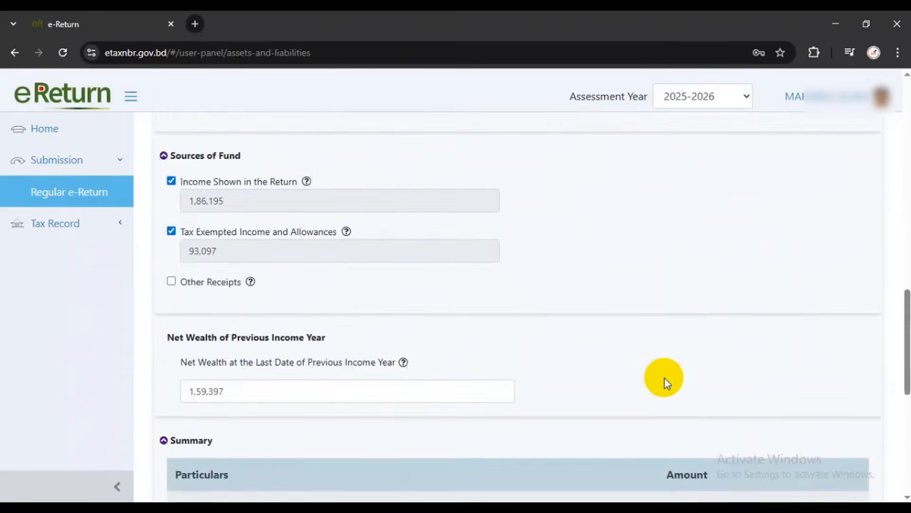
{"action": "scroll", "coordinate": [665, 378], "scroll_direction": "up", "scroll_amount": 12}
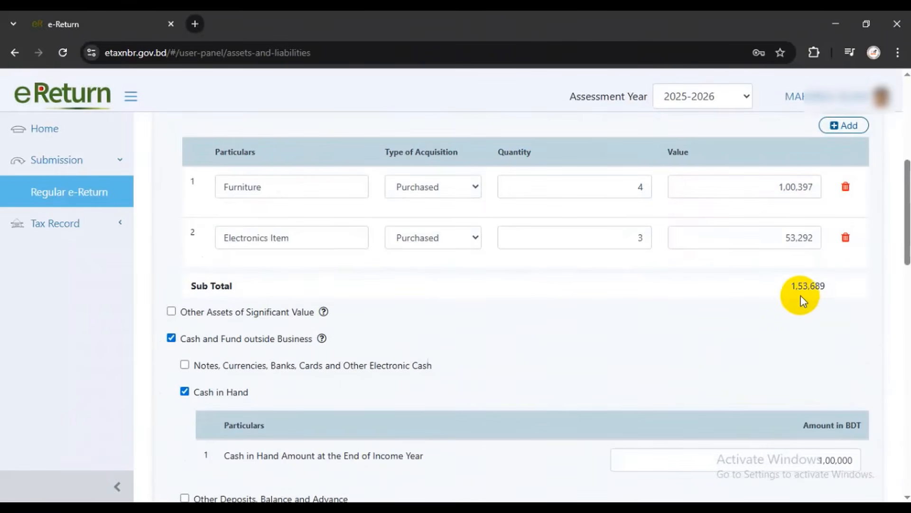
{"action": "scroll", "coordinate": [549, 359], "scroll_direction": "down", "scroll_amount": 5}
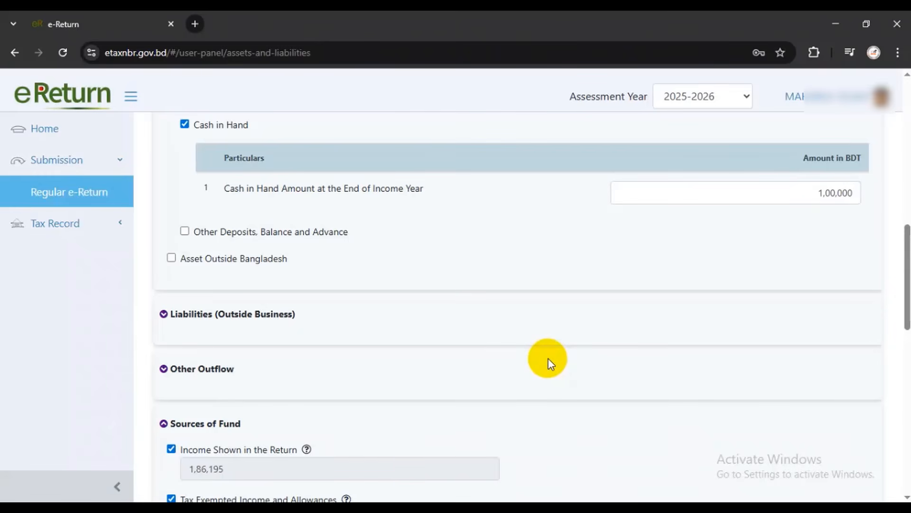
{"action": "scroll", "coordinate": [564, 354], "scroll_direction": "up", "scroll_amount": 7}
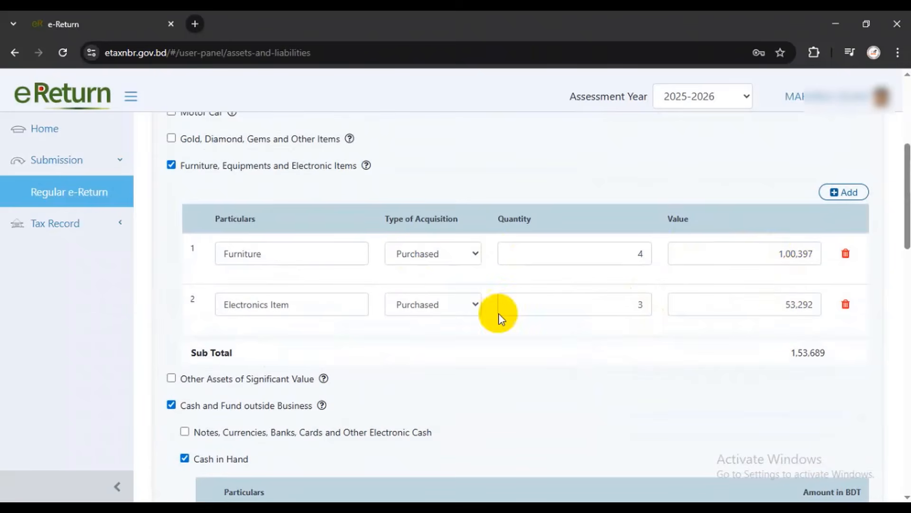
Change the Cash in Hand amount to 1,49,000
{"action": "scroll", "coordinate": [641, 344], "scroll_direction": "down", "scroll_amount": 1}
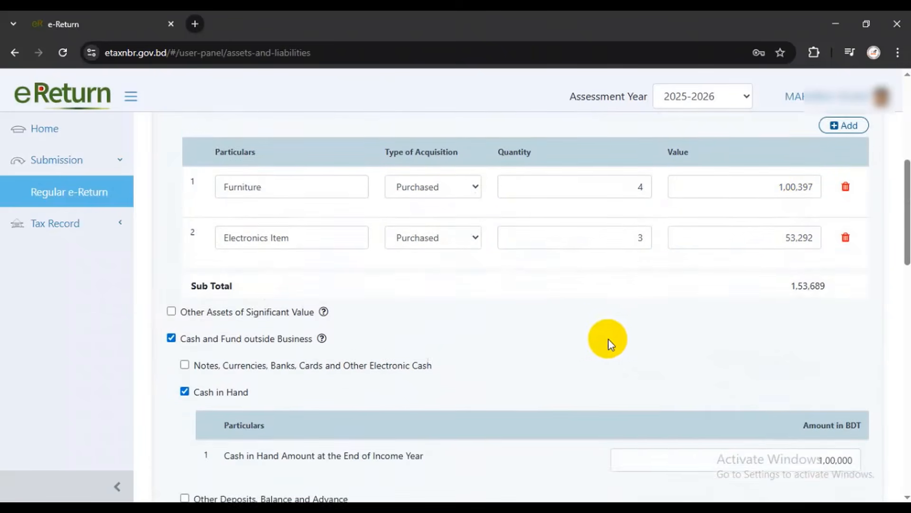
{"action": "scroll", "coordinate": [483, 317], "scroll_direction": "down", "scroll_amount": 1}
{"action": "scroll", "coordinate": [258, 284], "scroll_direction": "down", "scroll_amount": 2}
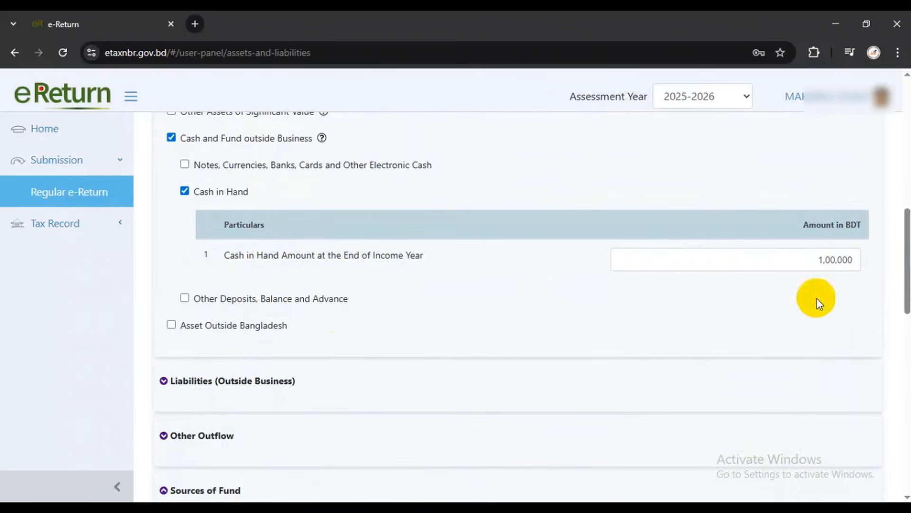
{"action": "left_click", "coordinate": [834, 260]}
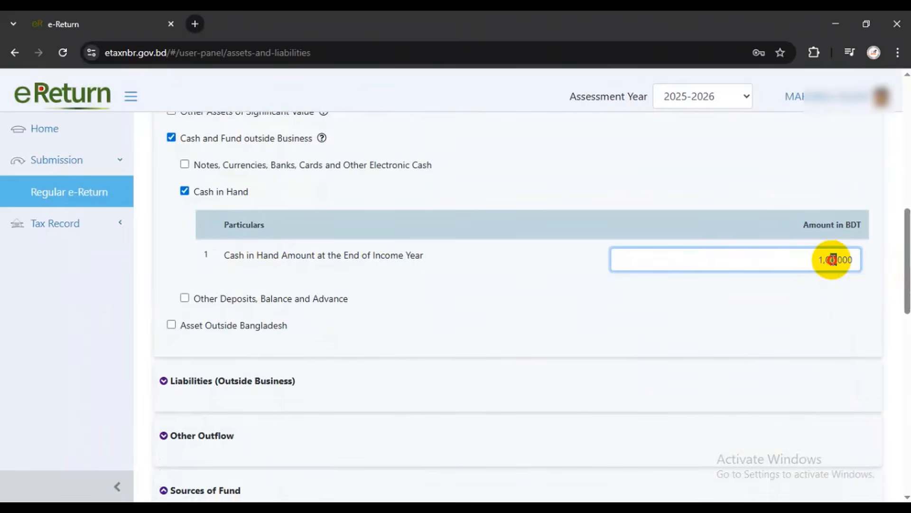
{"action": "left_click_drag", "start_coordinate": [836, 259], "coordinate": [825, 260]}
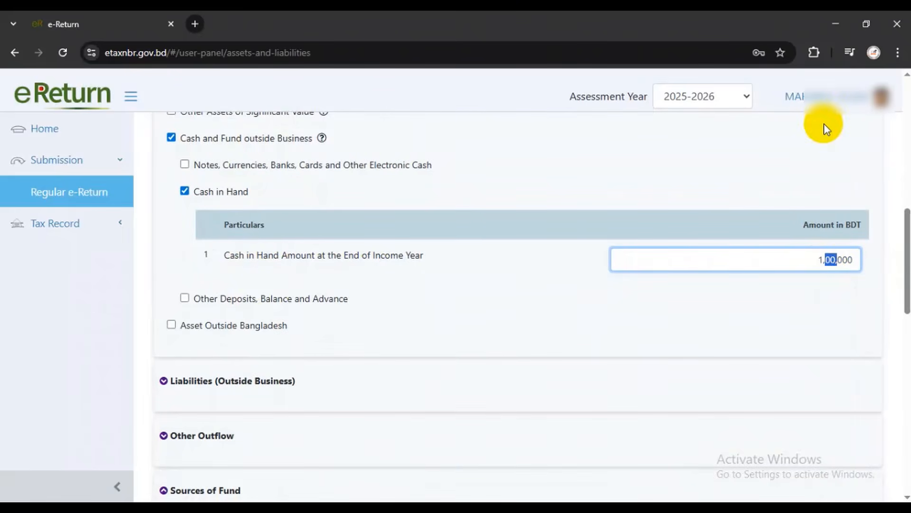
{"action": "type", "text": "40"}
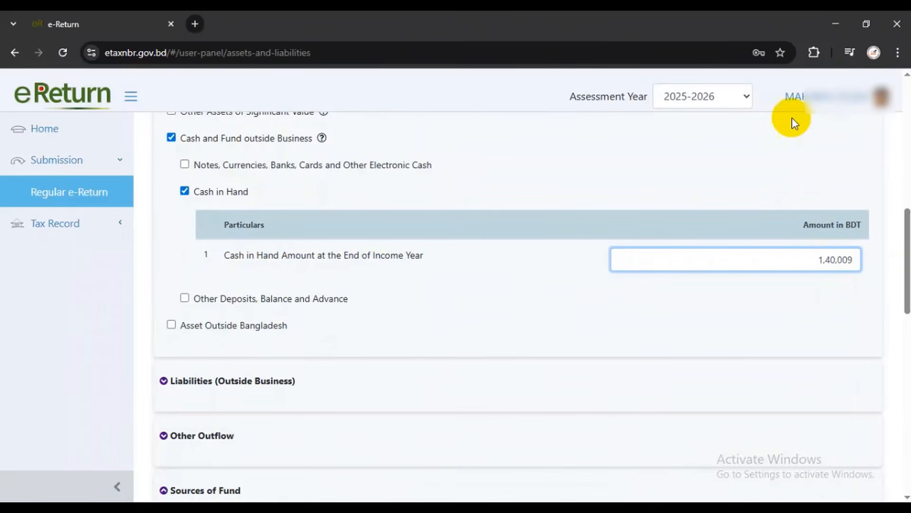
{"action": "double_click", "coordinate": [865, 261]}
{"action": "type", "text": "1"}
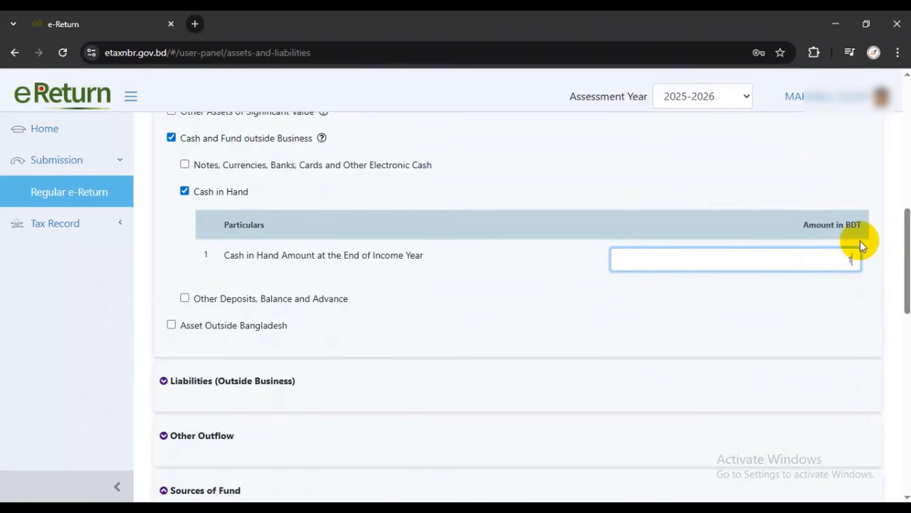
{"action": "type", "text": ",49,000"}
Confirm the summary Difference is now 0
{"action": "scroll", "coordinate": [841, 252], "scroll_direction": "down", "scroll_amount": 15}
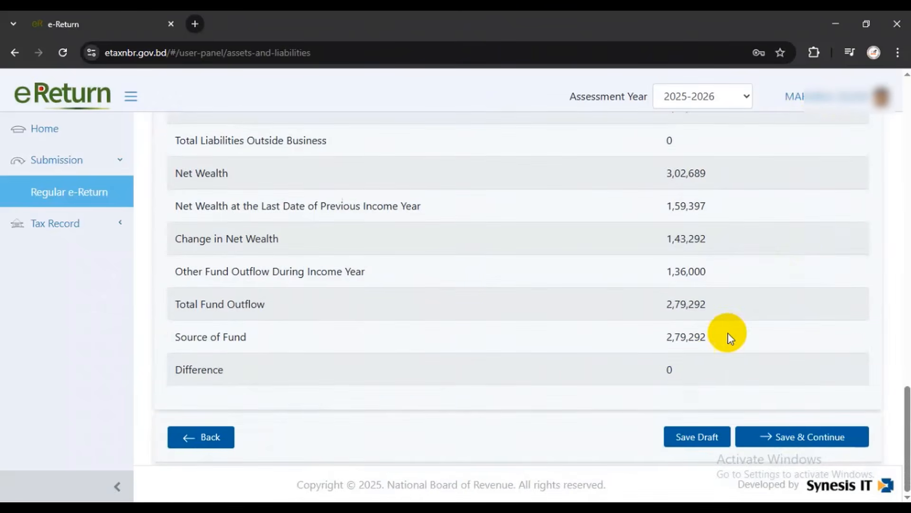
{"action": "double_click", "coordinate": [673, 369]}
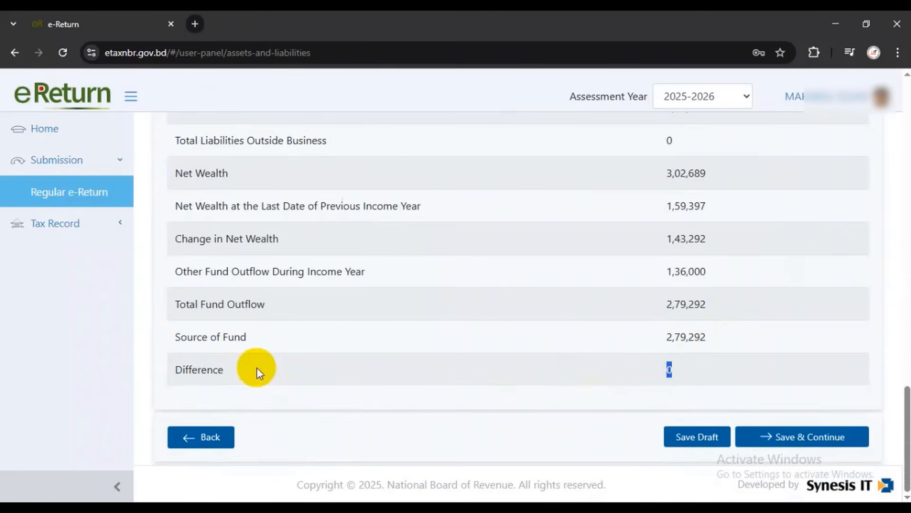
{"action": "double_click", "coordinate": [174, 369]}
{"action": "double_click", "coordinate": [669, 370]}
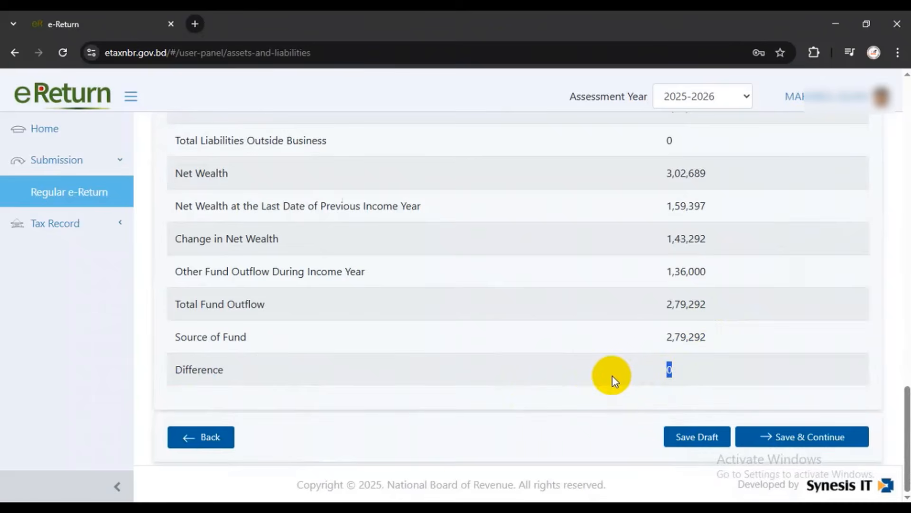
{"action": "scroll", "coordinate": [570, 373], "scroll_direction": "up", "scroll_amount": 3}
{"action": "scroll", "coordinate": [582, 372], "scroll_direction": "down", "scroll_amount": 1}
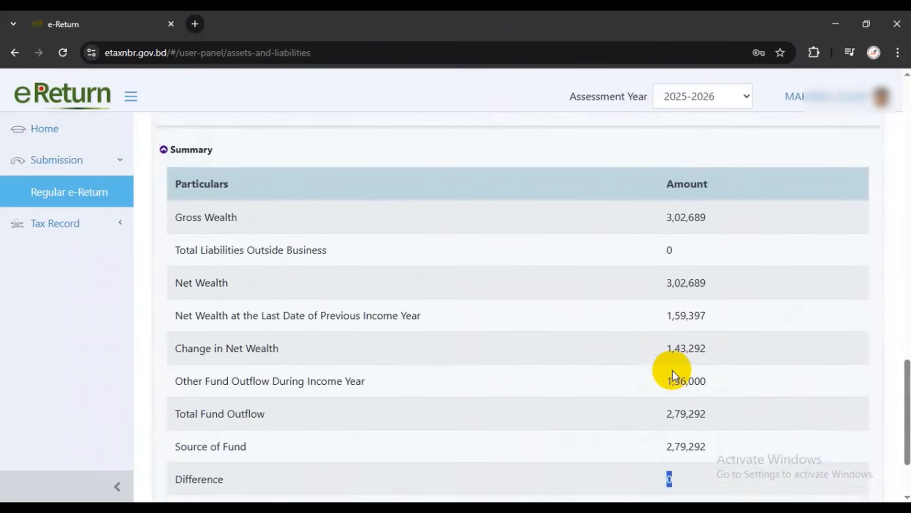
{"action": "scroll", "coordinate": [665, 357], "scroll_direction": "up", "scroll_amount": 12}
{"action": "scroll", "coordinate": [522, 343], "scroll_direction": "up", "scroll_amount": 10}
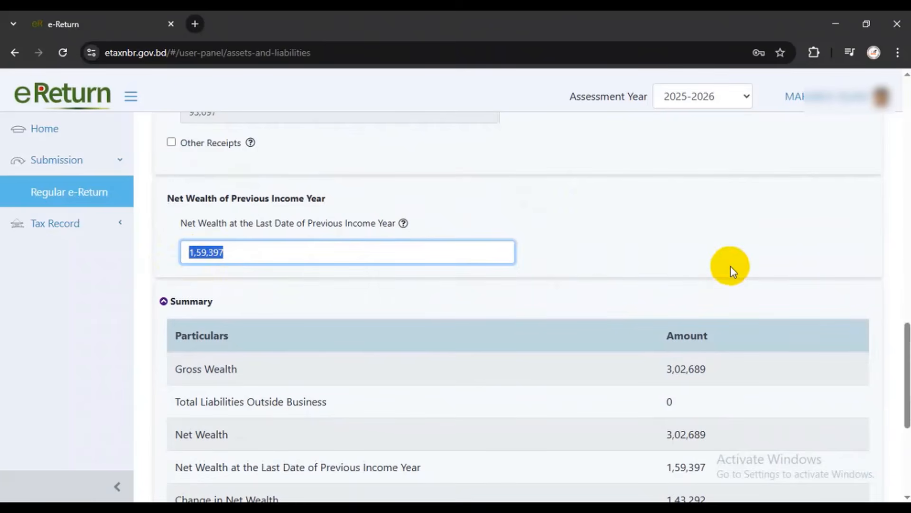
Save the Assets & Liabilities page and continue to Tax & Payment
{"action": "left_click", "coordinate": [731, 267]}
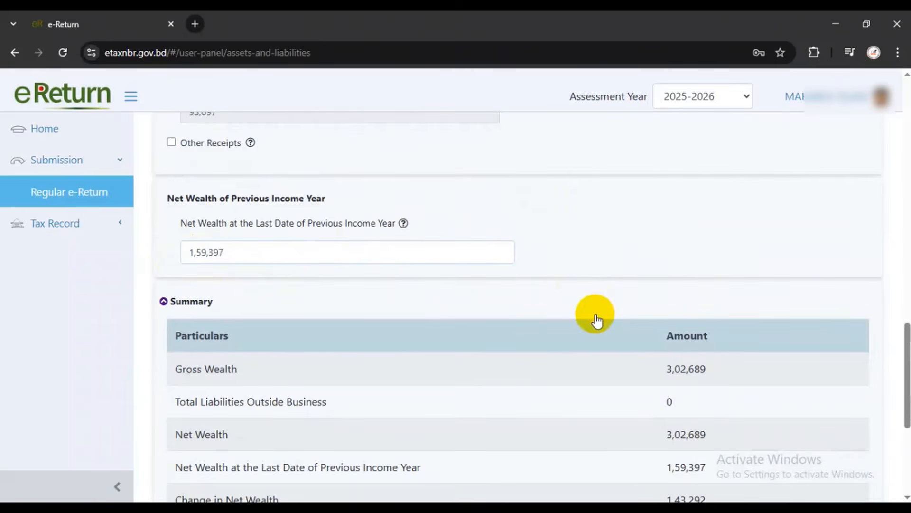
{"action": "scroll", "coordinate": [598, 313], "scroll_direction": "down", "scroll_amount": 3}
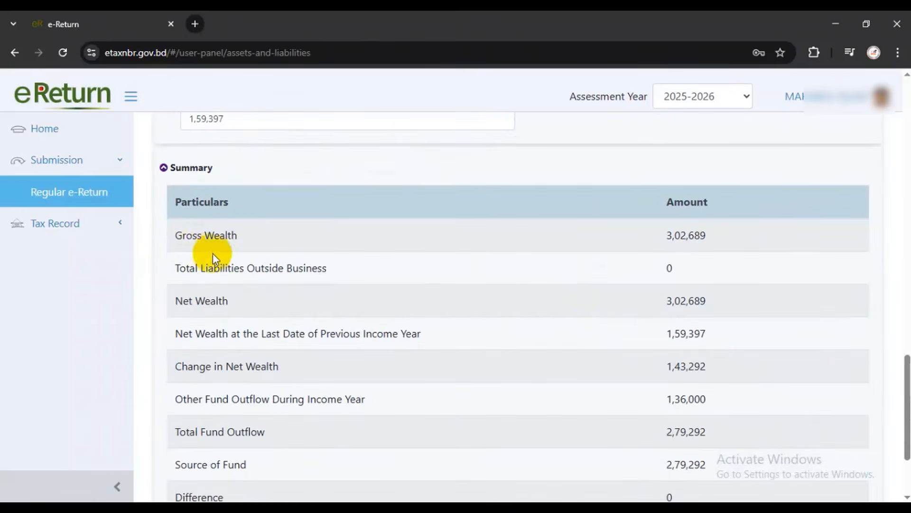
{"action": "scroll", "coordinate": [606, 323], "scroll_direction": "down", "scroll_amount": 2}
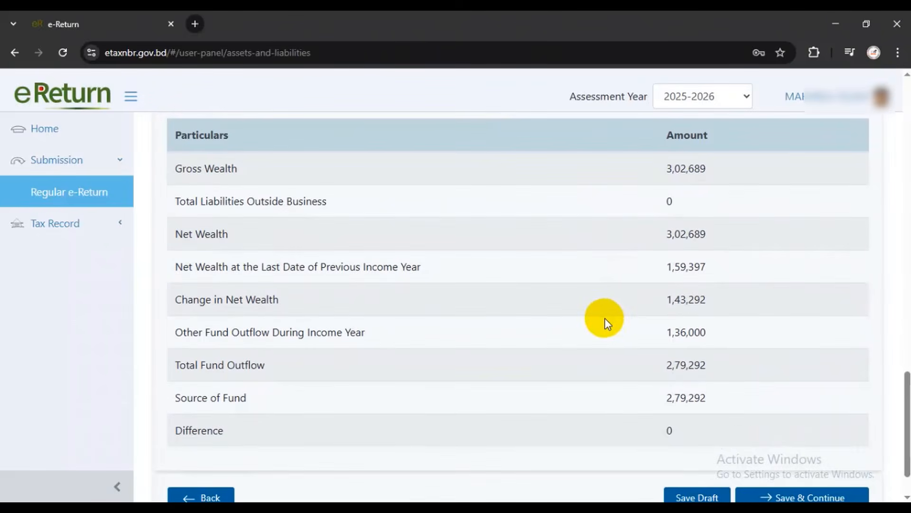
{"action": "scroll", "coordinate": [606, 319], "scroll_direction": "down", "scroll_amount": 2}
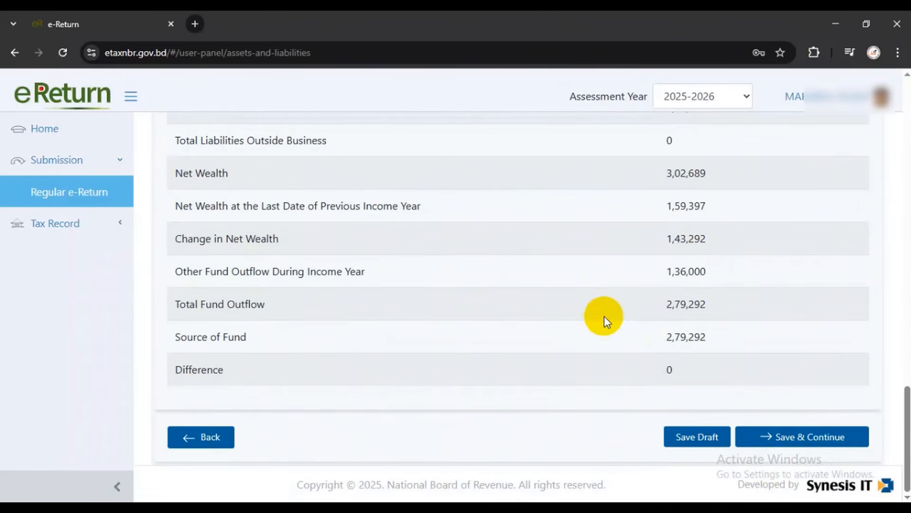
{"action": "left_click", "coordinate": [803, 438]}
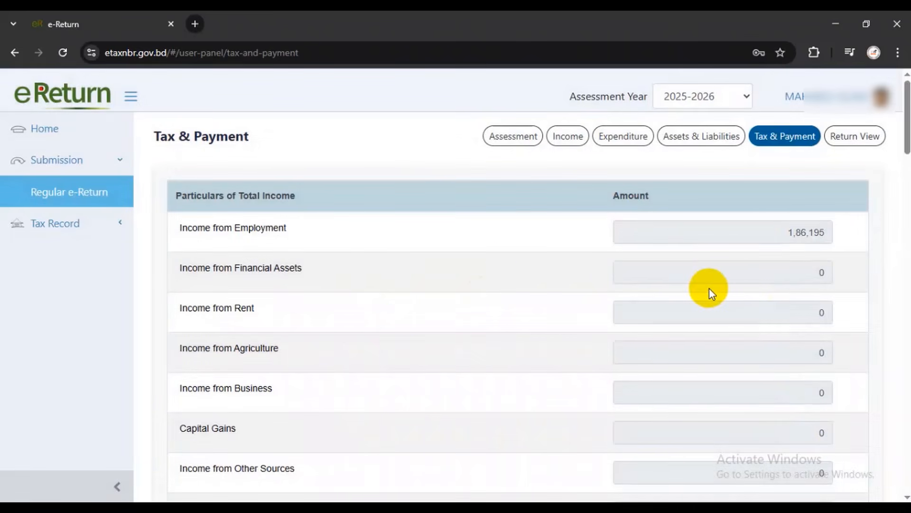
Review Tax & Payment down to a total payable of 0 and proceed to the online return
{"action": "scroll", "coordinate": [709, 288], "scroll_direction": "down", "scroll_amount": 2}
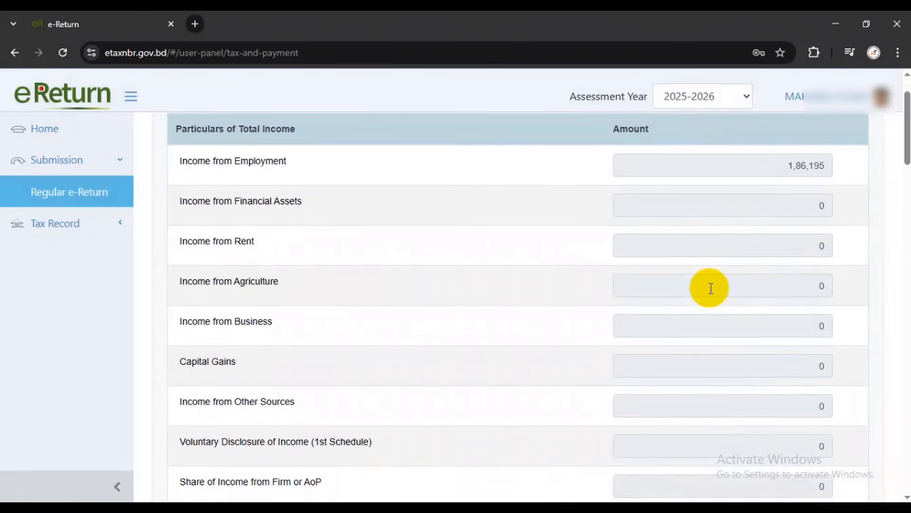
{"action": "scroll", "coordinate": [711, 288], "scroll_direction": "down", "scroll_amount": 8}
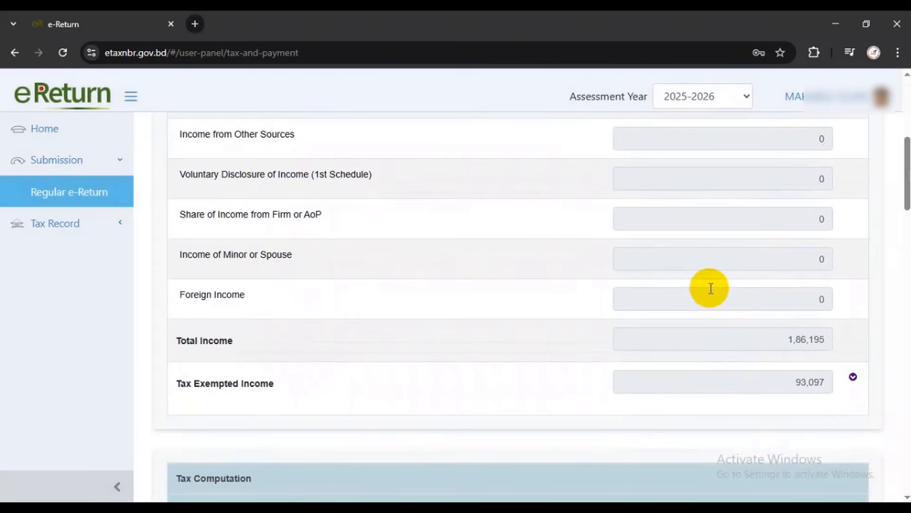
{"action": "scroll", "coordinate": [710, 288], "scroll_direction": "down", "scroll_amount": 2}
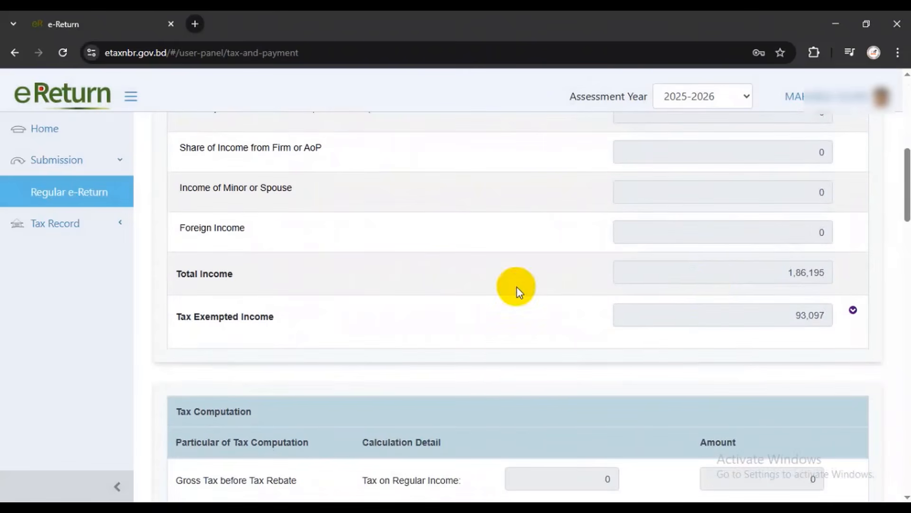
{"action": "scroll", "coordinate": [788, 275], "scroll_direction": "down", "scroll_amount": 18}
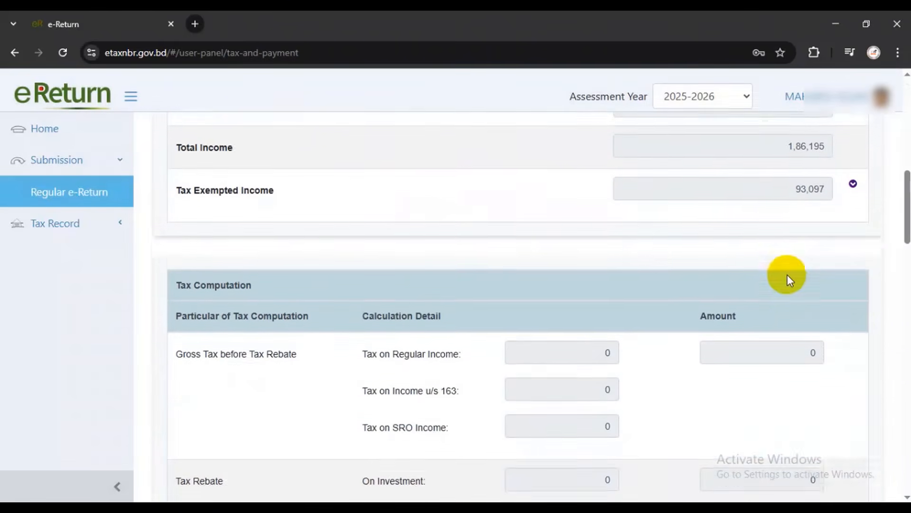
{"action": "scroll", "coordinate": [781, 273], "scroll_direction": "down", "scroll_amount": 8}
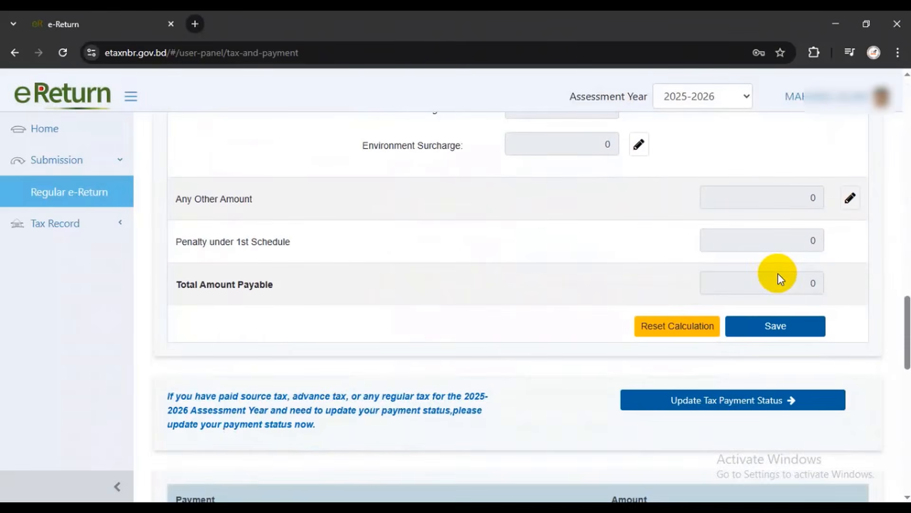
{"action": "scroll", "coordinate": [778, 273], "scroll_direction": "up", "scroll_amount": 20}
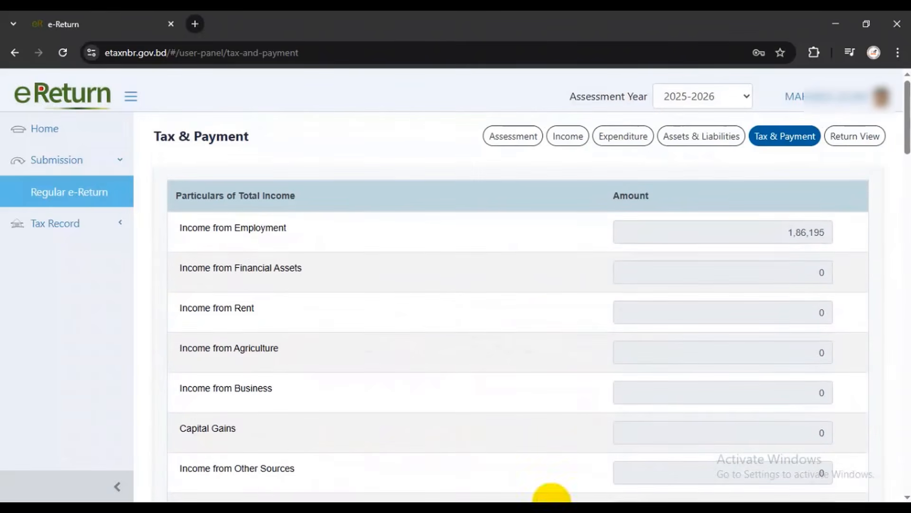
{"action": "scroll", "coordinate": [617, 346], "scroll_direction": "down", "scroll_amount": 20}
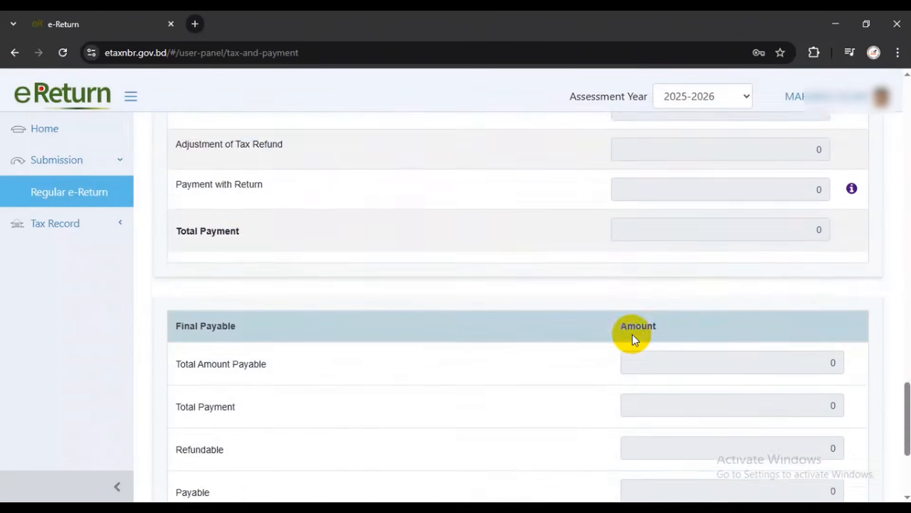
{"action": "scroll", "coordinate": [633, 334], "scroll_direction": "down", "scroll_amount": 5}
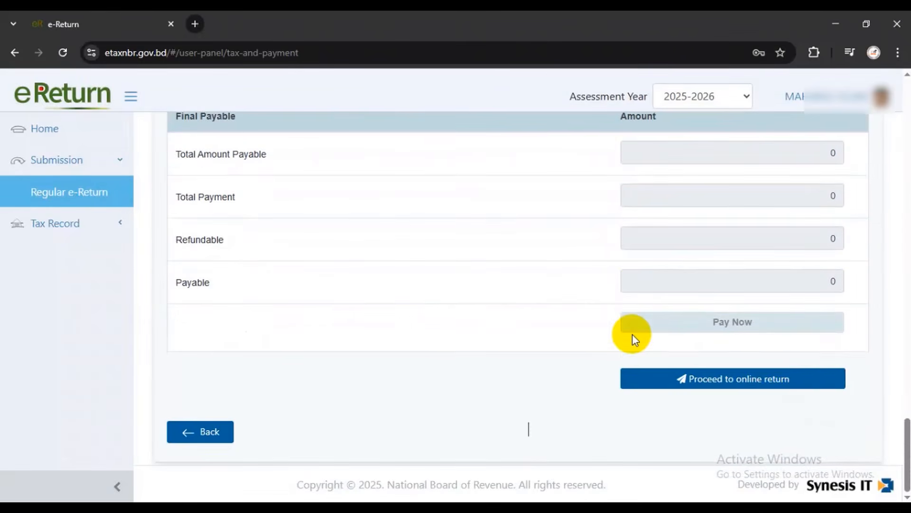
{"action": "left_click", "coordinate": [742, 378]}
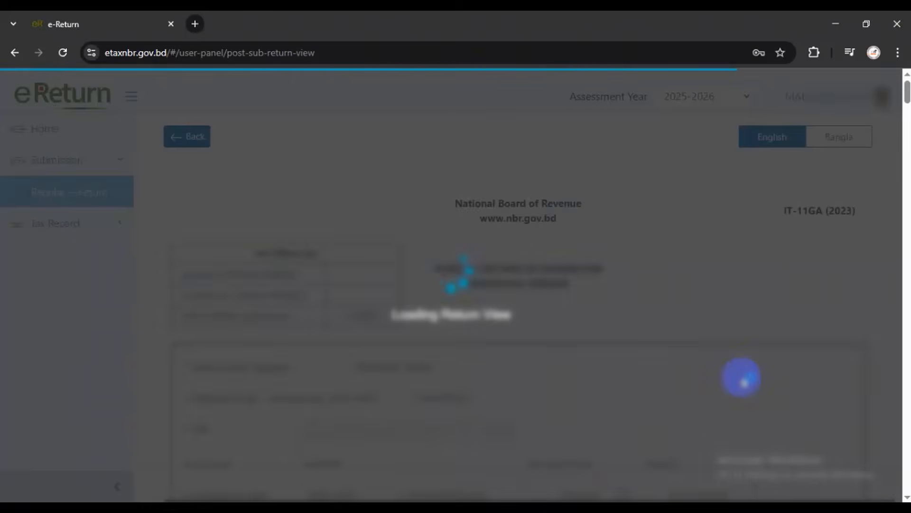
Look through the IT-11GA return preview to the end and choose Submit Return
{"action": "scroll", "coordinate": [597, 394], "scroll_direction": "down", "scroll_amount": 4}
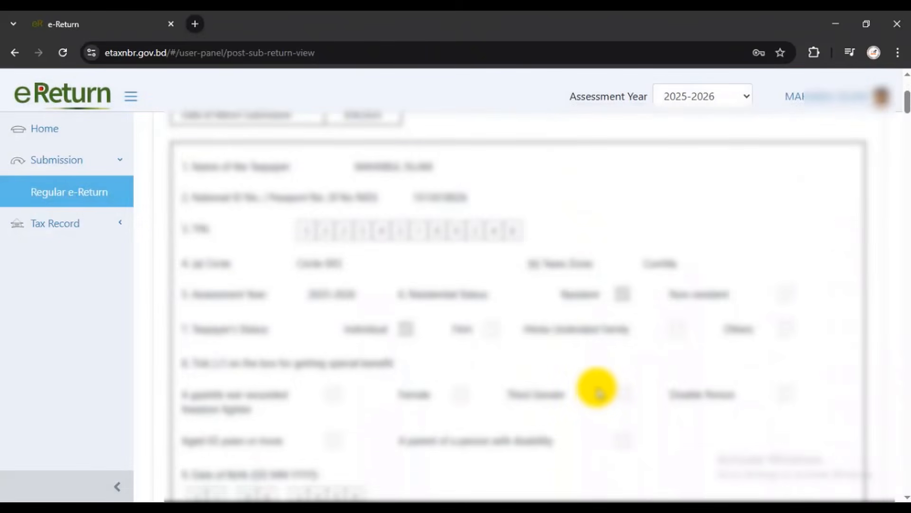
{"action": "scroll", "coordinate": [597, 393], "scroll_direction": "down", "scroll_amount": 12}
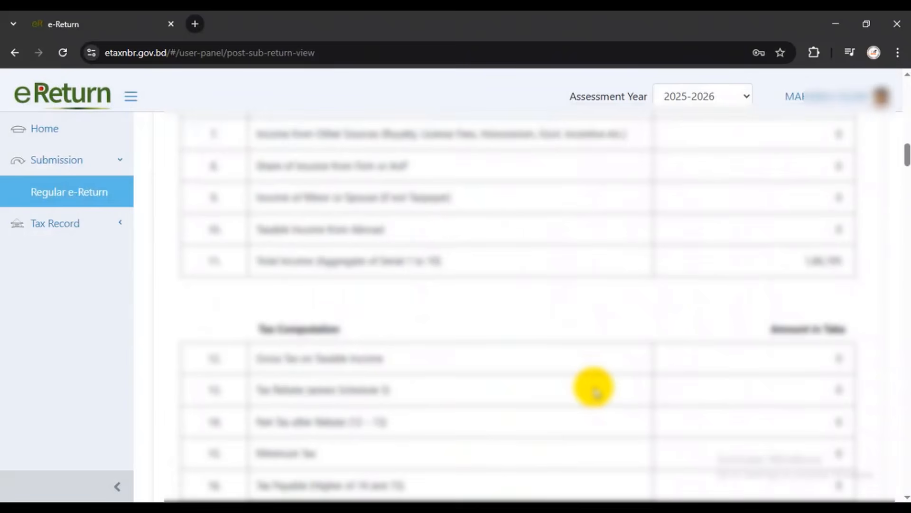
{"action": "scroll", "coordinate": [595, 392], "scroll_direction": "up", "scroll_amount": 5}
{"action": "scroll", "coordinate": [595, 392], "scroll_direction": "down", "scroll_amount": 14}
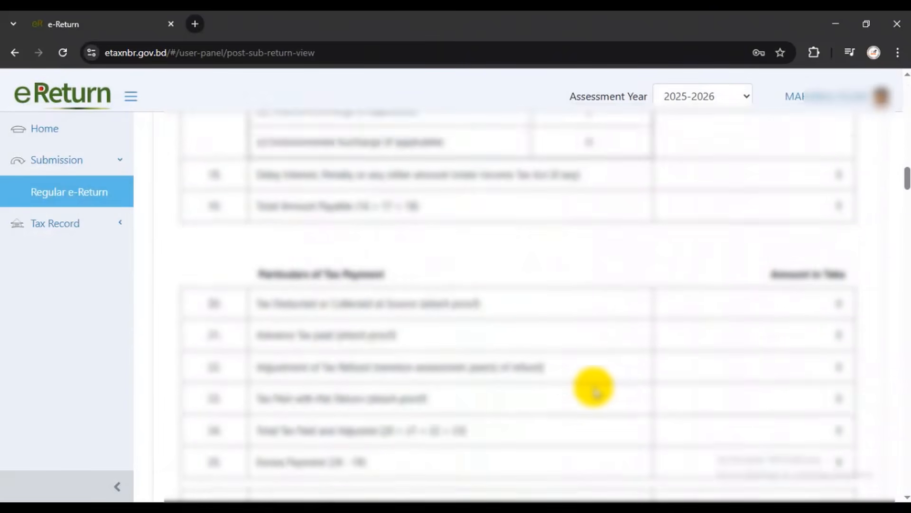
{"action": "scroll", "coordinate": [596, 391], "scroll_direction": "down", "scroll_amount": 14}
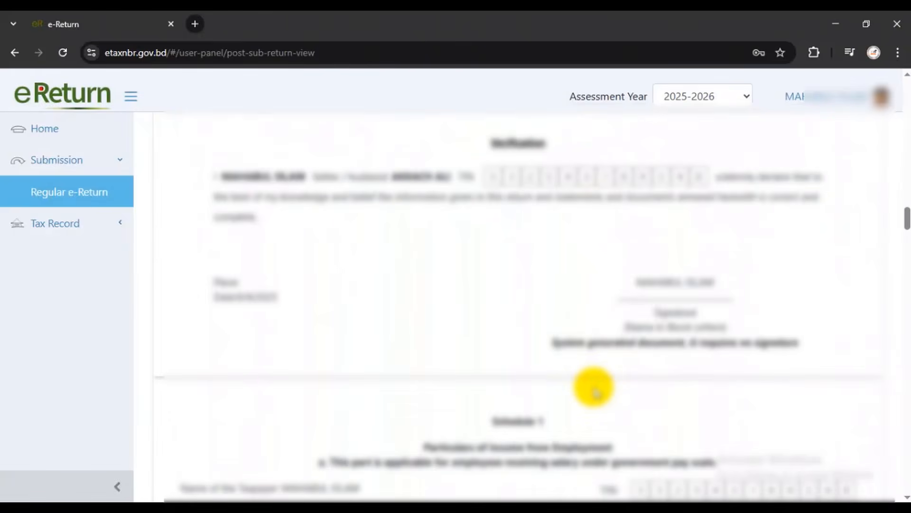
{"action": "scroll", "coordinate": [595, 390], "scroll_direction": "down", "scroll_amount": 12}
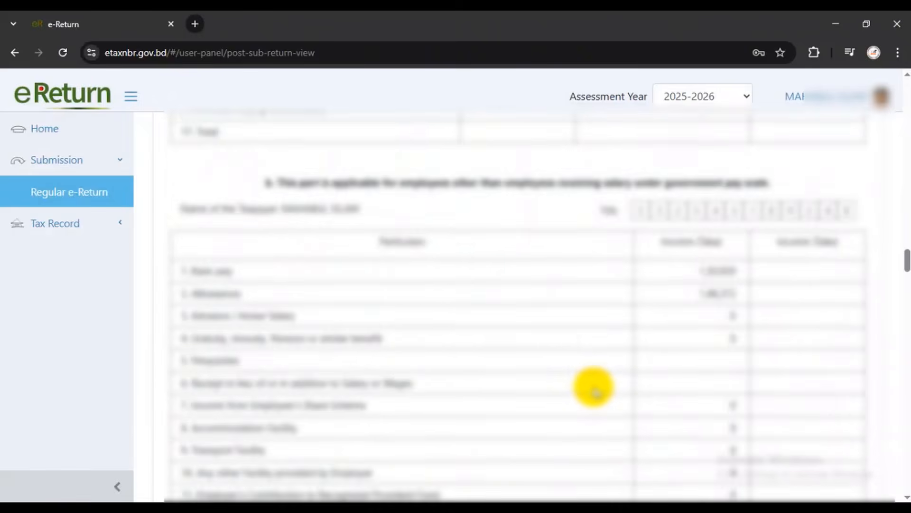
{"action": "scroll", "coordinate": [595, 390], "scroll_direction": "down", "scroll_amount": 15}
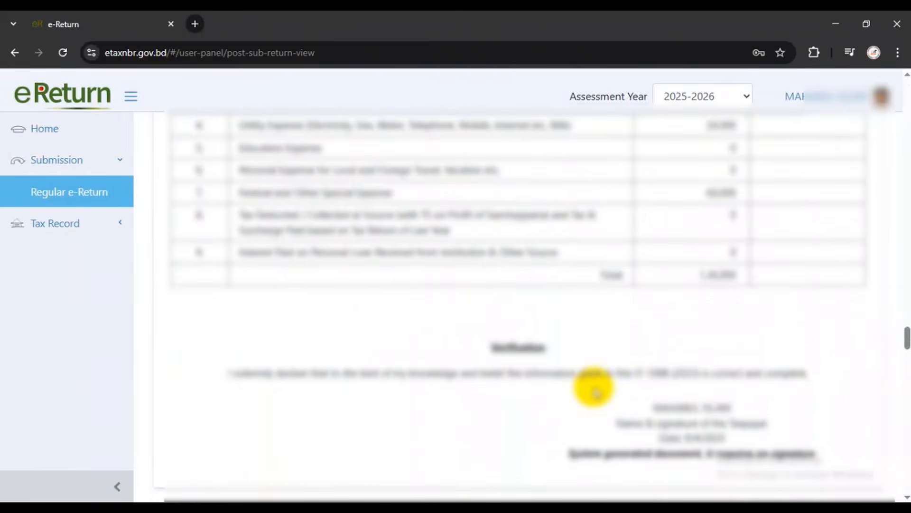
{"action": "scroll", "coordinate": [594, 389], "scroll_direction": "up", "scroll_amount": 5}
{"action": "scroll", "coordinate": [594, 389], "scroll_direction": "down", "scroll_amount": 3}
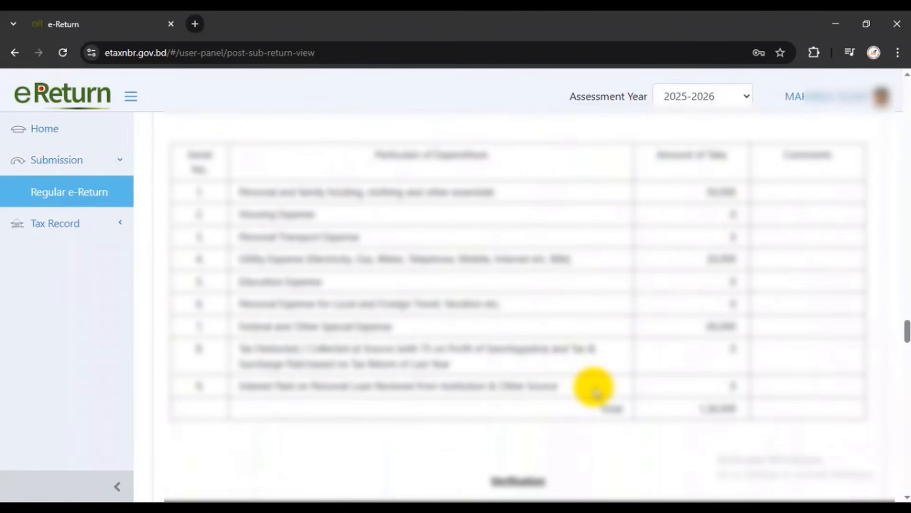
{"action": "scroll", "coordinate": [594, 390], "scroll_direction": "down", "scroll_amount": 15}
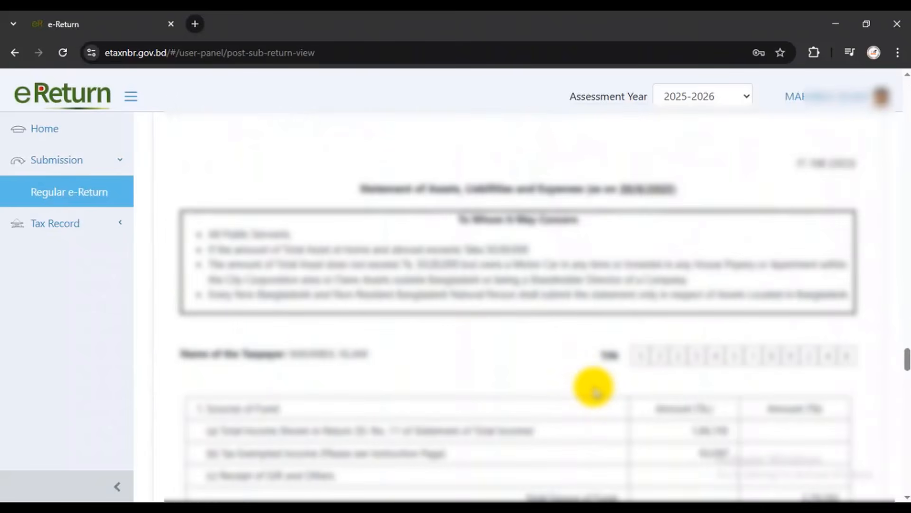
{"action": "scroll", "coordinate": [594, 387], "scroll_direction": "down", "scroll_amount": 15}
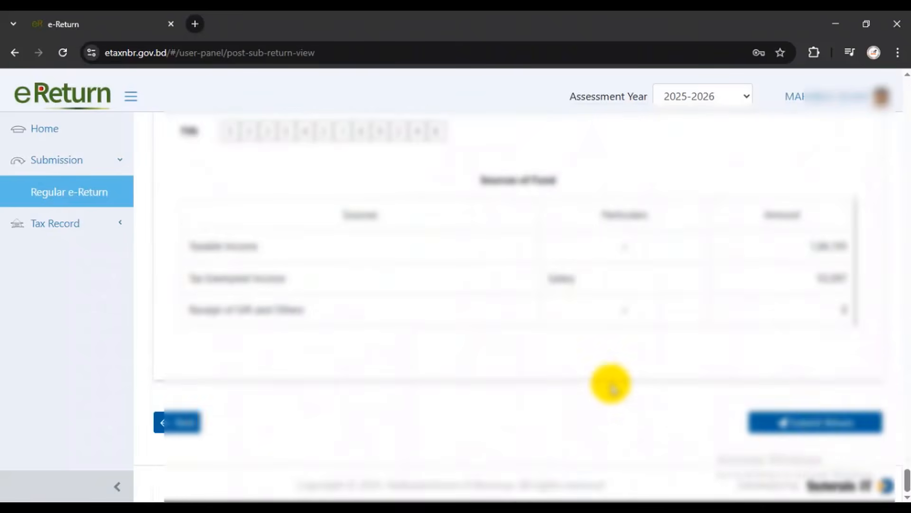
{"action": "left_click", "coordinate": [819, 422]}
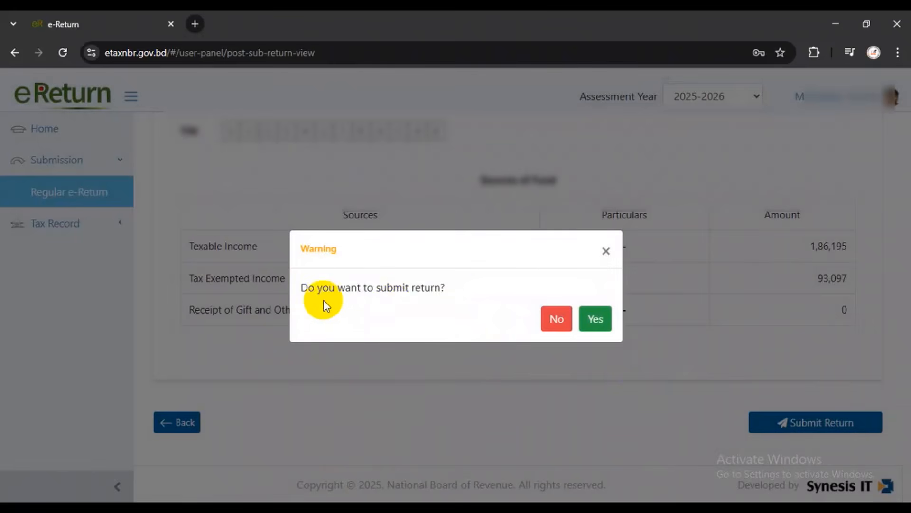
{"action": "left_click_drag", "start_coordinate": [308, 287], "coordinate": [565, 309]}
Confirm the submission and open the acknowledgement receipt
{"action": "left_click", "coordinate": [593, 318]}
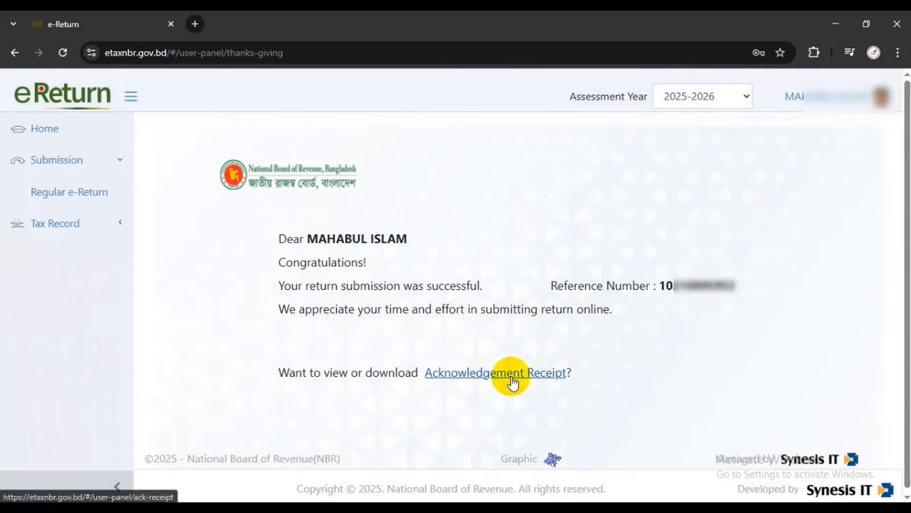
{"action": "left_click", "coordinate": [513, 375]}
{"action": "scroll", "coordinate": [578, 356], "scroll_direction": "down", "scroll_amount": 5}
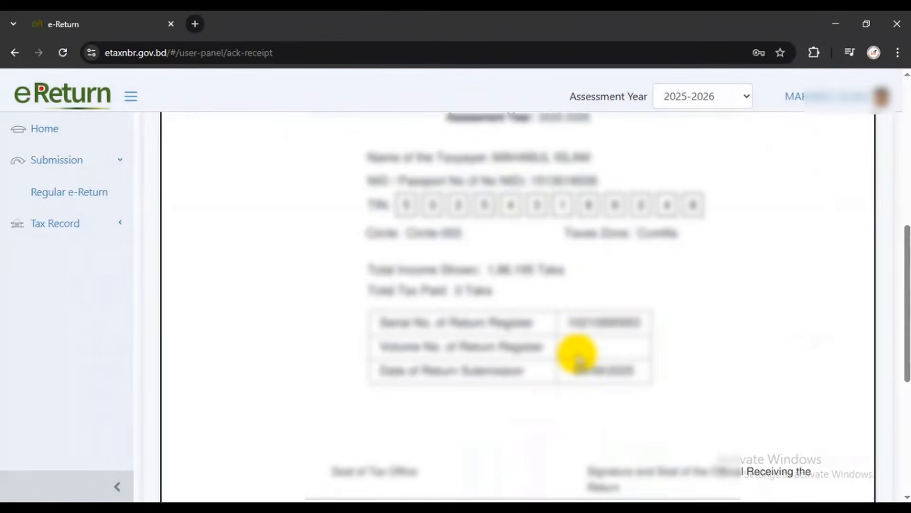
{"action": "scroll", "coordinate": [569, 354], "scroll_direction": "down", "scroll_amount": 5}
Set up the acknowledgement receipt printout on the EPSON L130 Series, checking paper size
{"action": "left_click", "coordinate": [712, 365]}
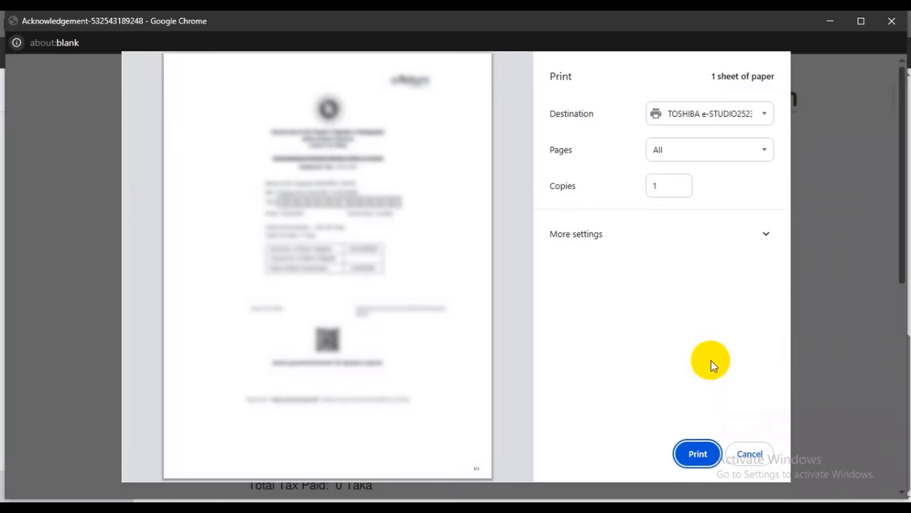
{"action": "left_click", "coordinate": [707, 114]}
{"action": "left_click", "coordinate": [688, 152]}
{"action": "left_click", "coordinate": [694, 270]}
{"action": "left_click", "coordinate": [696, 318]}
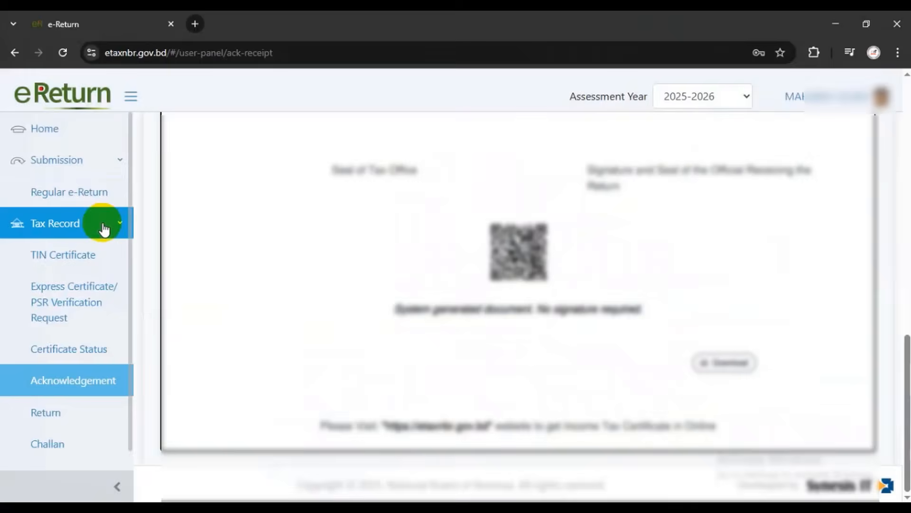
{"action": "scroll", "coordinate": [95, 308], "scroll_direction": "down", "scroll_amount": 1}
{"action": "left_click", "coordinate": [87, 392]}
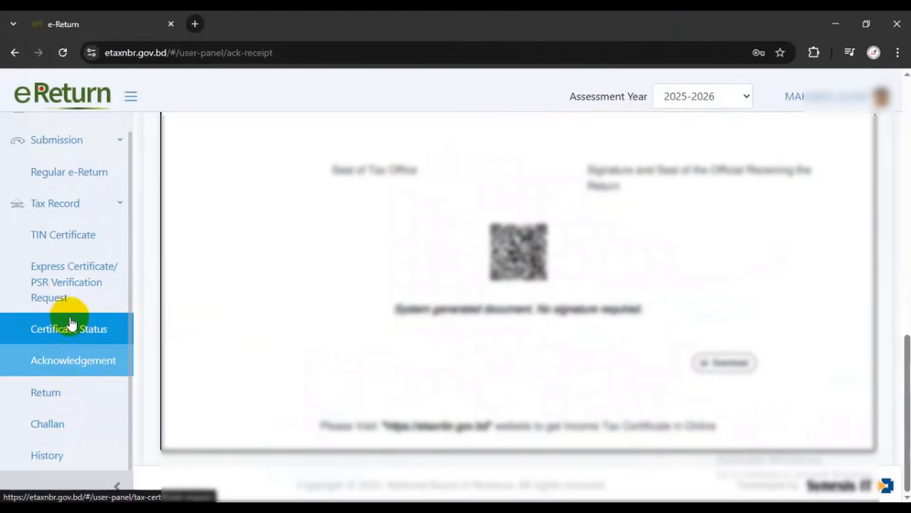
Open the filed return copy under Tax Record, review it fully and print it
{"action": "left_click", "coordinate": [52, 390]}
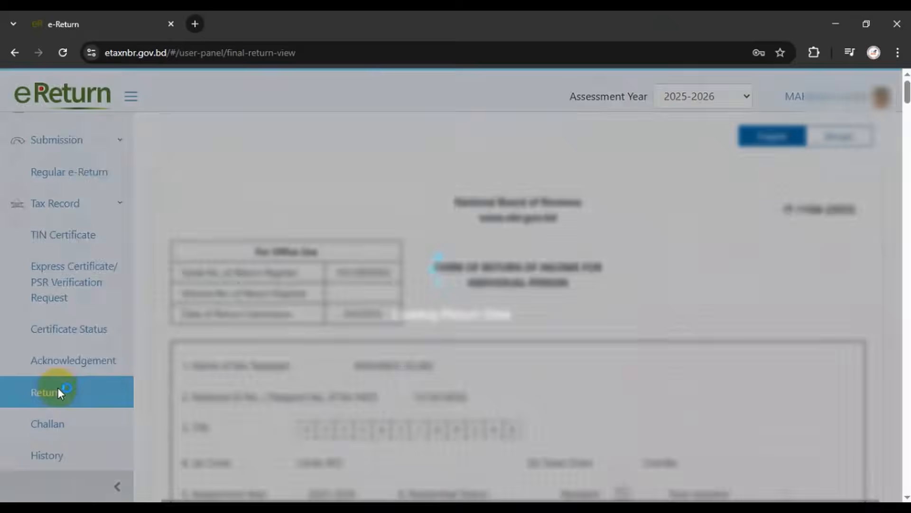
{"action": "scroll", "coordinate": [423, 396], "scroll_direction": "down", "scroll_amount": 7}
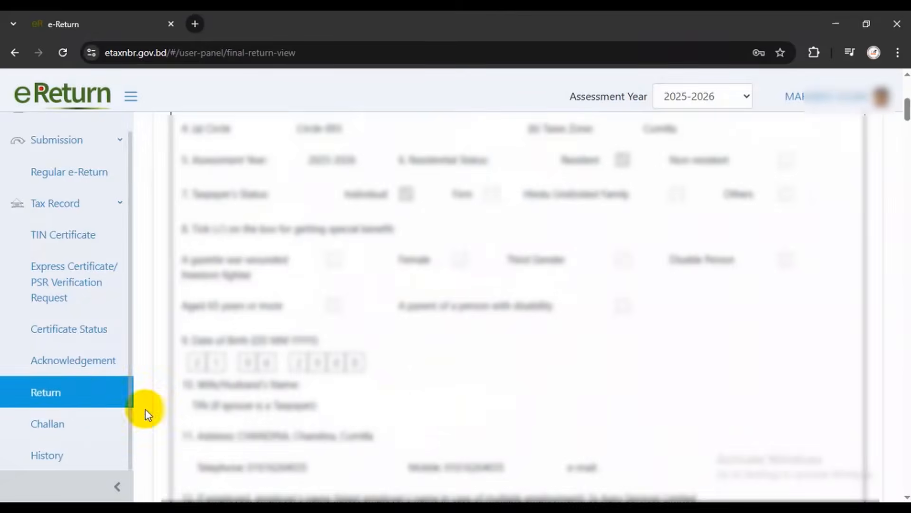
{"action": "scroll", "coordinate": [550, 413], "scroll_direction": "down", "scroll_amount": 15}
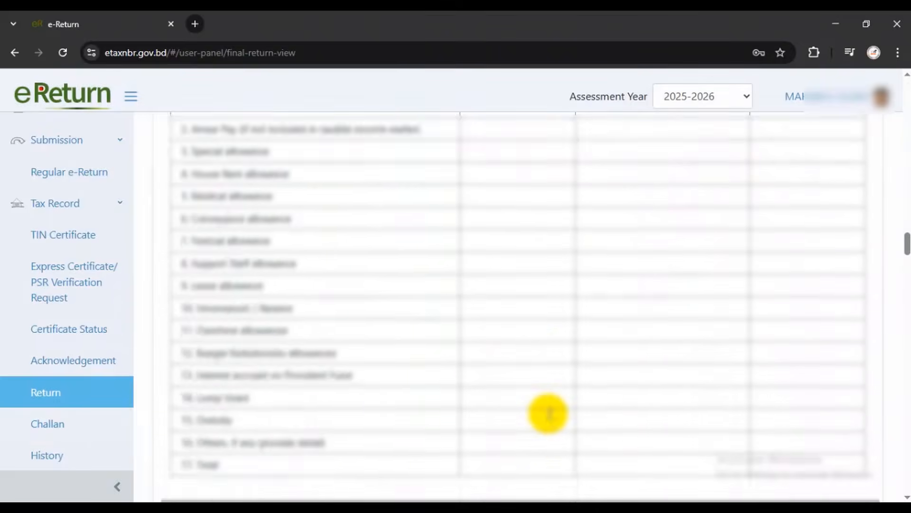
{"action": "scroll", "coordinate": [548, 413], "scroll_direction": "up", "scroll_amount": 20}
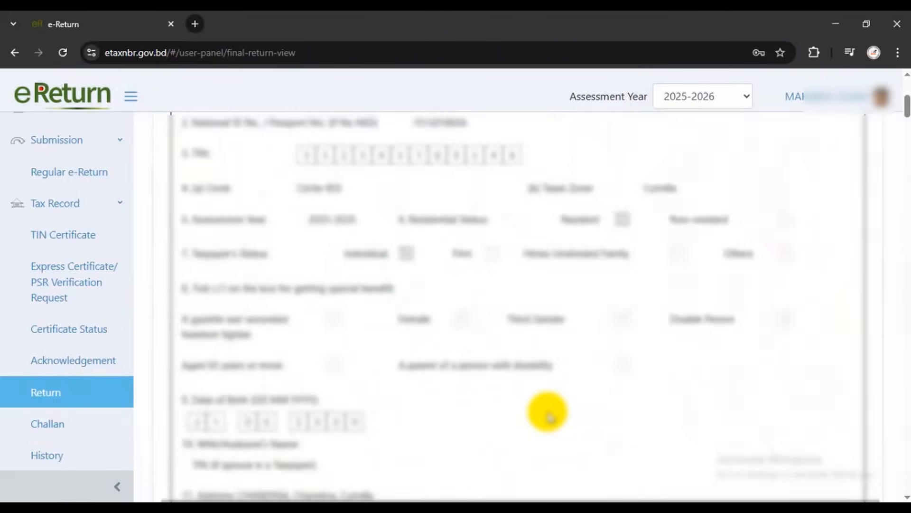
{"action": "scroll", "coordinate": [549, 416], "scroll_direction": "up", "scroll_amount": 6}
{"action": "scroll", "coordinate": [548, 413], "scroll_direction": "down", "scroll_amount": 20}
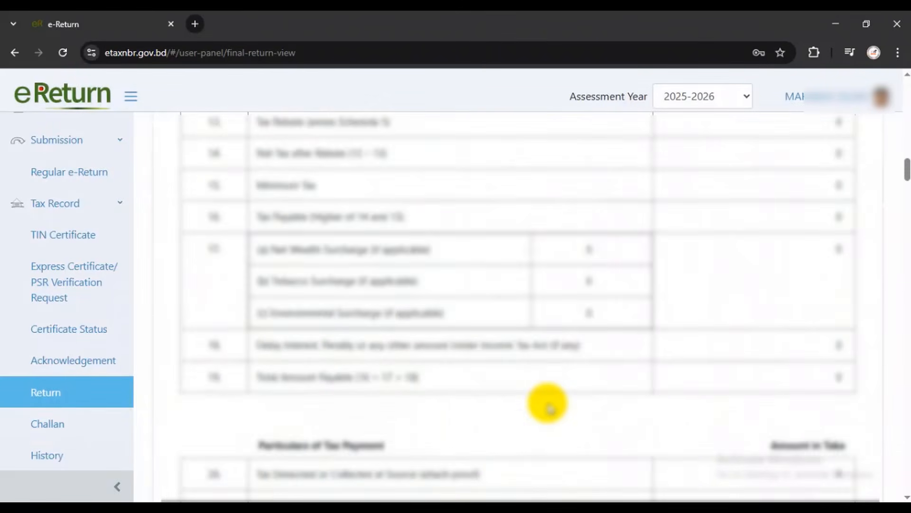
{"action": "scroll", "coordinate": [545, 400], "scroll_direction": "down", "scroll_amount": 20}
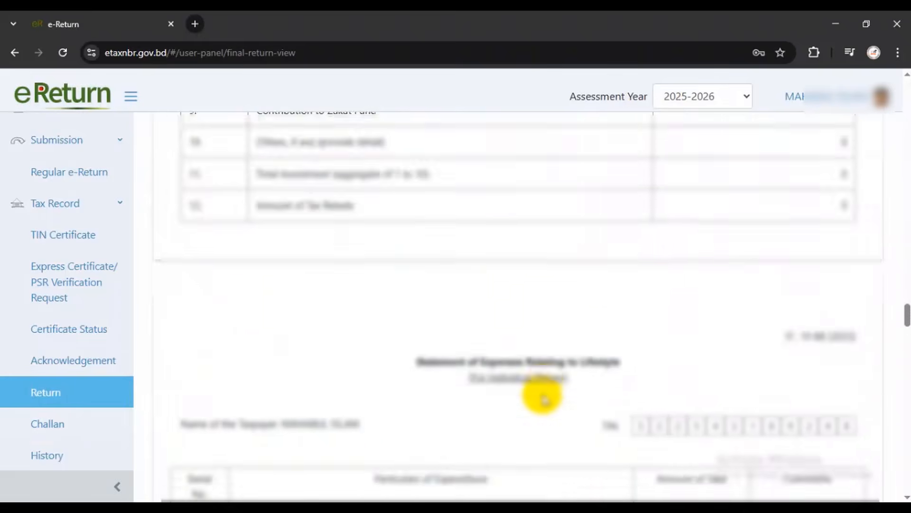
{"action": "scroll", "coordinate": [540, 400], "scroll_direction": "down", "scroll_amount": 20}
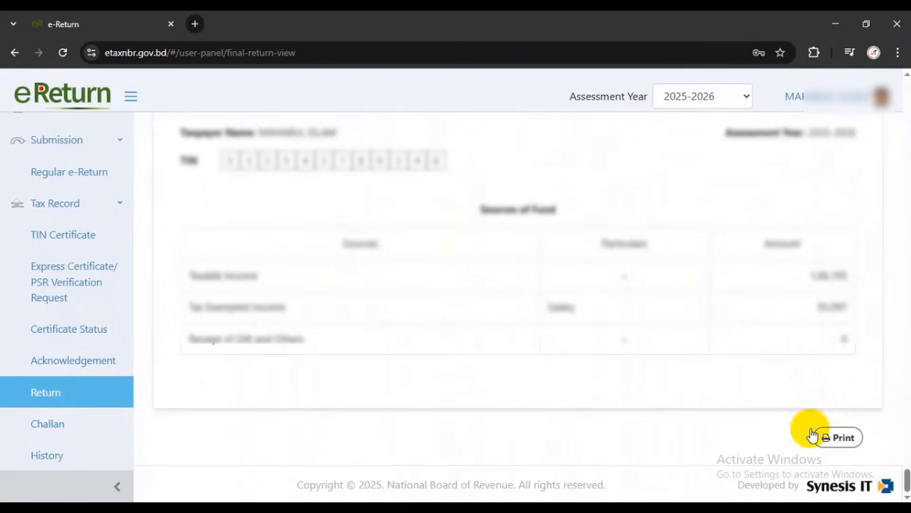
{"action": "left_click", "coordinate": [841, 438]}
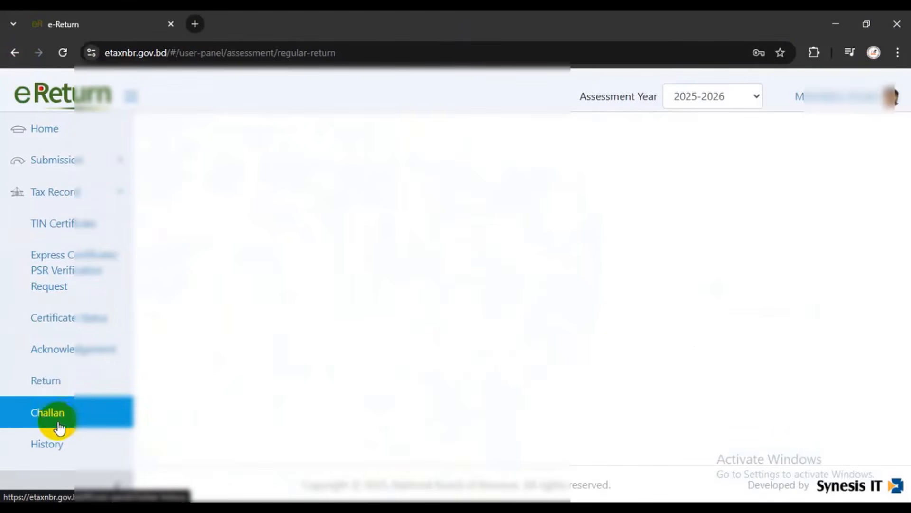
Download the 2025-2026 Income Tax Certificate and send it to the EPSON printer
{"action": "left_click", "coordinate": [78, 278]}
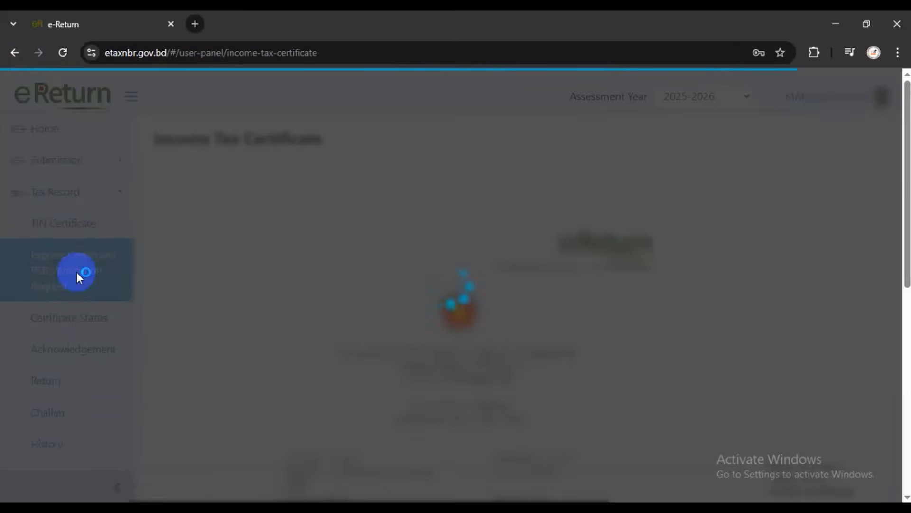
{"action": "scroll", "coordinate": [431, 350], "scroll_direction": "down", "scroll_amount": 10}
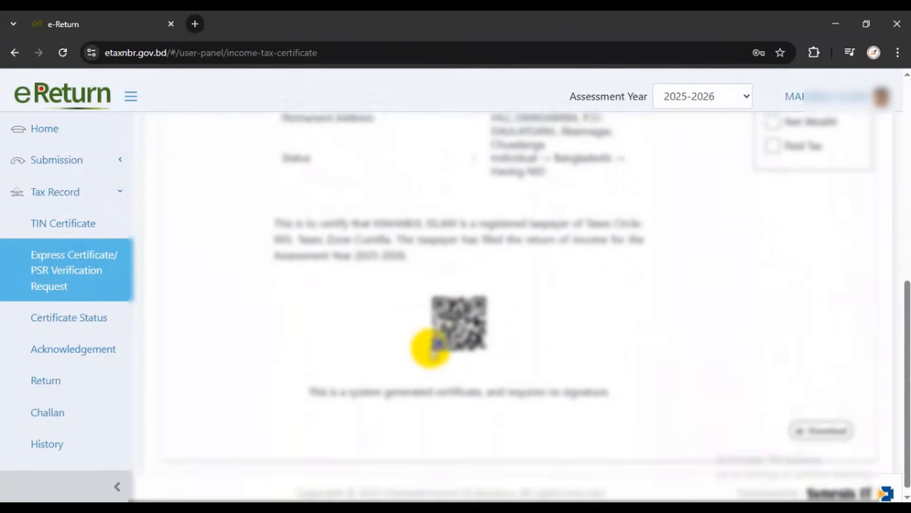
{"action": "left_click", "coordinate": [814, 427]}
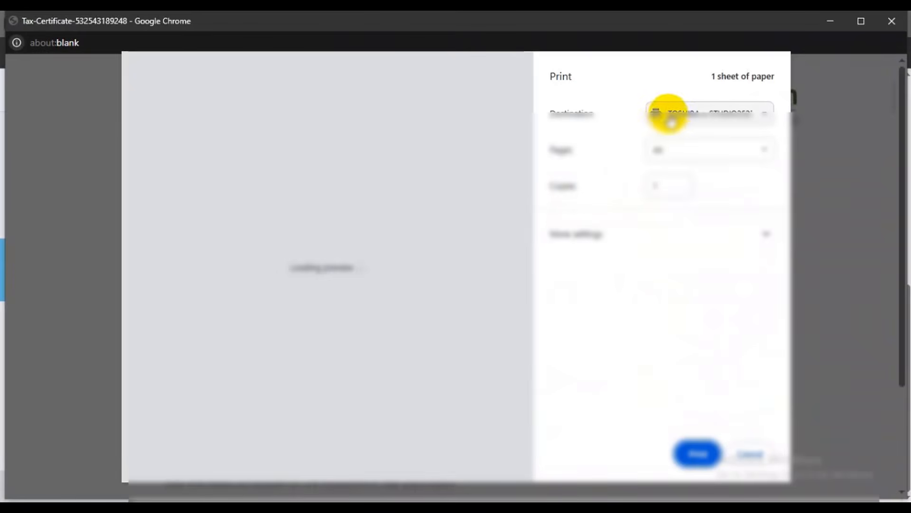
{"action": "left_click", "coordinate": [669, 114]}
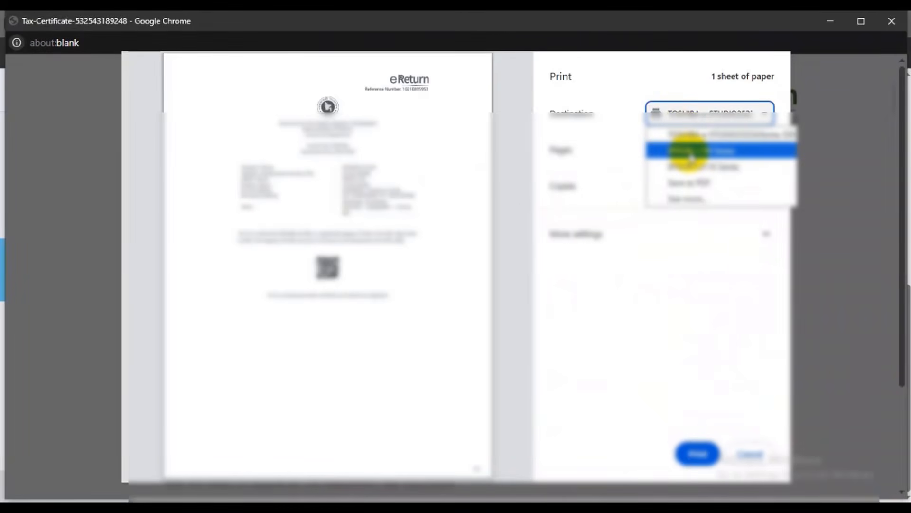
{"action": "left_click", "coordinate": [690, 153]}
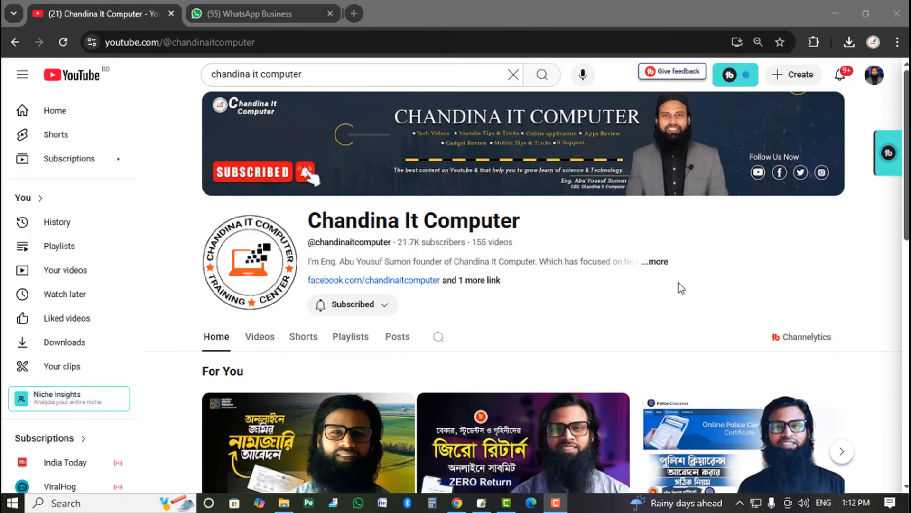
Show the channel's Videos sorted by Popular, with Police Clearance and Driving Licence tutorials first
{"action": "scroll", "coordinate": [681, 288], "scroll_direction": "down", "scroll_amount": 1}
{"action": "scroll", "coordinate": [686, 271], "scroll_direction": "up", "scroll_amount": 1}
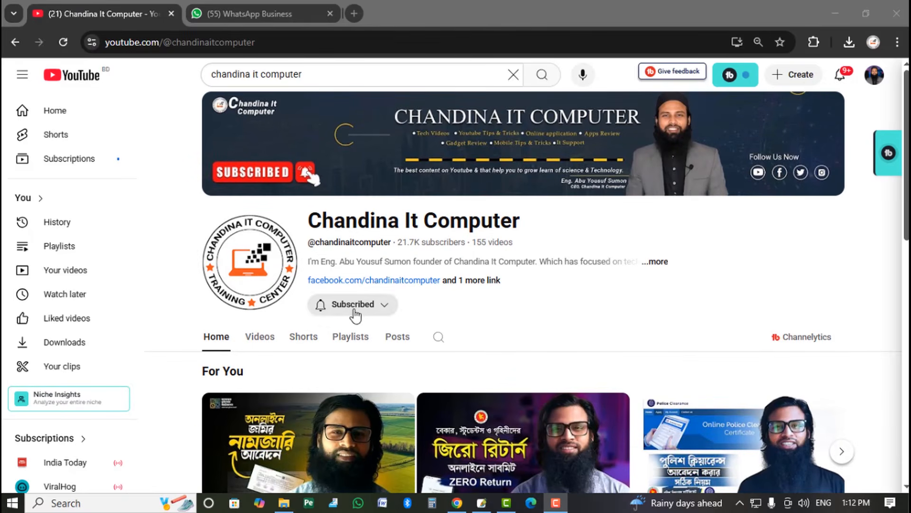
{"action": "scroll", "coordinate": [903, 372], "scroll_direction": "down", "scroll_amount": 2}
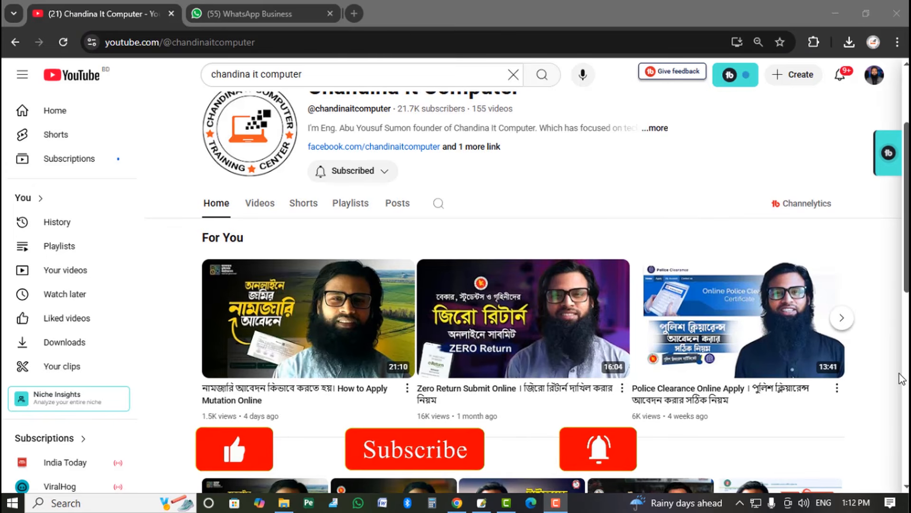
{"action": "scroll", "coordinate": [902, 378], "scroll_direction": "down", "scroll_amount": 1}
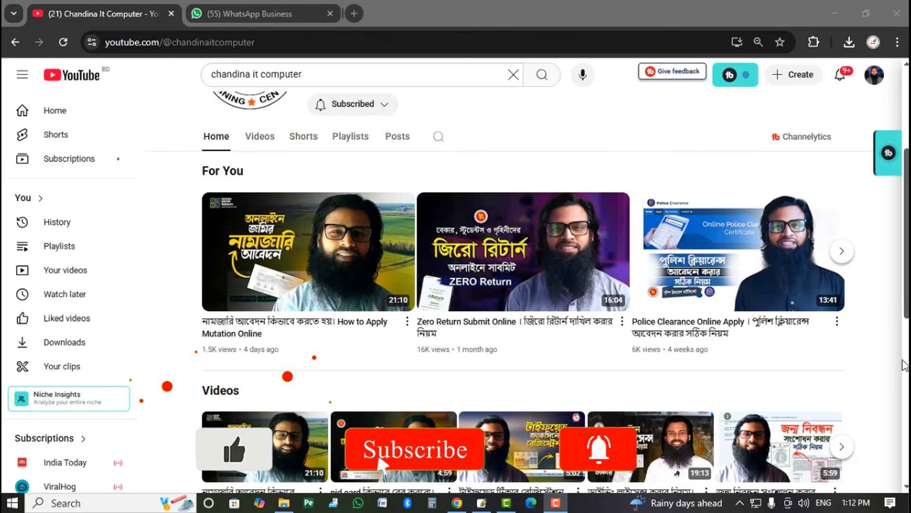
{"action": "scroll", "coordinate": [903, 365], "scroll_direction": "down", "scroll_amount": 5}
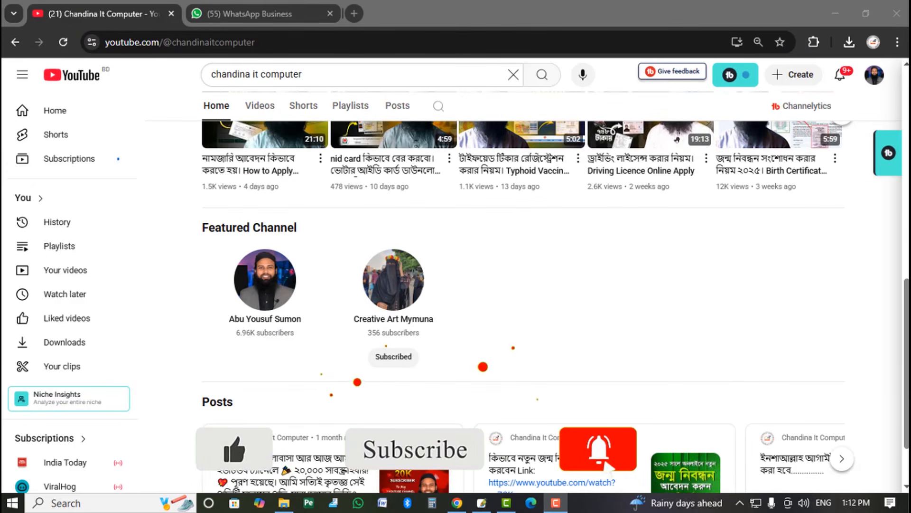
{"action": "scroll", "coordinate": [903, 365], "scroll_direction": "up", "scroll_amount": 8}
{"action": "left_click", "coordinate": [261, 338]}
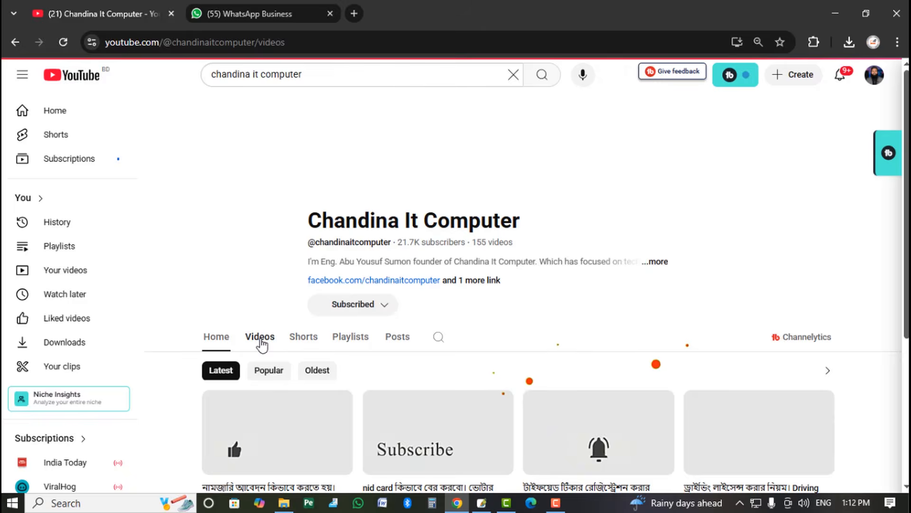
{"action": "left_click", "coordinate": [269, 370]}
{"action": "scroll", "coordinate": [885, 362], "scroll_direction": "down", "scroll_amount": 4}
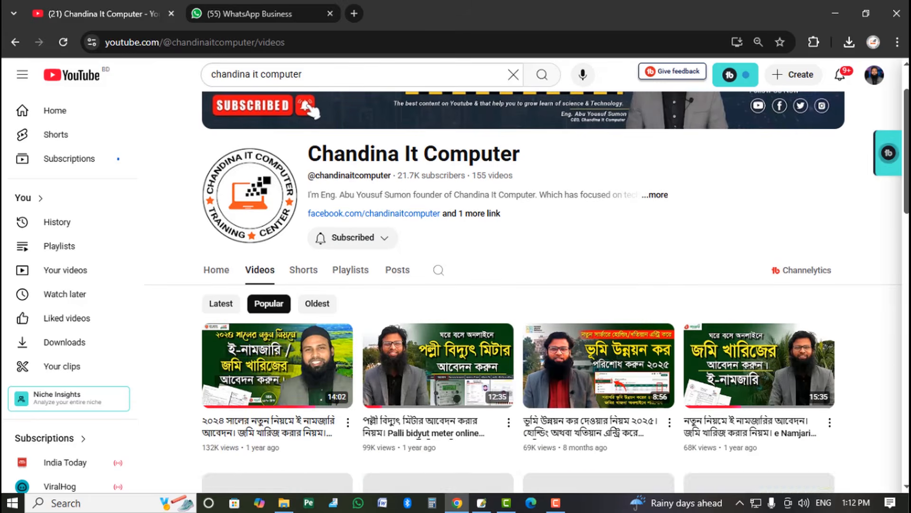
{"action": "scroll", "coordinate": [884, 361], "scroll_direction": "down", "scroll_amount": 9}
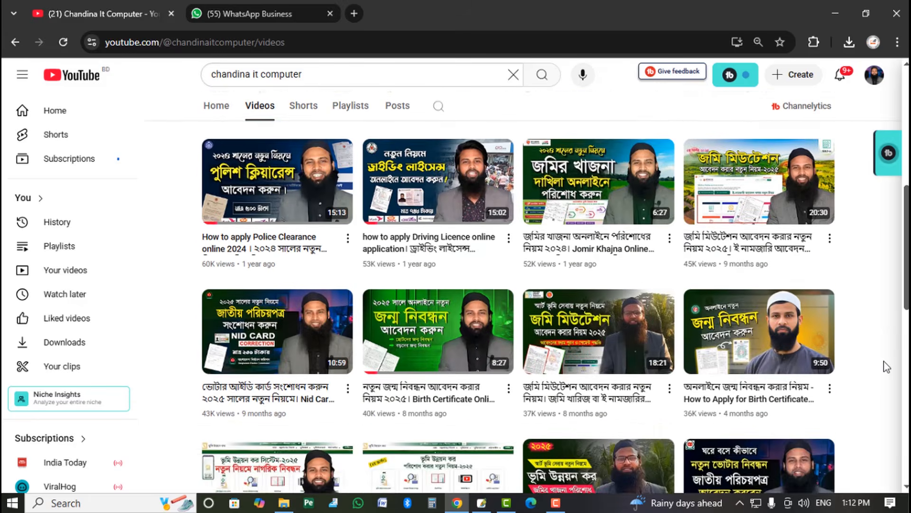